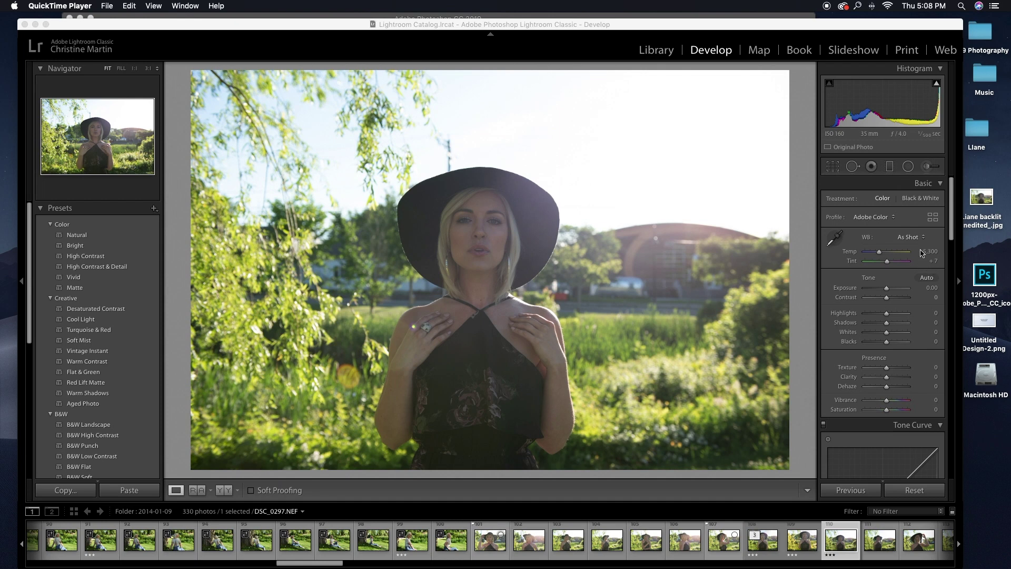
Enable chromatic aberration removal and lens profile corrections for the portrait
drag(950, 204, 952, 430)
click(831, 380)
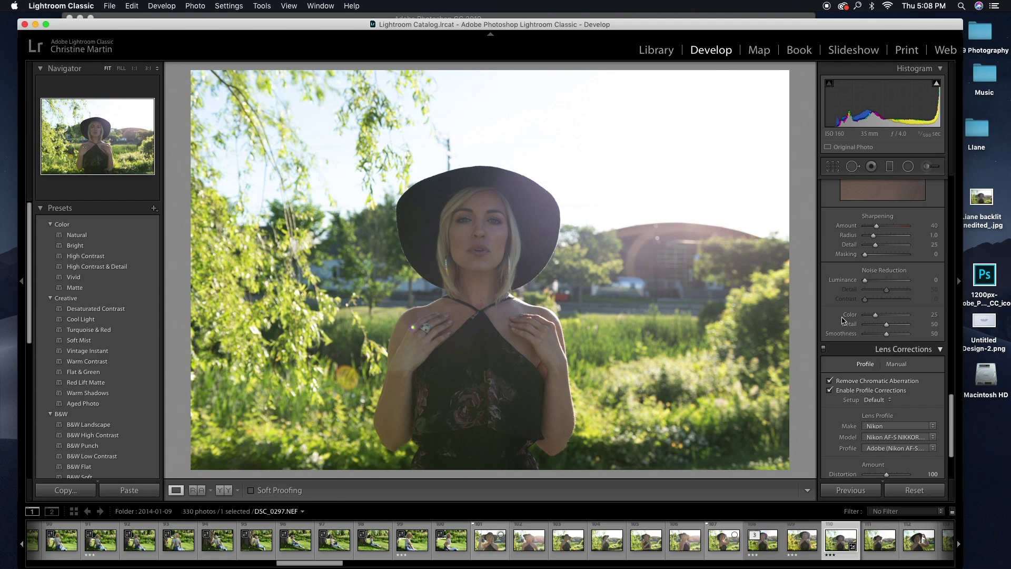
drag(952, 421, 943, 190)
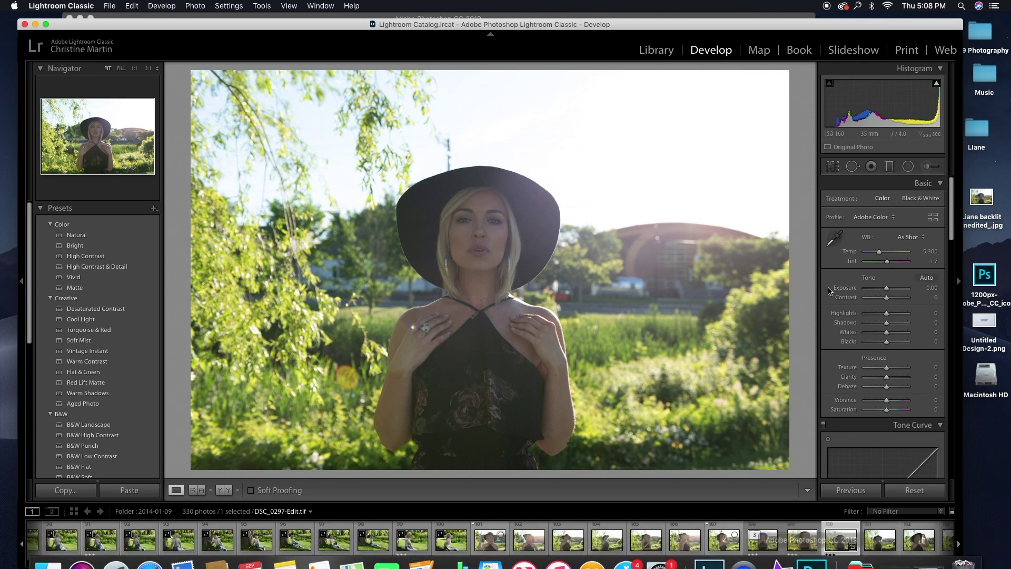
Start a crop with the 5 x 7 aspect ratio and shift the photo slightly within the frame
click(832, 168)
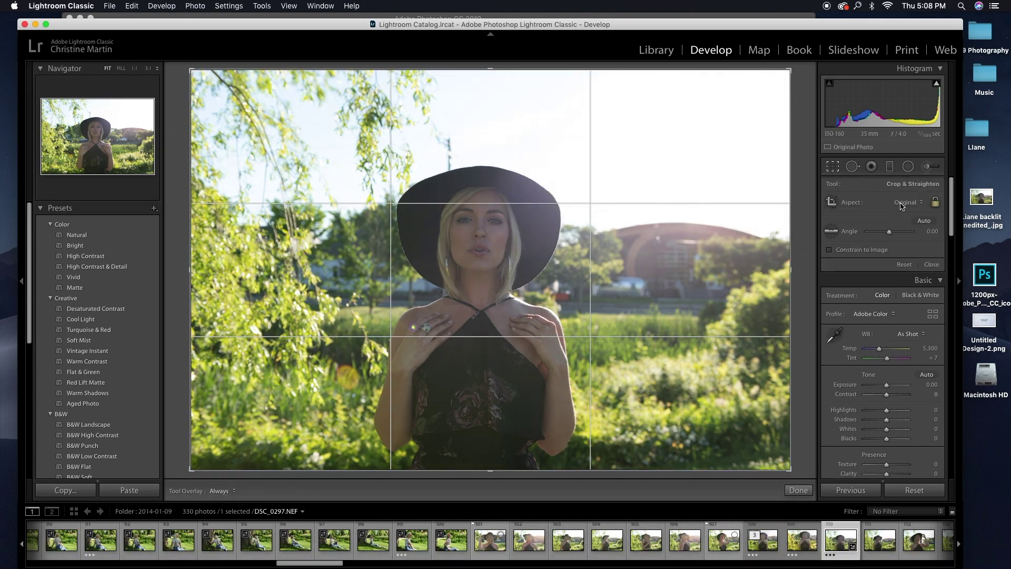
click(902, 205)
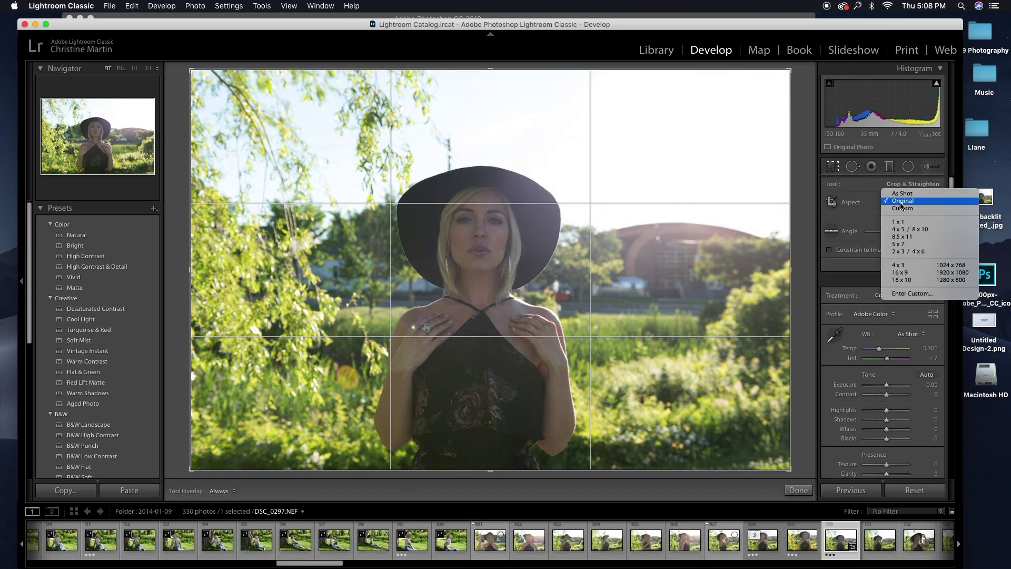
click(901, 244)
drag(640, 293, 617, 297)
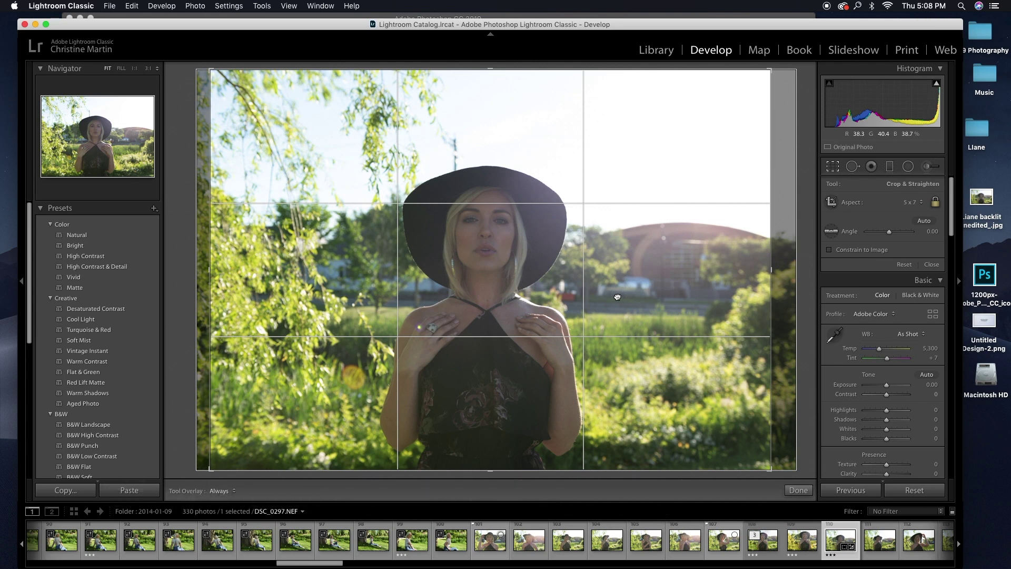
drag(617, 297, 621, 296)
Tighten the crop around the woman, position her right of centre with the willow branches beside her, and apply it
drag(774, 71, 734, 98)
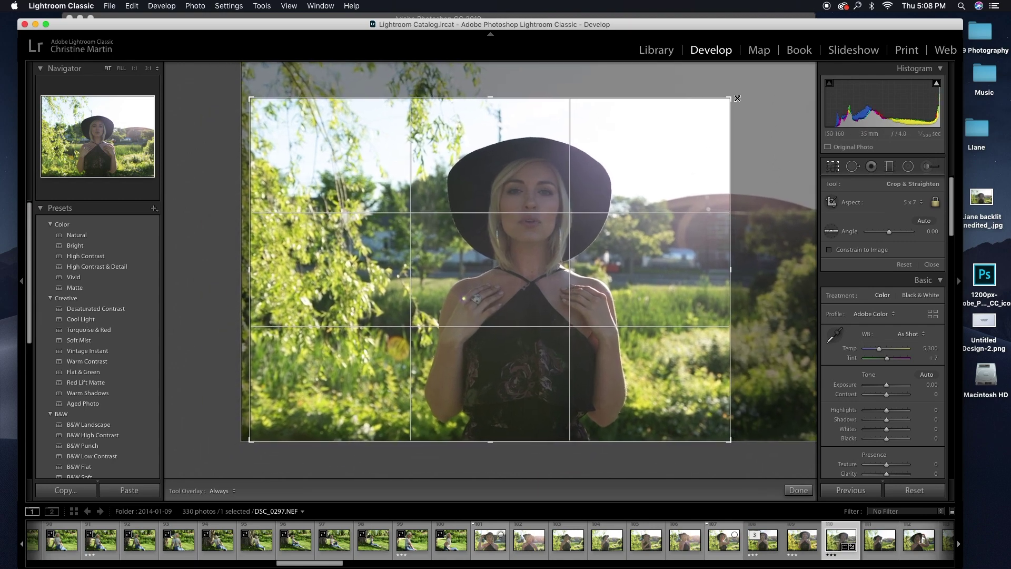
drag(705, 142, 752, 121)
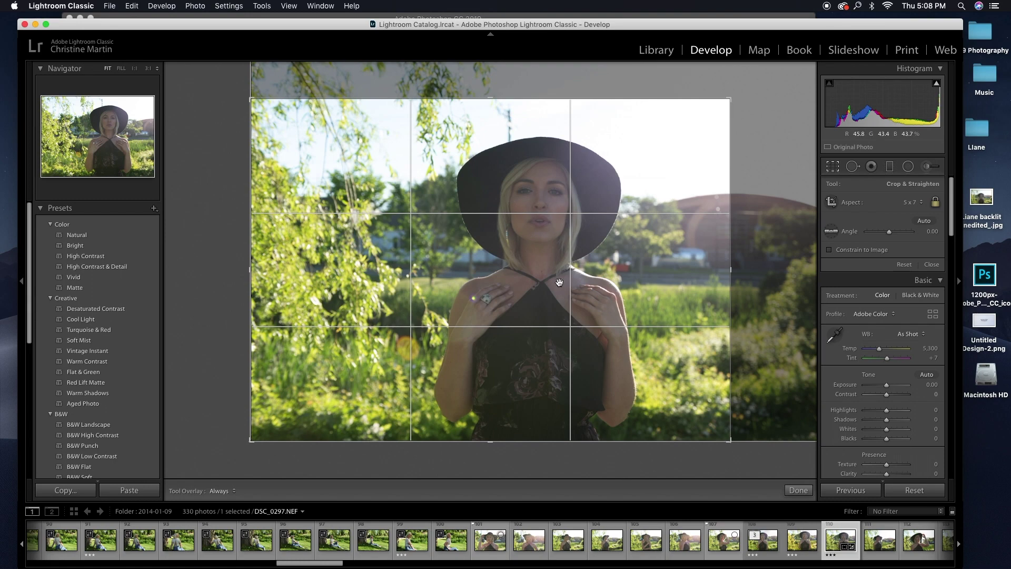
drag(522, 311, 485, 215)
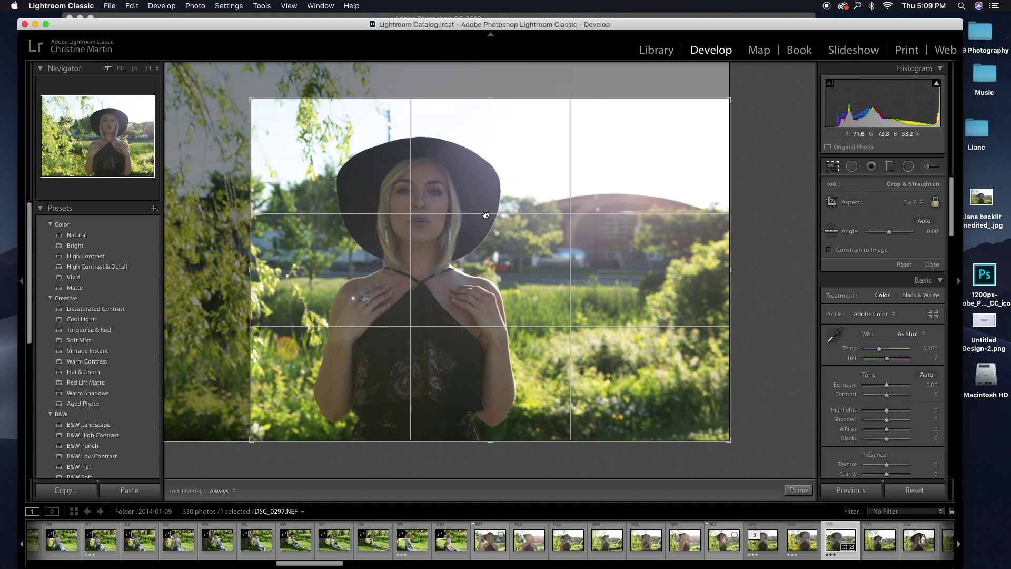
drag(490, 214, 603, 217)
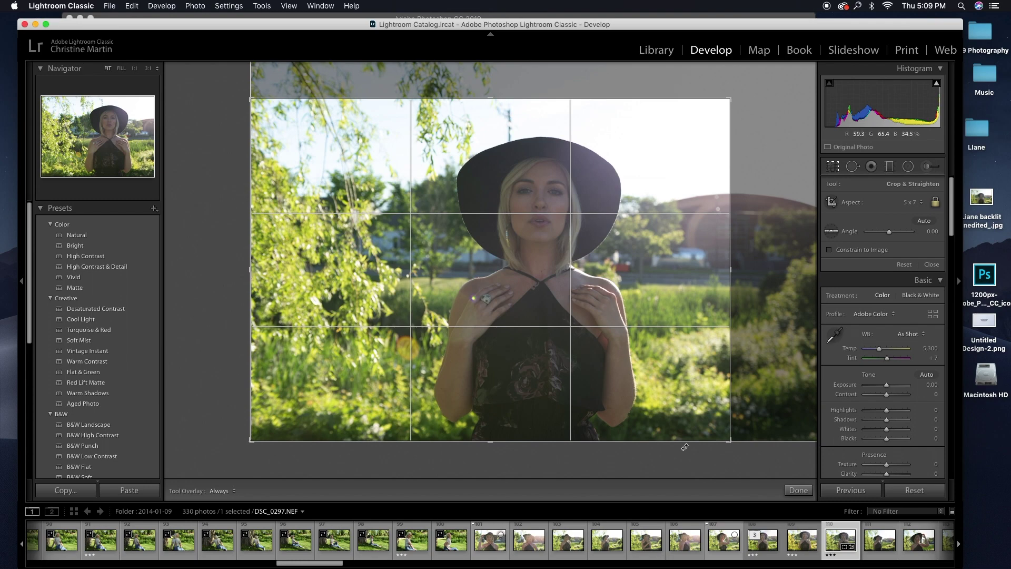
click(797, 491)
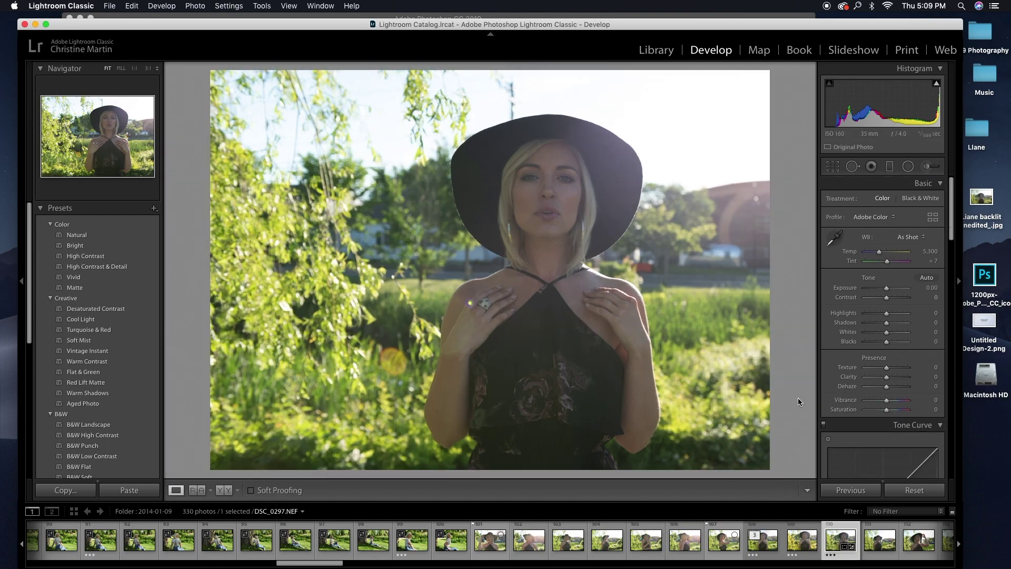
Look through the available color profiles in the Profile Browser and close it without changing the Adobe Color profile
click(875, 217)
click(876, 216)
click(876, 217)
click(877, 272)
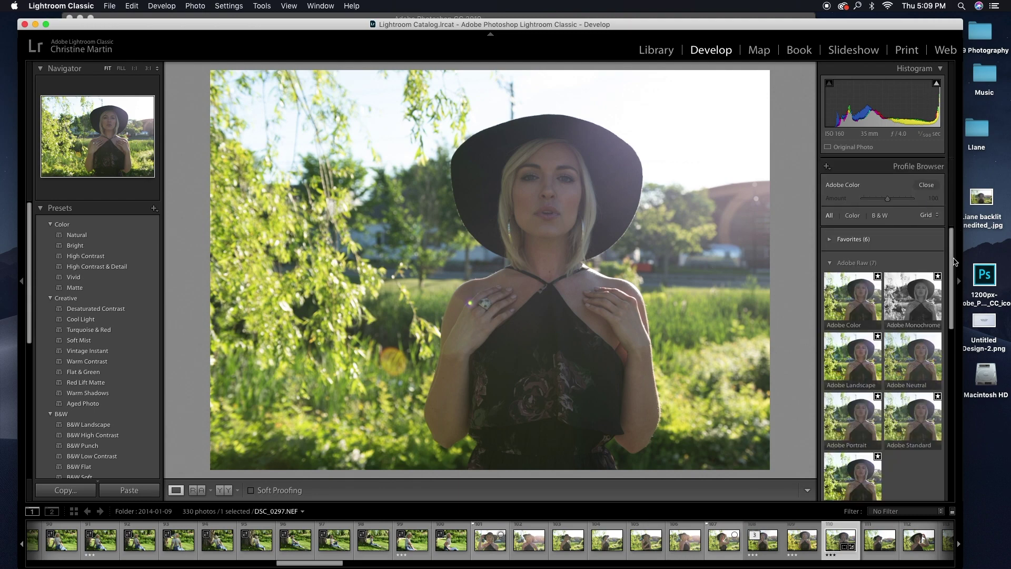
drag(952, 273, 956, 371)
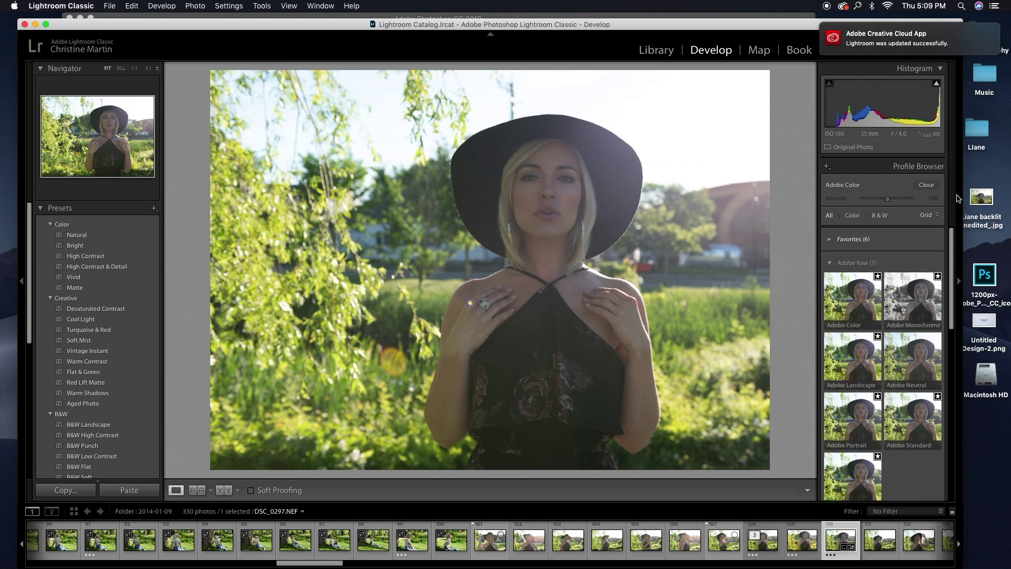
click(926, 185)
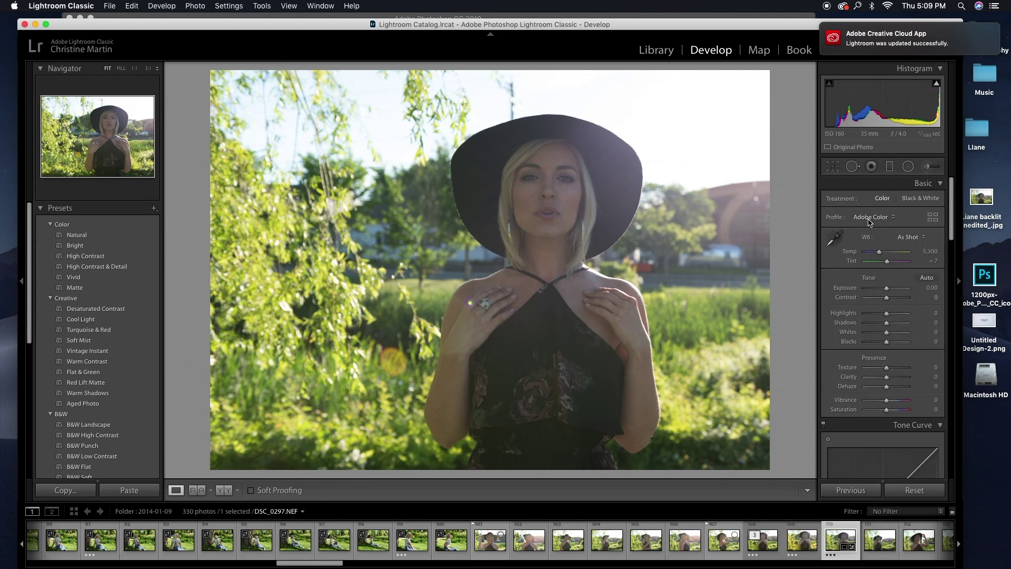
Set Exposure to +0.15 and lower Highlights to -100
scroll(954, 227, down, 1)
scroll(954, 227, down, 1)
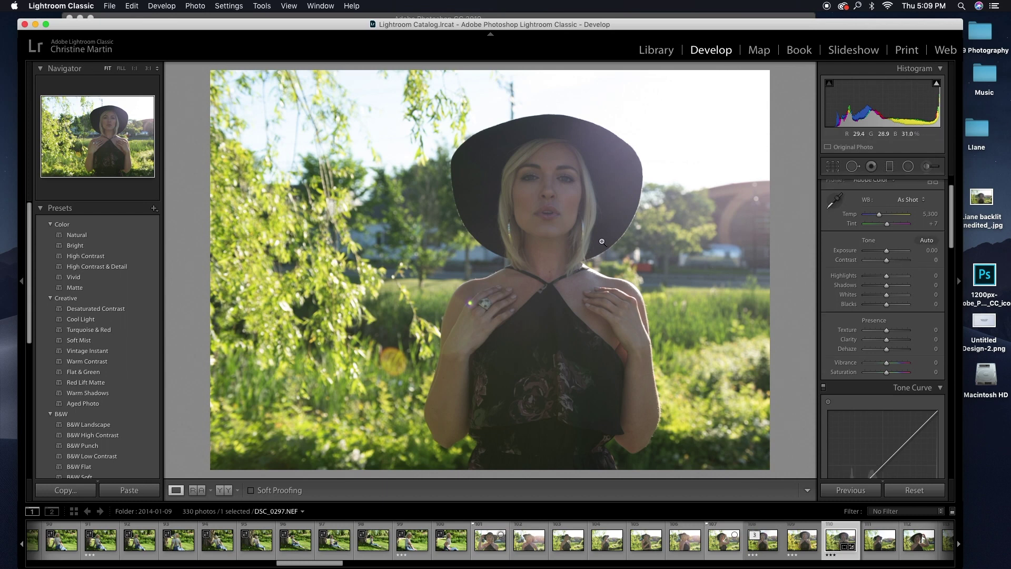
drag(886, 251, 891, 256)
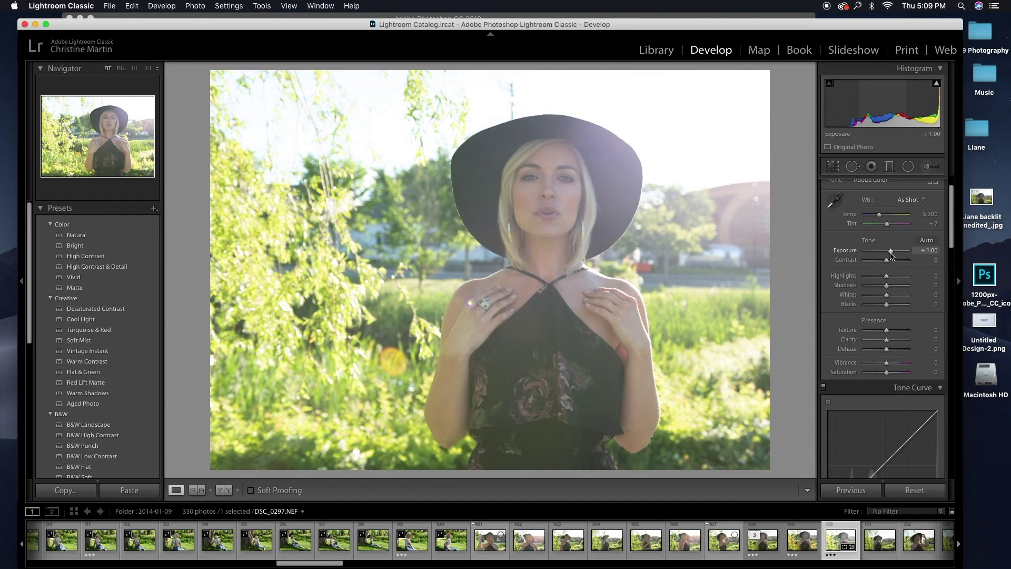
key(super+z)
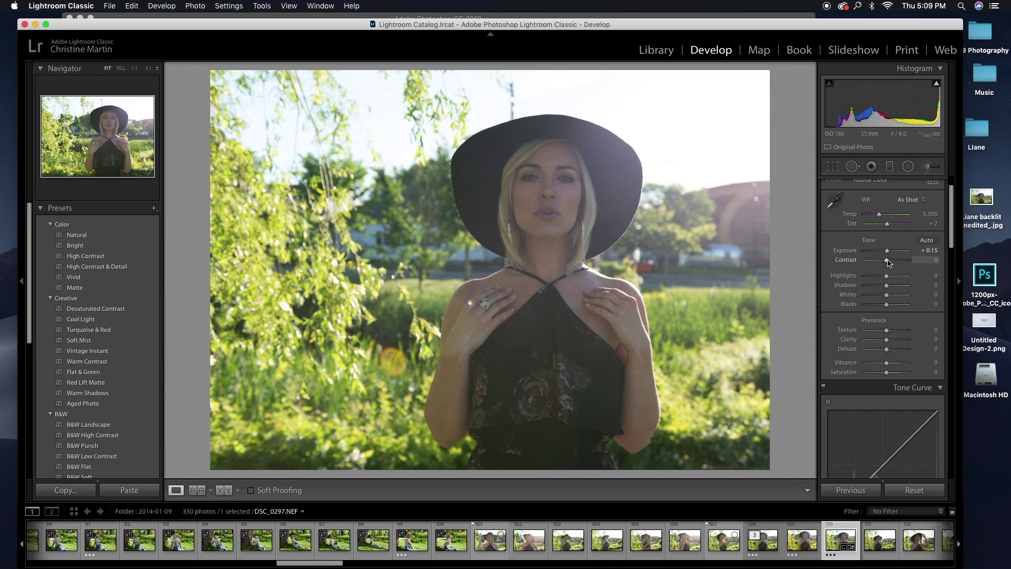
drag(888, 278, 845, 278)
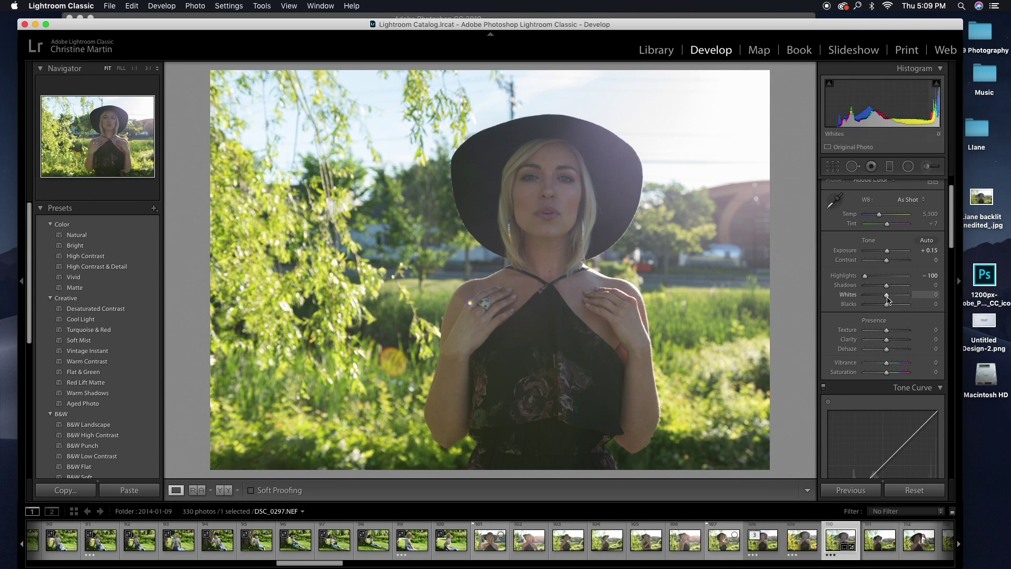
Set Whites to -34 and Blacks to -4
drag(888, 300, 881, 305)
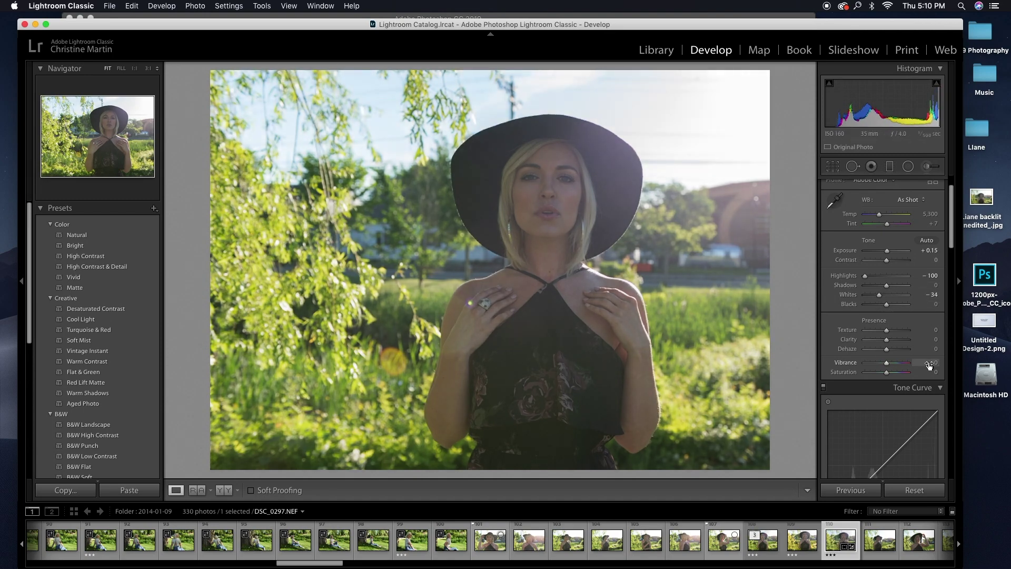
drag(888, 311, 890, 310)
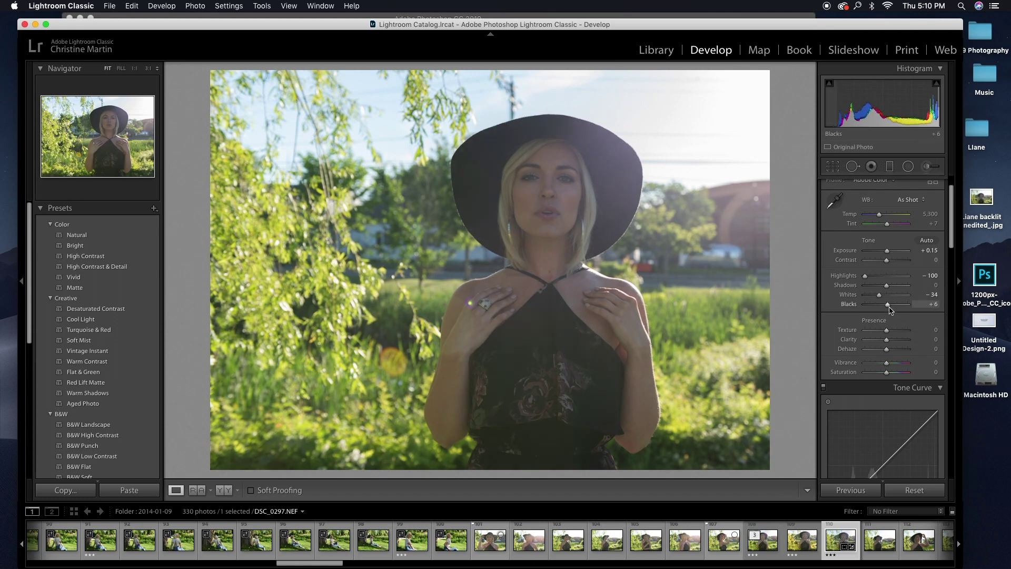
drag(889, 310, 888, 308)
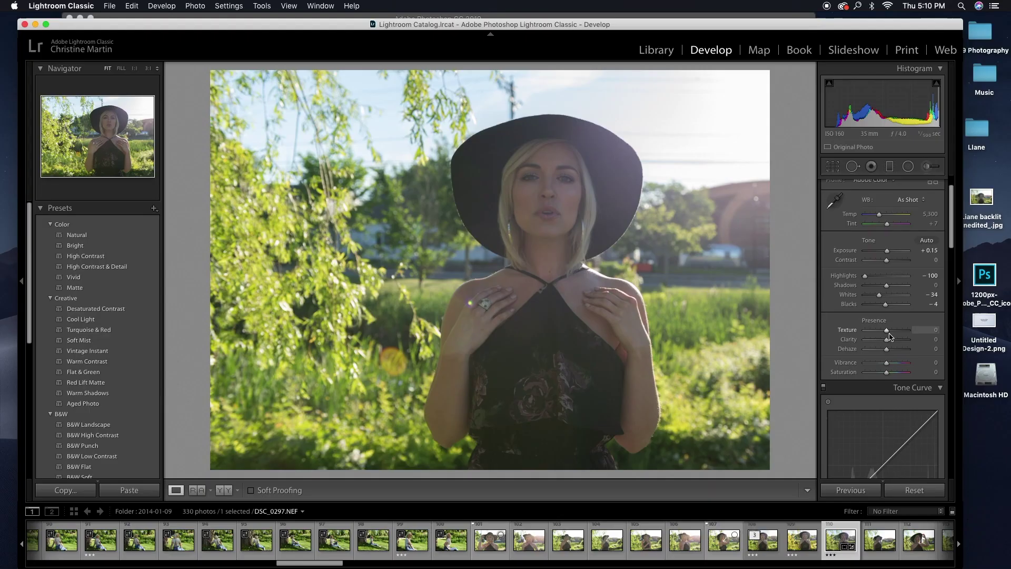
Set Texture to +9, Clarity to +10, and both Vibrance and Saturation to +2
drag(886, 330, 890, 345)
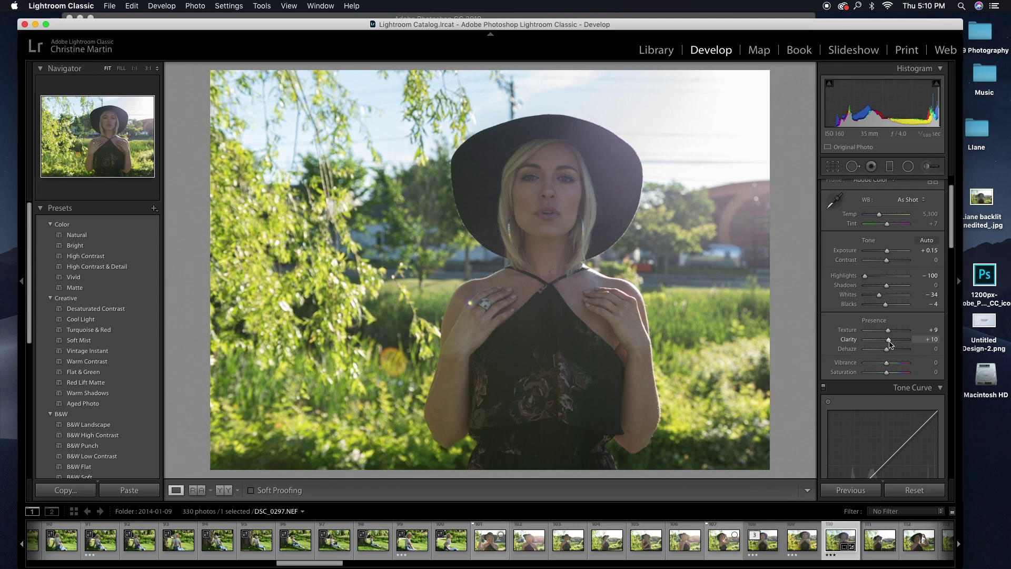
double_click(889, 374)
drag(889, 374, 890, 375)
drag(891, 368, 891, 369)
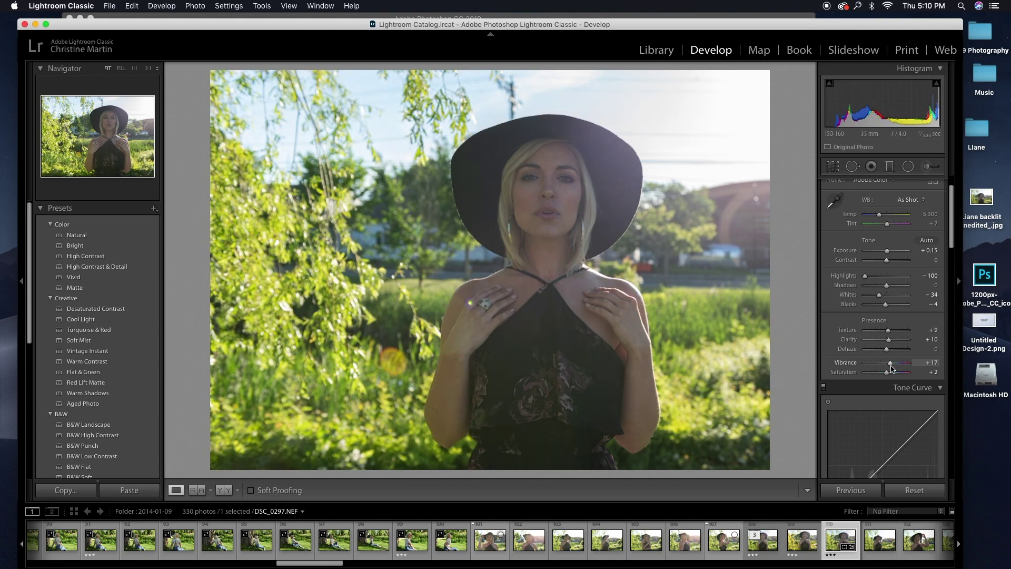
click(931, 362)
text(2)
In the HSL color adjustments, set Red saturation to +14 and Orange saturation to -2
scroll(954, 232, down, 5)
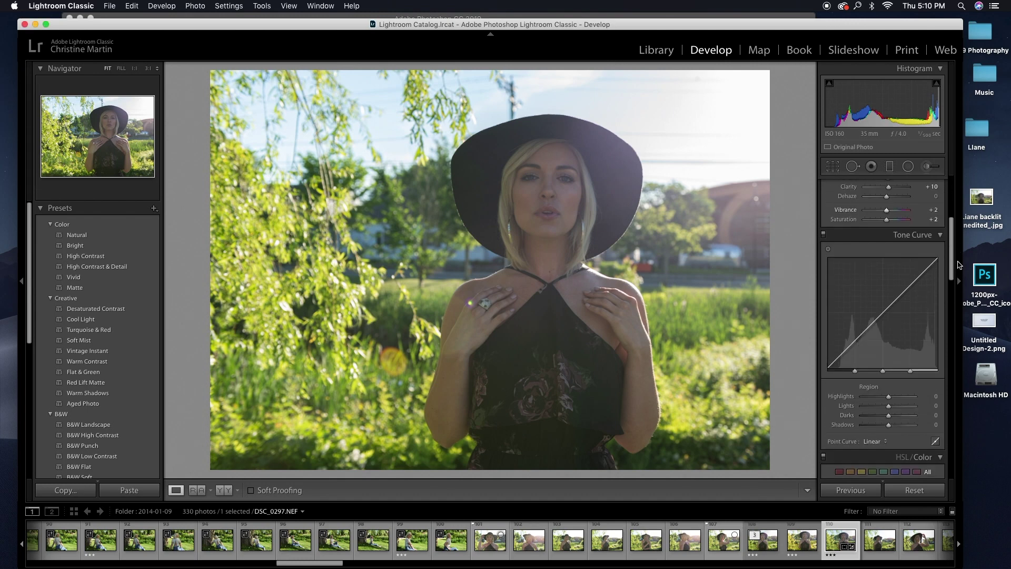
scroll(954, 274, down, 8)
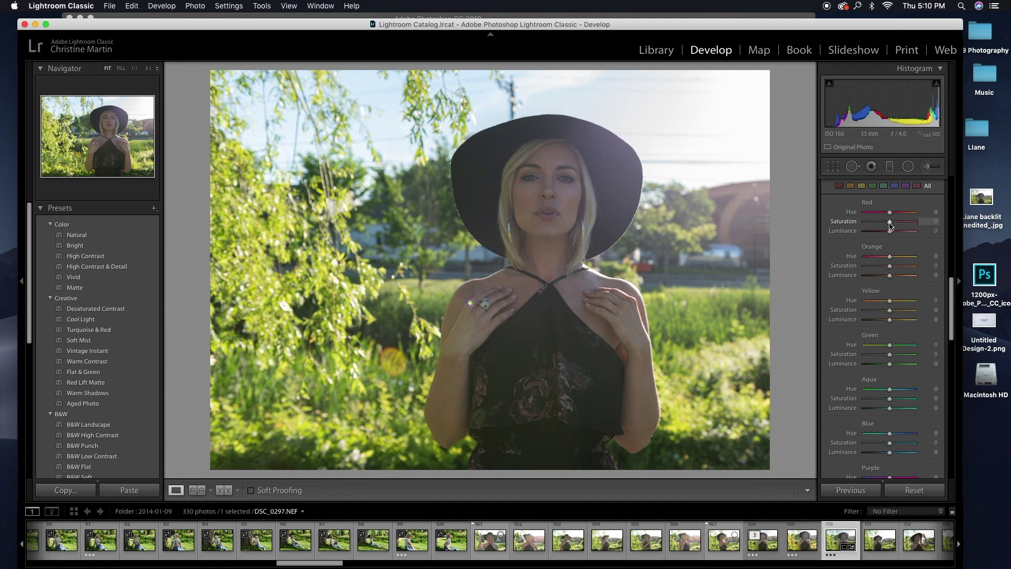
drag(889, 225, 894, 226)
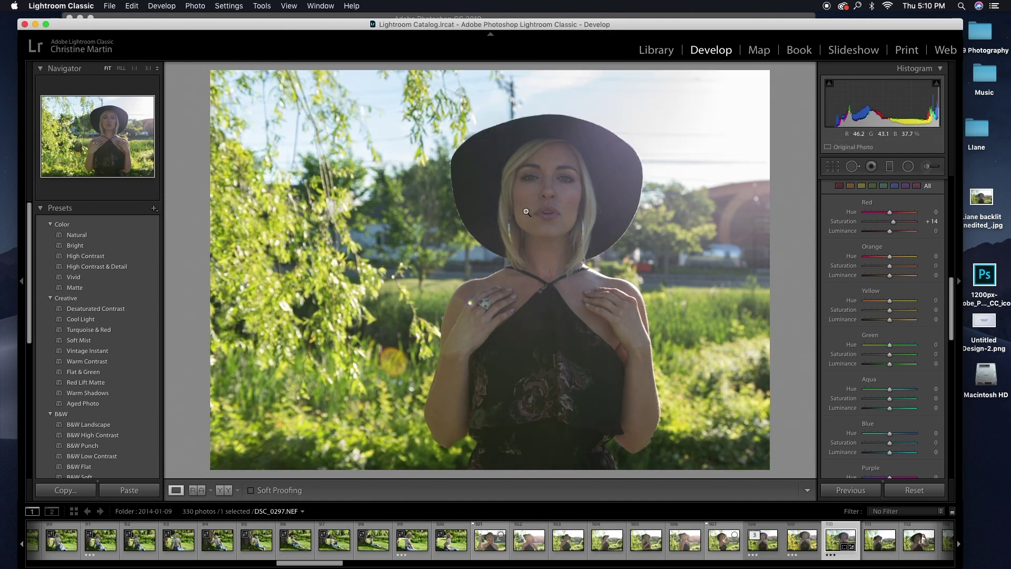
key(Down)
key(Down)
Adjust the Yellow color range to hue -16, saturation -9 and luminance +6
mouse_move(889, 310)
mouse_down()
mouse_move(874, 316)
mouse_move(936, 320)
mouse_move(888, 321)
mouse_up()
drag(883, 322, 889, 322)
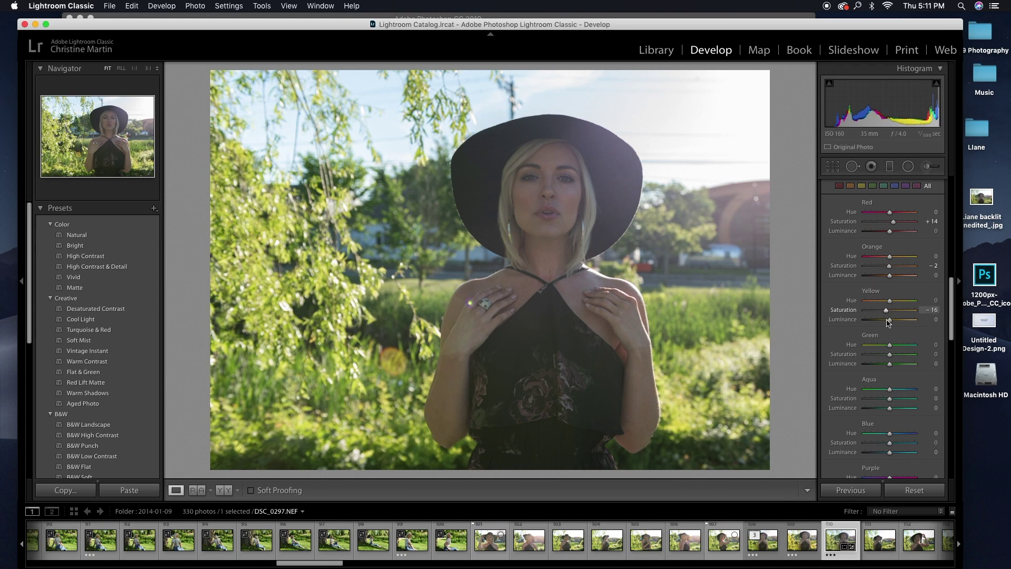
mouse_move(889, 323)
mouse_down()
mouse_move(900, 326)
mouse_move(879, 302)
mouse_move(909, 308)
mouse_move(886, 310)
mouse_up()
mouse_move(890, 323)
mouse_down()
mouse_move(912, 319)
mouse_move(875, 324)
mouse_move(894, 327)
mouse_up()
Shift the Green hue to -53 and raise the Green saturation to +12
scroll(956, 276, down, 5)
drag(888, 267, 876, 265)
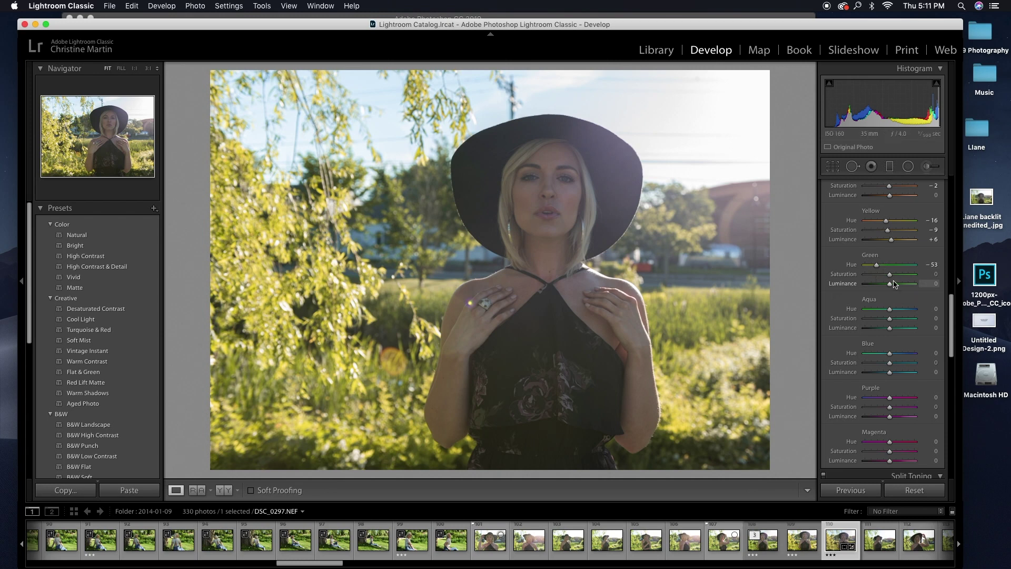
drag(889, 273, 892, 275)
Lower the Aqua saturation to -29 and check the edge of the hat against the sky
scroll(874, 293, down, 1)
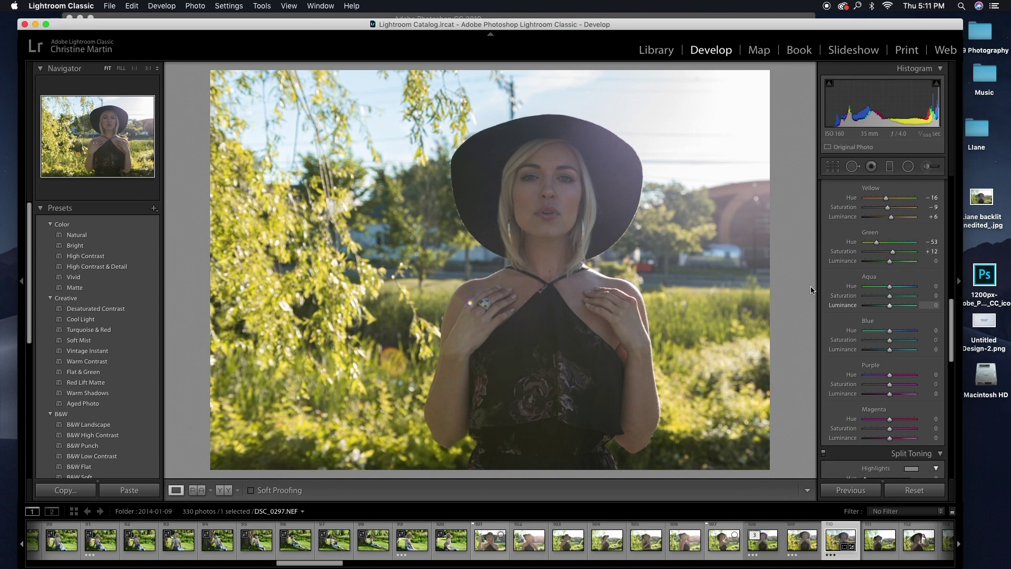
drag(889, 296, 839, 294)
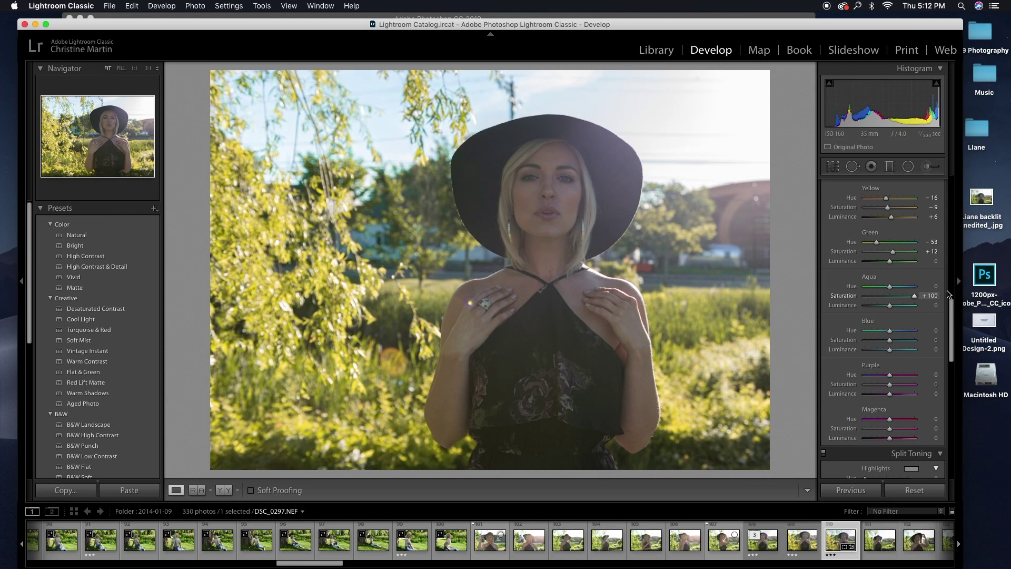
drag(854, 297, 878, 297)
click(623, 154)
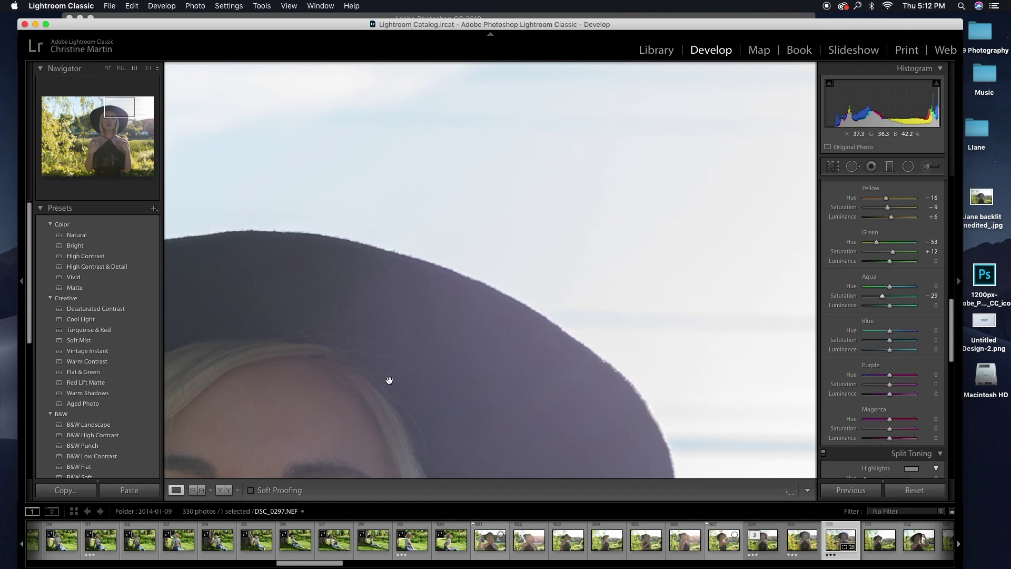
click(376, 392)
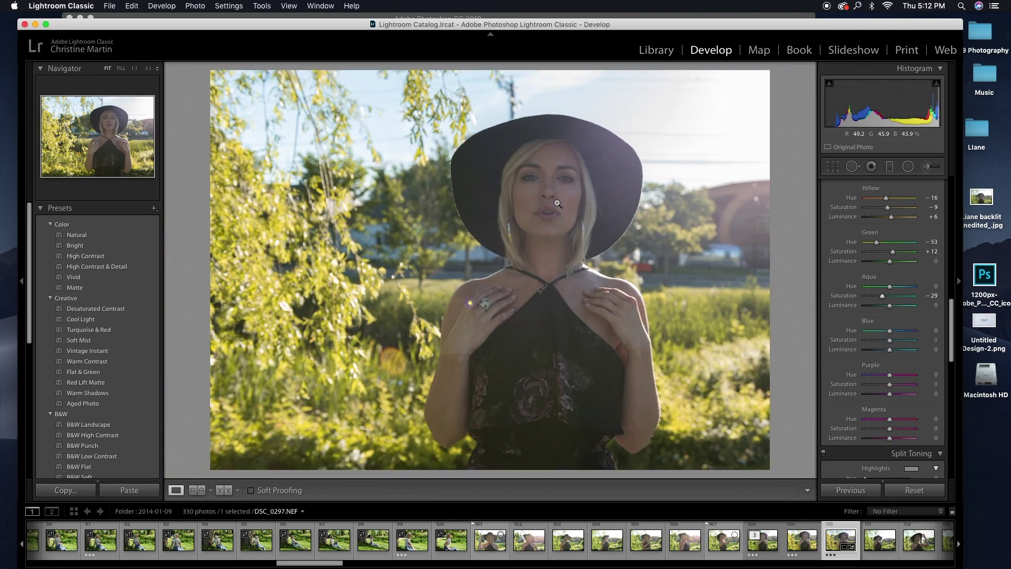
Inspect the woman's face up close and lower the Blue saturation to -30
click(558, 203)
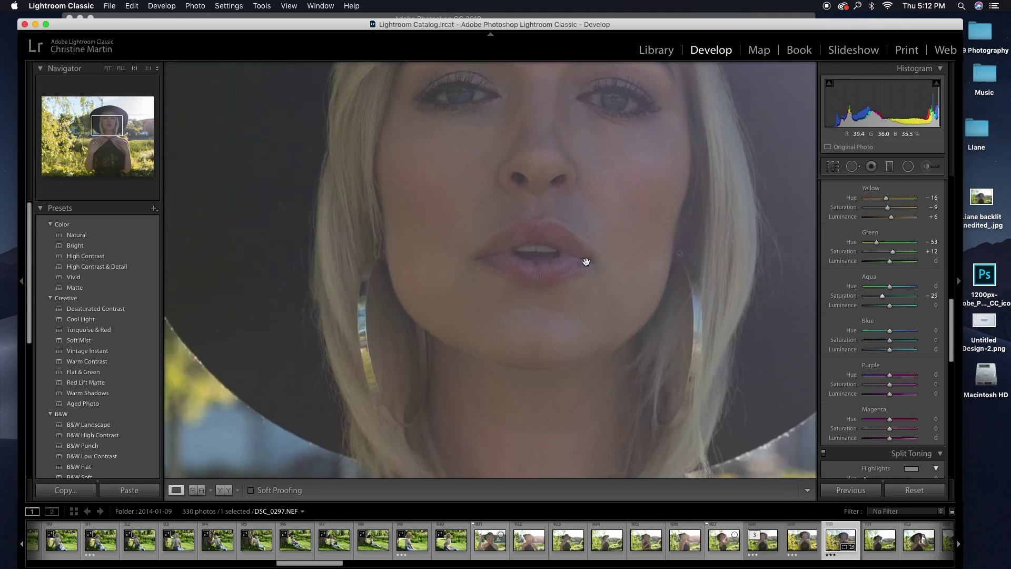
click(579, 218)
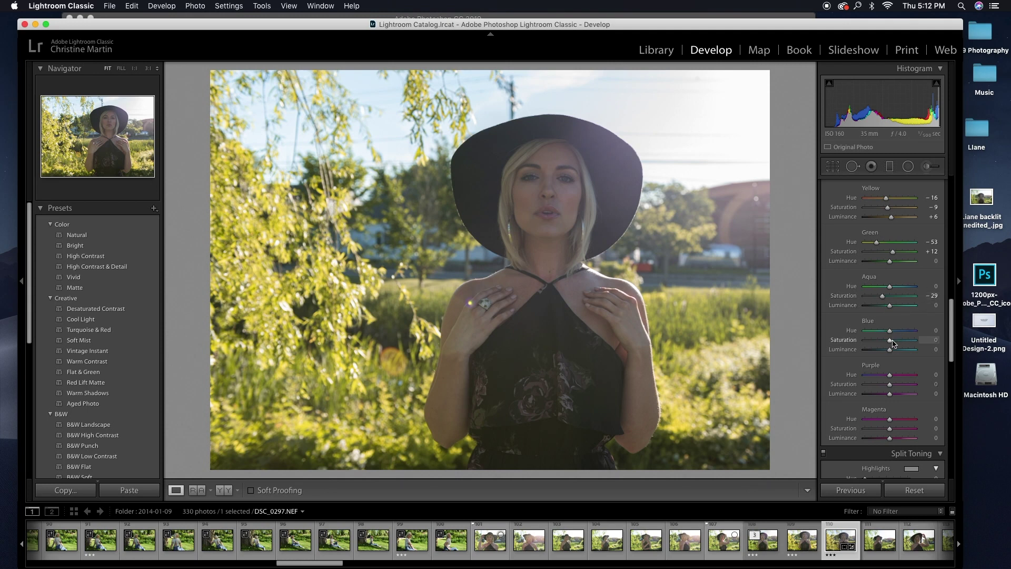
mouse_move(889, 340)
mouse_down()
mouse_move(906, 341)
mouse_move(850, 347)
mouse_move(883, 349)
mouse_up()
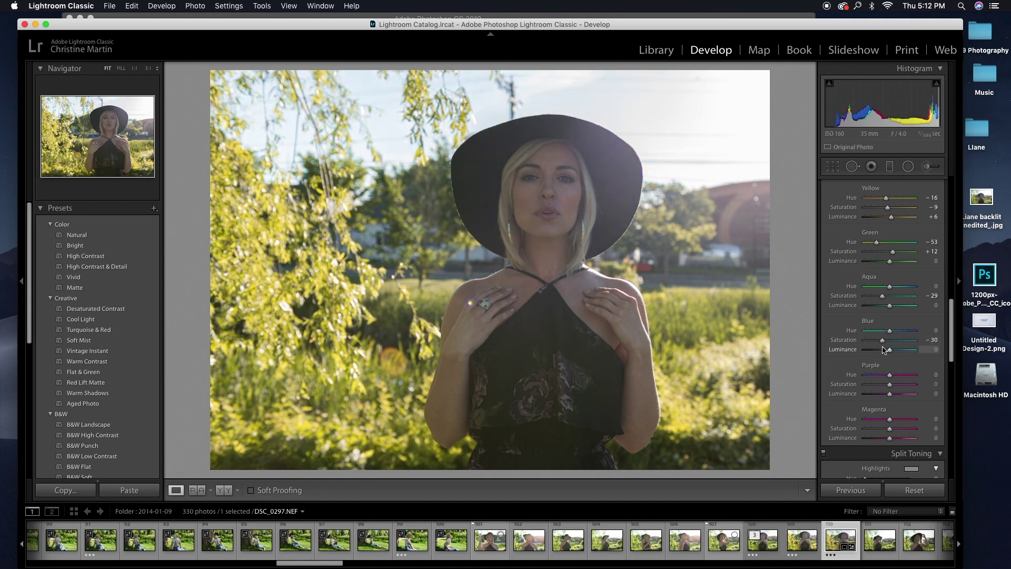
click(536, 185)
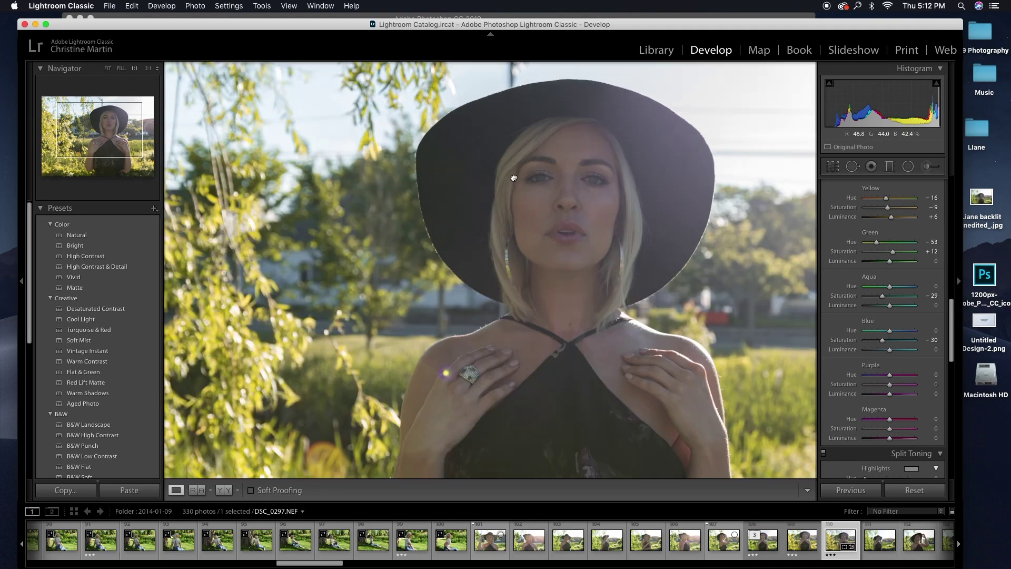
Inspect the sky beside the hat and the woman's face up close and set the Blue saturation to +26
double_click(726, 186)
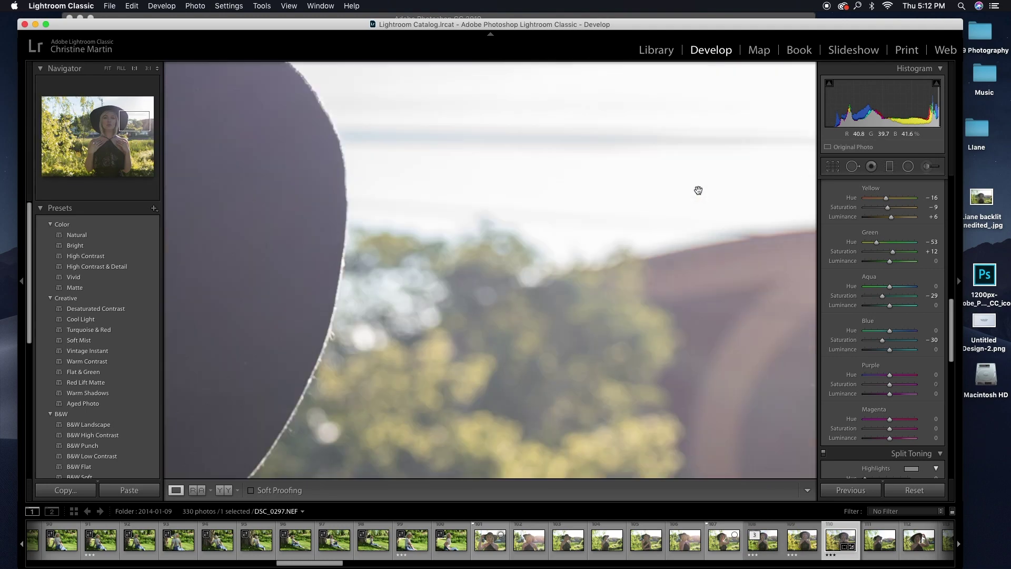
click(388, 186)
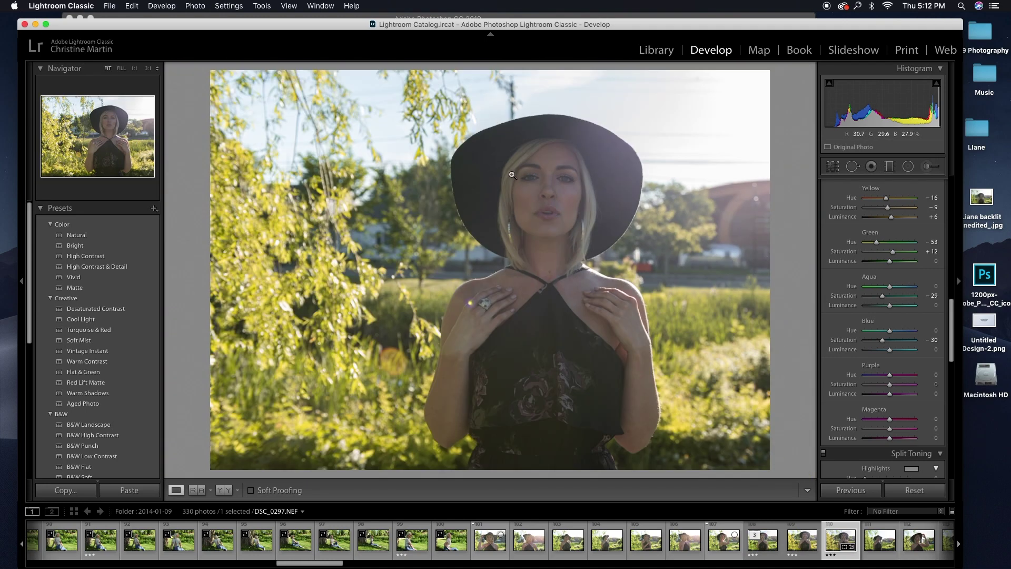
click(512, 174)
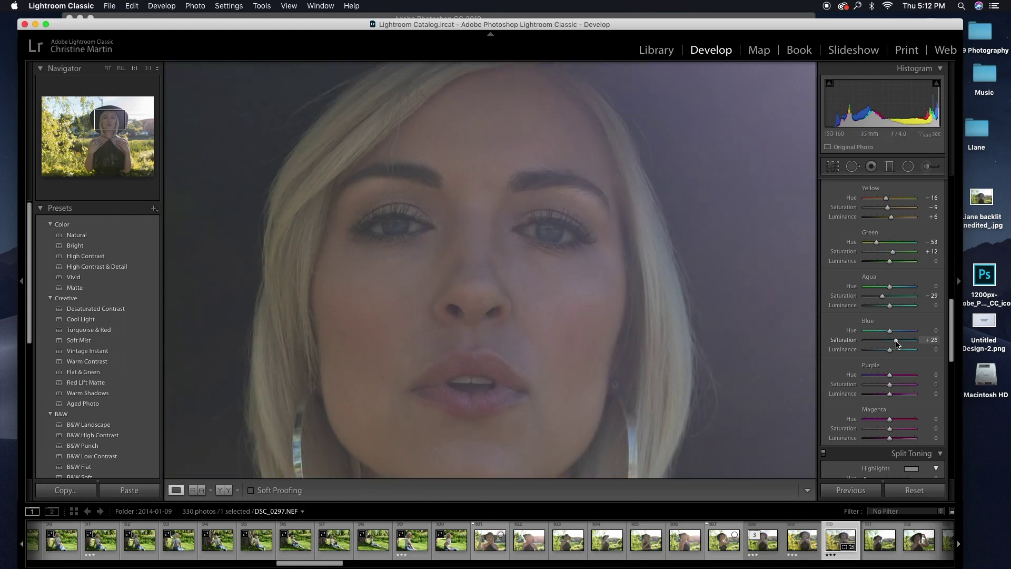
click(634, 339)
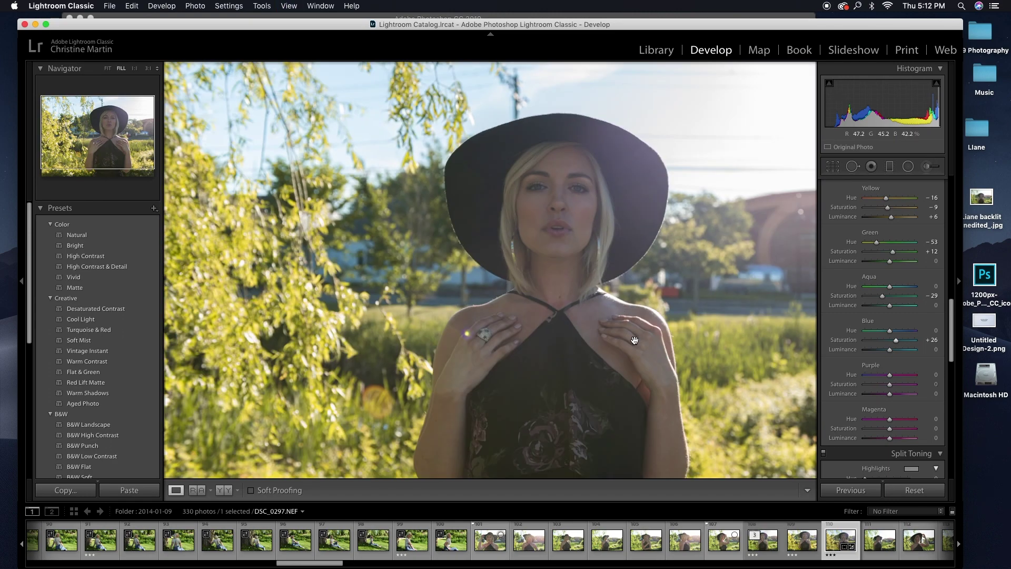
Try the Purple saturation at -100 and test the Magenta saturation for their effect on the portrait
scroll(897, 337, down, 3)
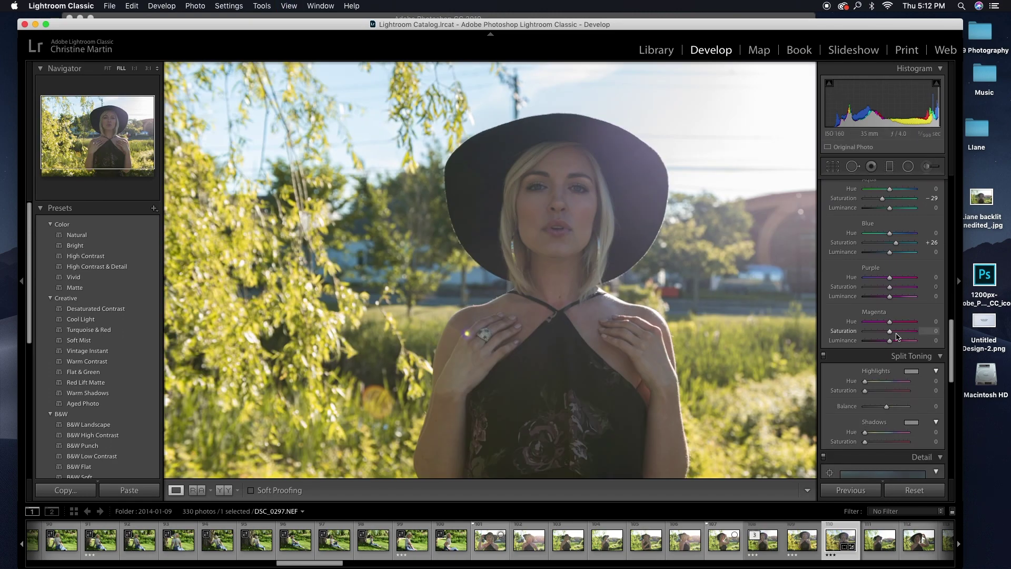
key(super+minus)
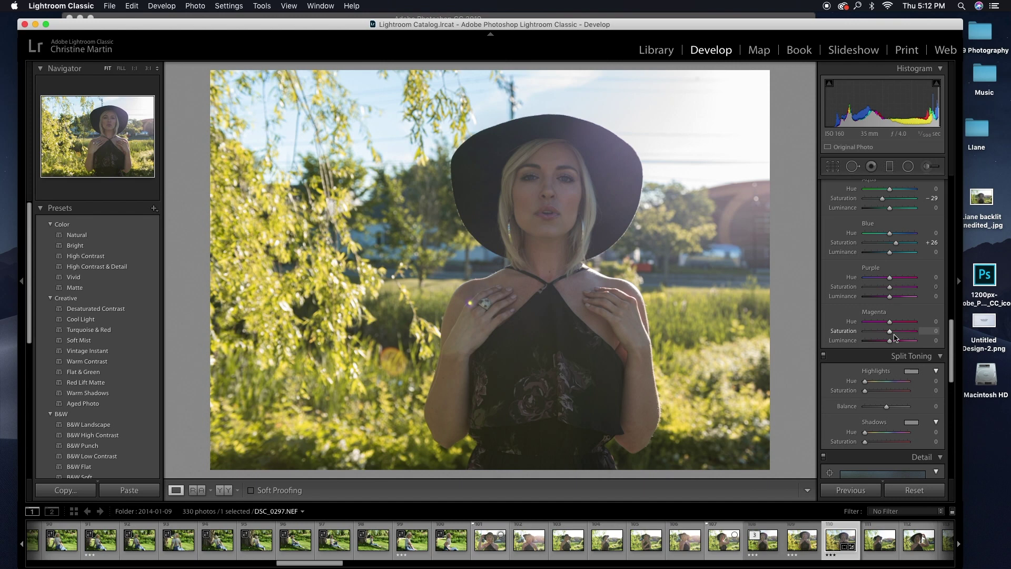
drag(889, 287, 849, 296)
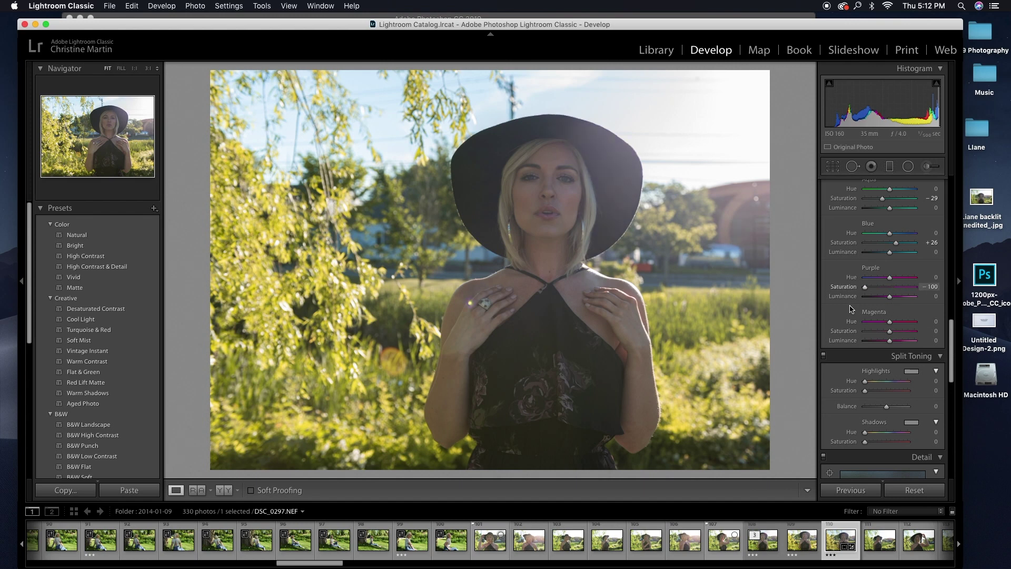
drag(851, 309, 887, 291)
mouse_move(889, 331)
mouse_down()
mouse_move(915, 332)
mouse_move(863, 335)
mouse_move(923, 335)
mouse_move(866, 338)
mouse_move(909, 343)
mouse_move(888, 337)
mouse_up()
Compare the edited portrait with its unedited version
scroll(953, 327, down, 5)
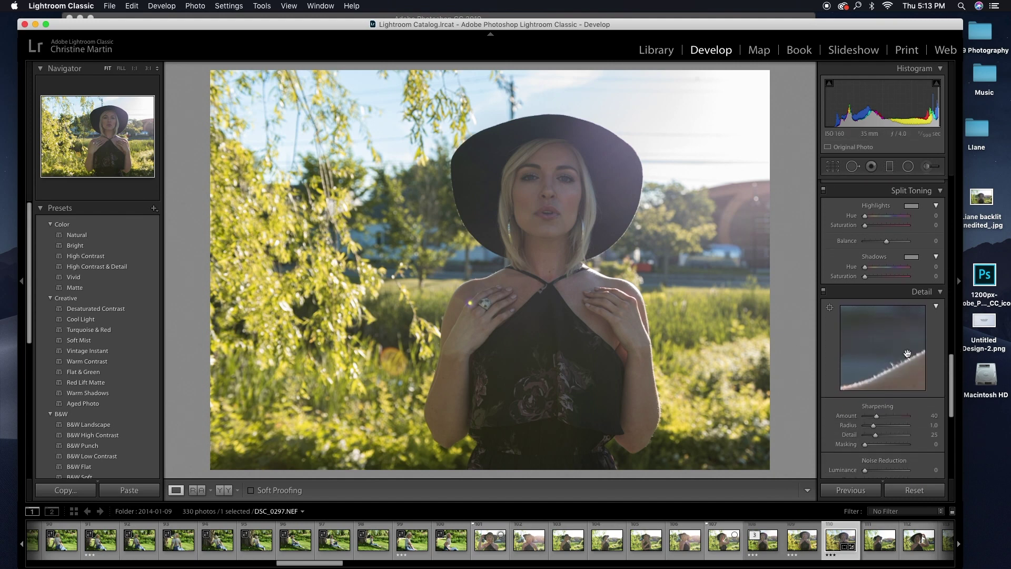
drag(951, 386, 953, 203)
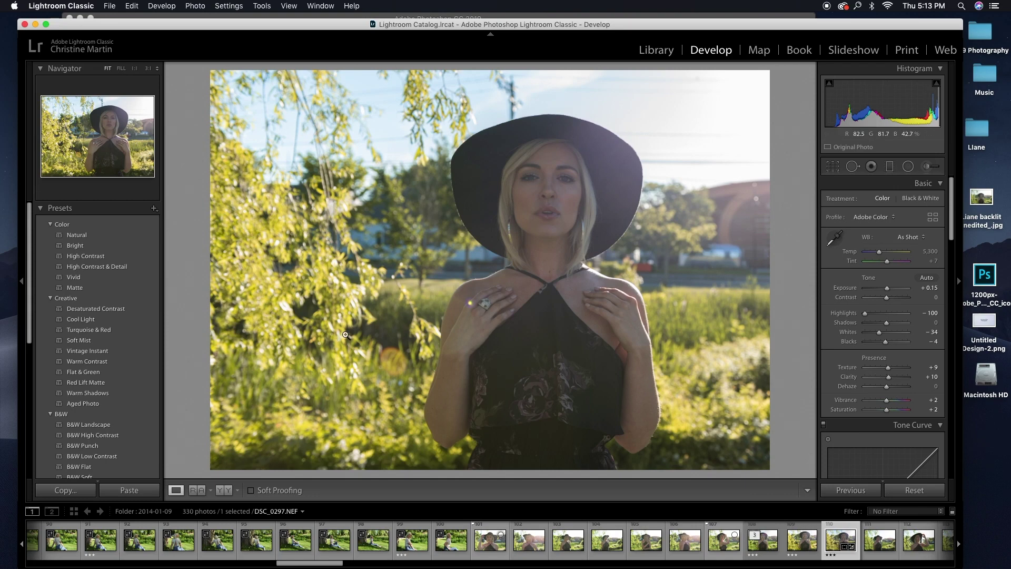
key(backslash)
key(backslash)
key(backslash)
key(backslash)
Send the adjusted portrait to Adobe Photoshop CC 2019 for editing and switch to Photoshop
right_click(537, 331)
mouse_move(569, 341)
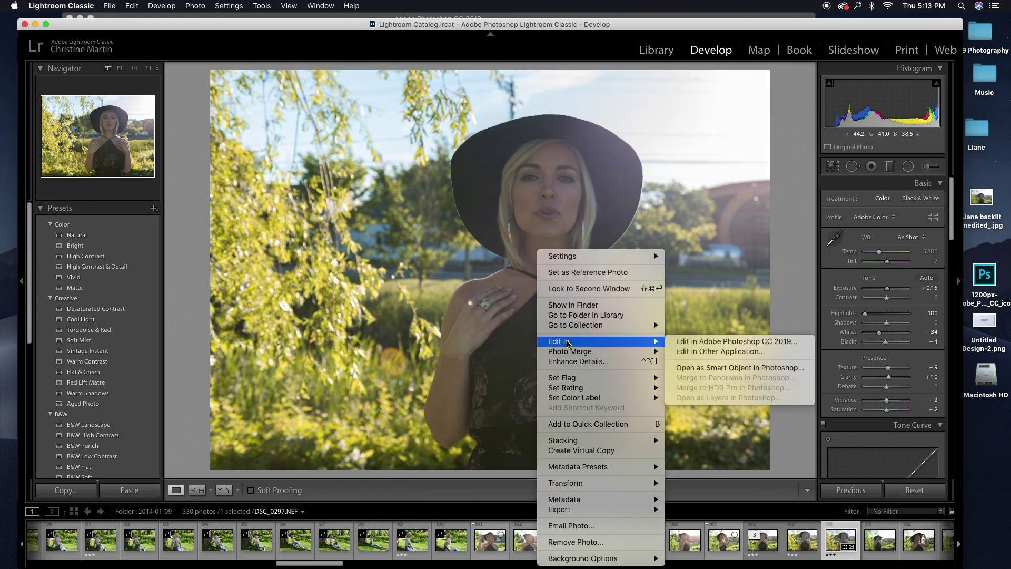
click(702, 342)
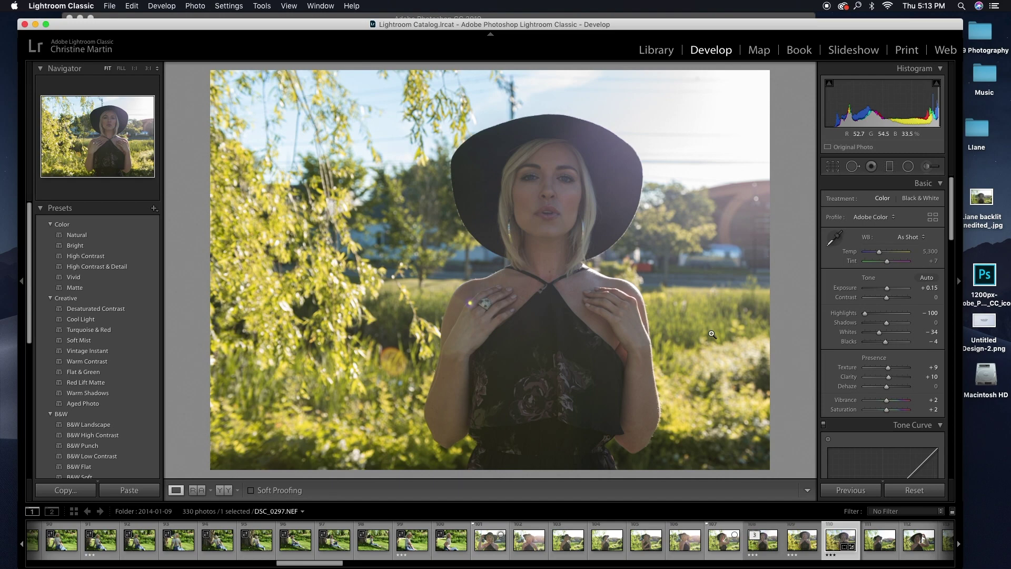
mouse_move(776, 563)
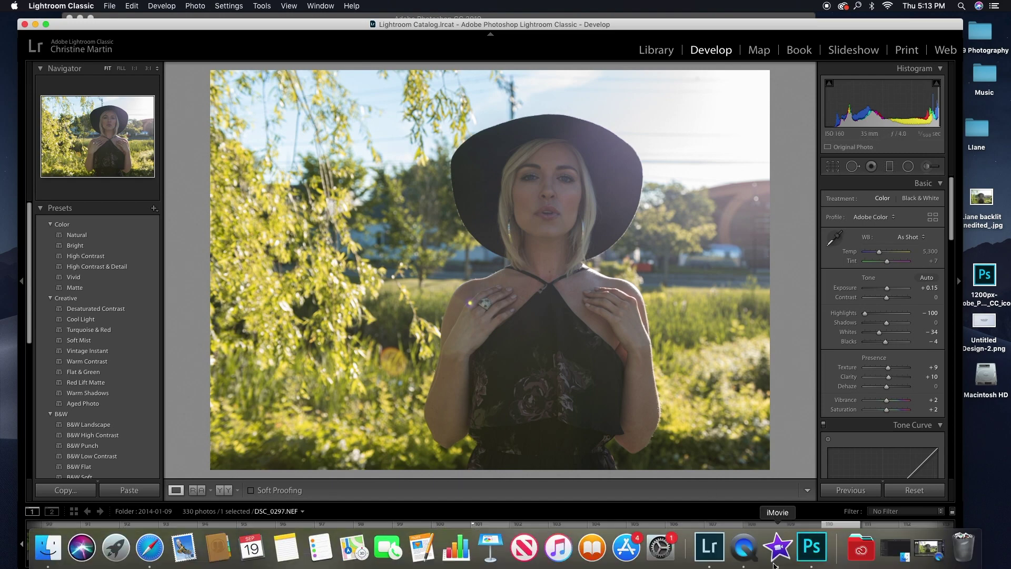
click(811, 548)
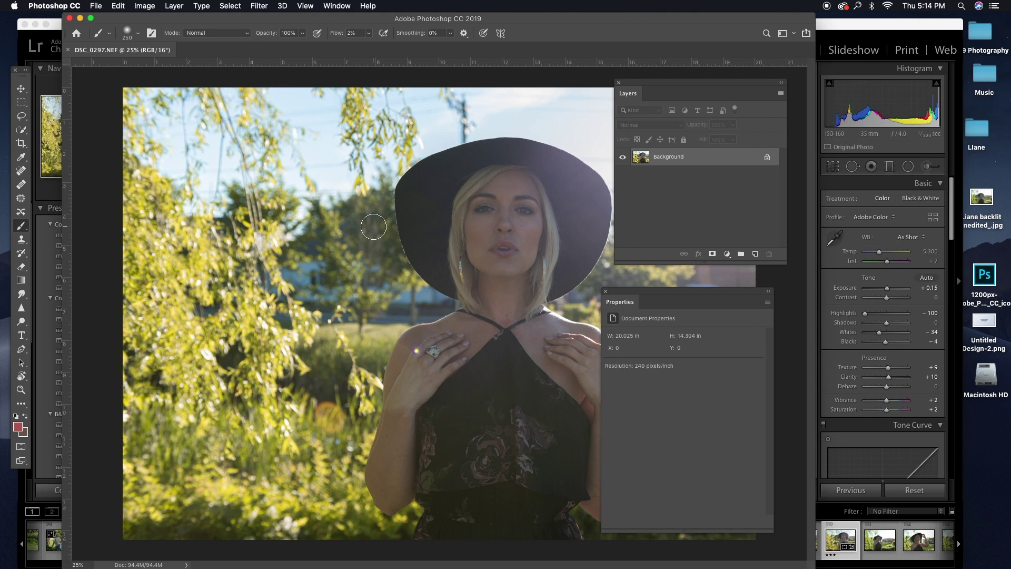
Clear the workspace by hiding Lightroom, removing the Properties panel and moving the Layers panel off the image
drag(676, 85, 784, 88)
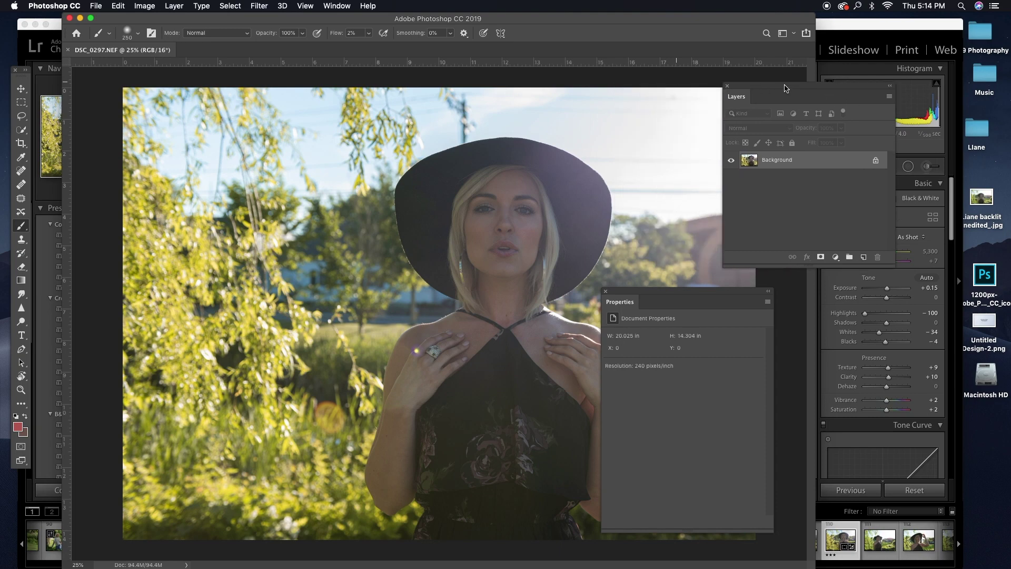
click(40, 35)
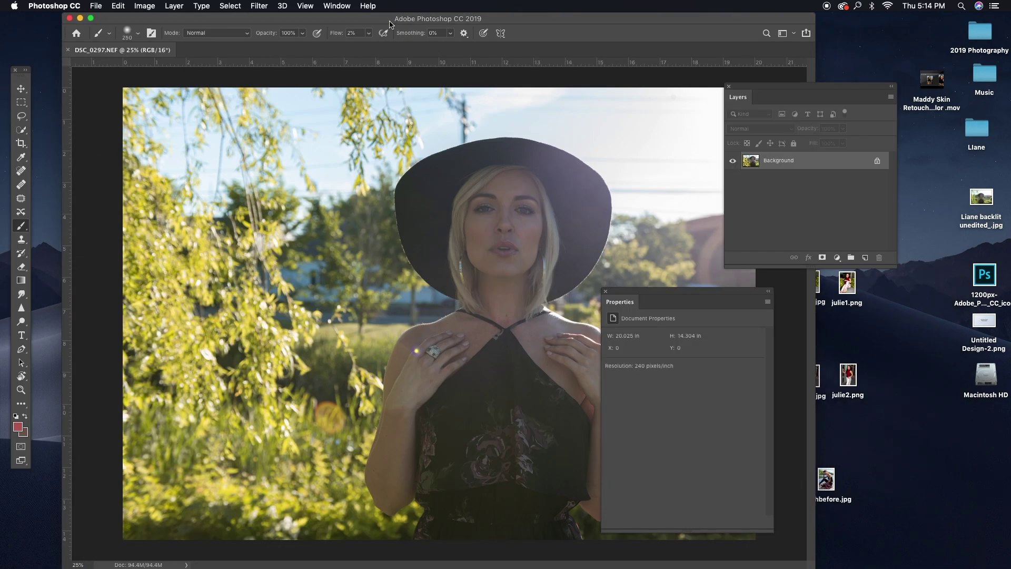
drag(389, 24, 352, 26)
drag(700, 314, 918, 328)
drag(832, 85, 941, 71)
drag(778, 242, 906, 247)
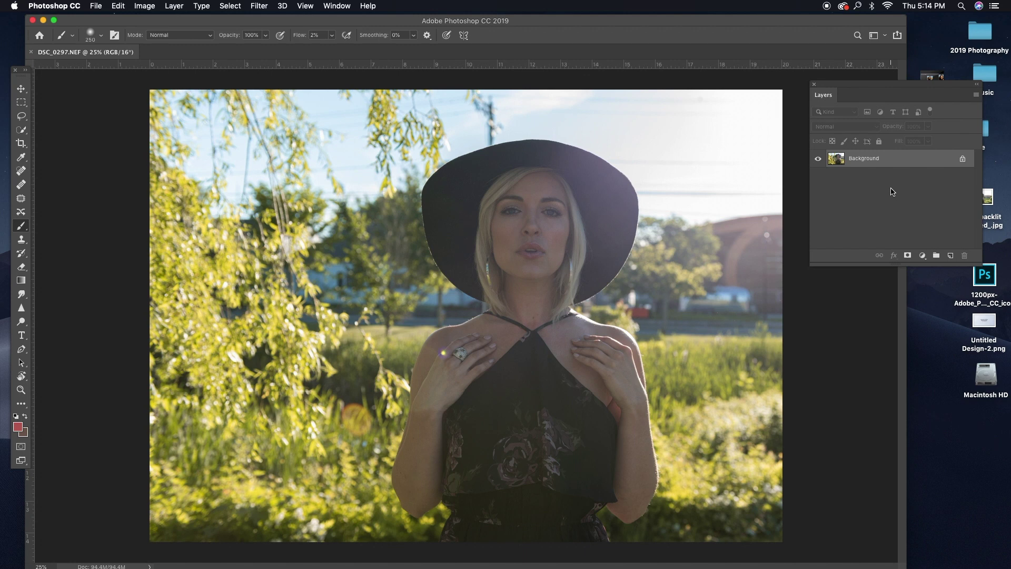
Duplicate the Background layer
key(super+j)
key(super+j)
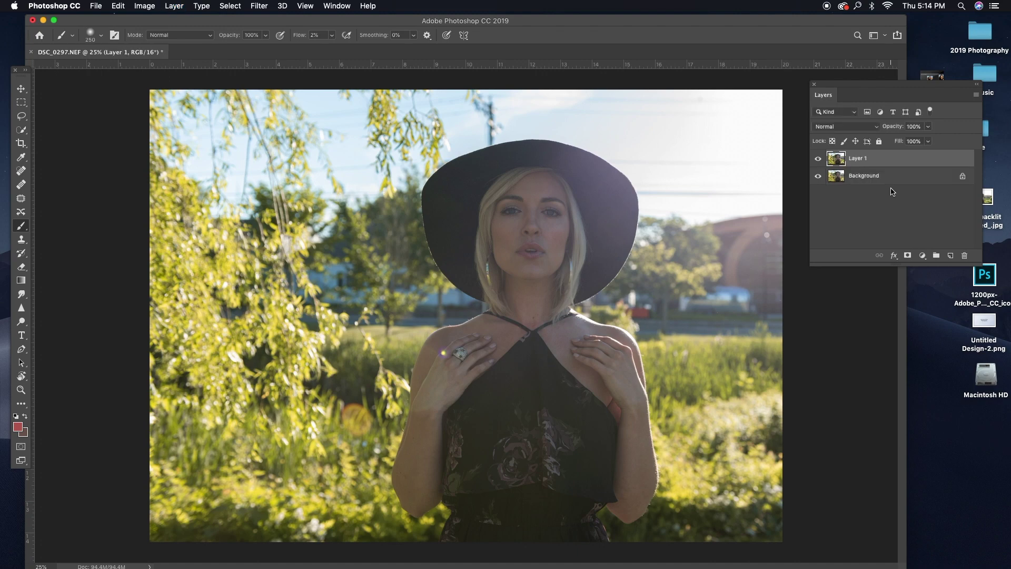
Remove the small specks on the image-left side of the hat's brim with the Patch tool
key(super+equal)
key(super+equal)
key(super+equal)
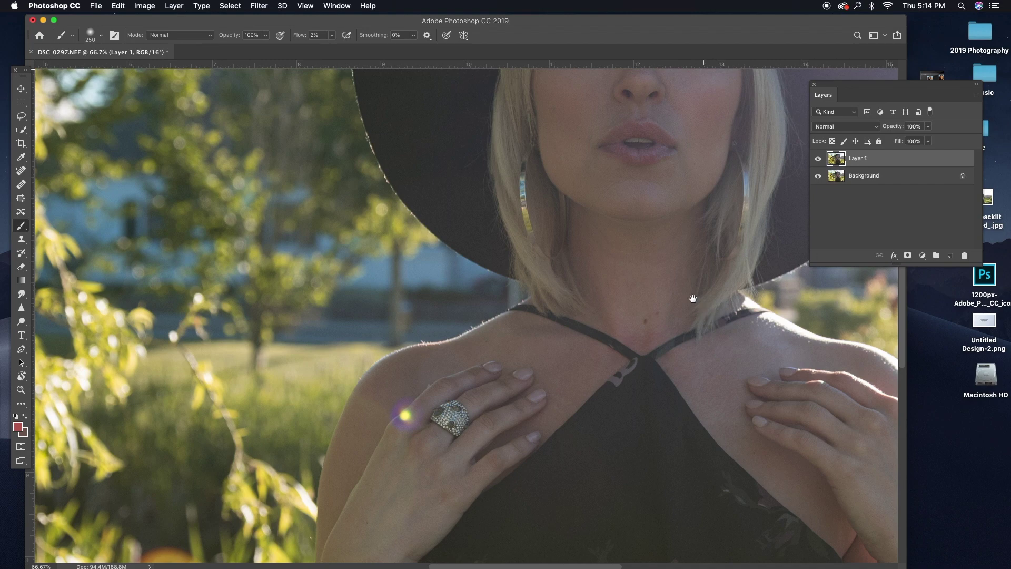
drag(613, 363, 480, 506)
key(j)
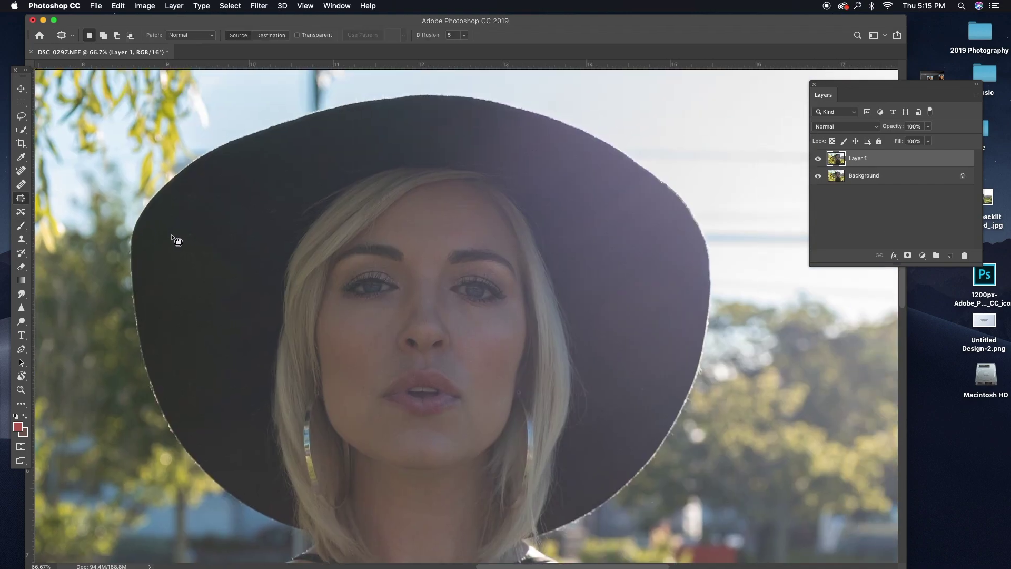
drag(184, 246, 183, 244)
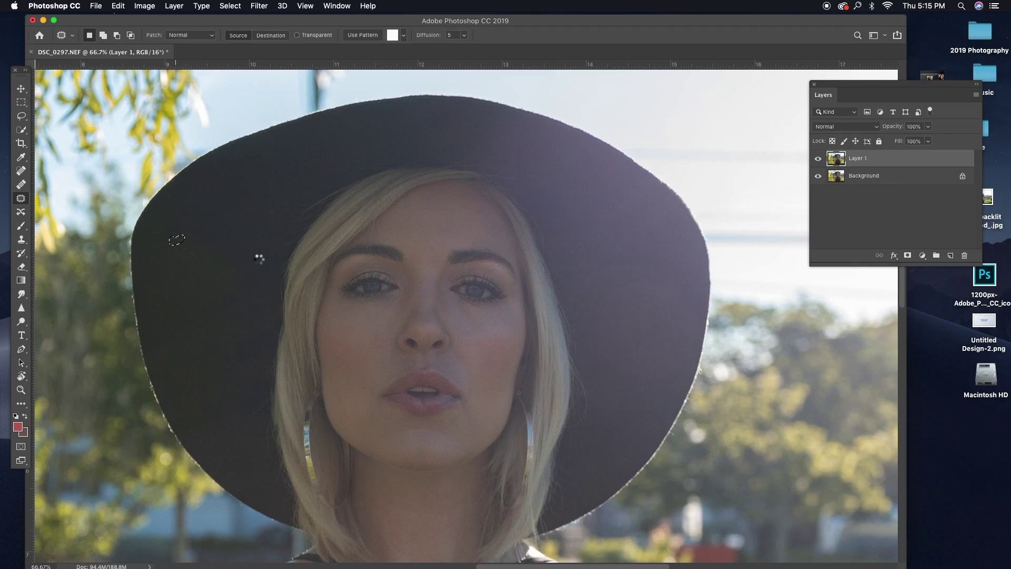
drag(193, 235, 199, 245)
key(super+d)
drag(178, 252, 179, 255)
key(super+d)
key(super+d)
mouse_move(256, 249)
mouse_down()
mouse_move(259, 223)
mouse_move(277, 208)
mouse_up()
key(super+d)
drag(264, 191, 262, 191)
key(super+d)
Patch out the remaining specks along the outer left and lower right parts of the hat's brim
mouse_move(184, 201)
mouse_down()
mouse_move(203, 205)
mouse_move(185, 202)
mouse_up()
mouse_move(183, 383)
mouse_down()
mouse_move(198, 389)
mouse_move(203, 373)
mouse_move(172, 368)
mouse_move(185, 379)
mouse_up()
click(179, 305)
drag(645, 392, 640, 387)
click(656, 410)
Patch out small marks around the outer corner and iris of the eye on the image's left side
key(super+equal)
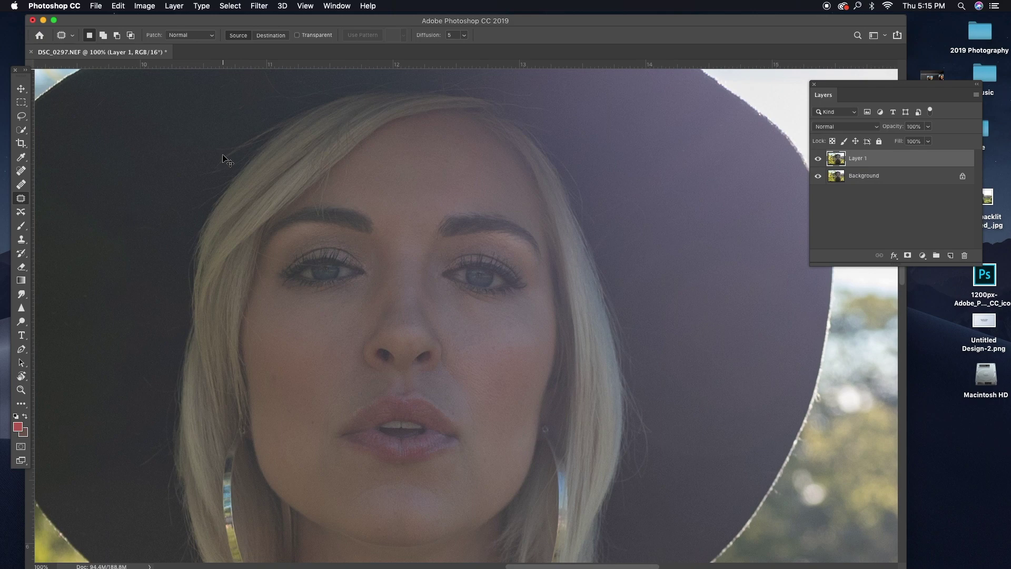
key(super+equal)
scroll(316, 237, left, 5)
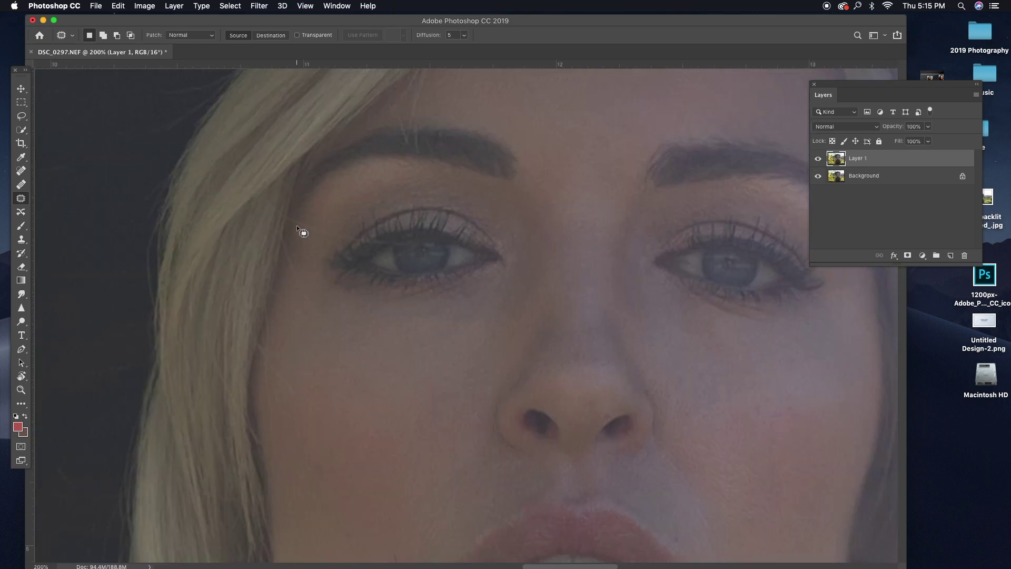
mouse_move(339, 235)
mouse_down()
mouse_move(305, 221)
mouse_move(318, 217)
mouse_up()
click(293, 219)
key(super+z)
click(340, 235)
drag(352, 239, 345, 233)
click(406, 247)
drag(407, 246, 402, 251)
click(382, 241)
mouse_move(403, 248)
mouse_down()
mouse_move(380, 232)
mouse_move(408, 237)
mouse_up()
click(404, 287)
Compare the retouched layer with the original by toggling the duplicate layer's visibility
key(super+equal)
key(super+minus)
key(super+minus)
key(super+minus)
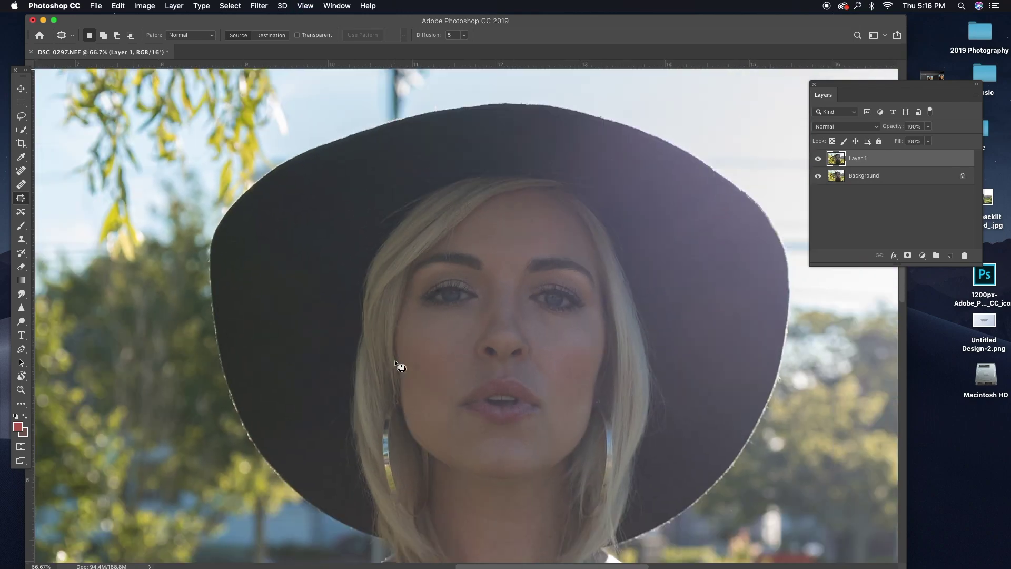
click(817, 159)
click(817, 158)
click(817, 159)
click(818, 158)
Patch one more small spot beneath the upper lid of the image-left eye and clear the selection
key(super+equal)
key(super+equal)
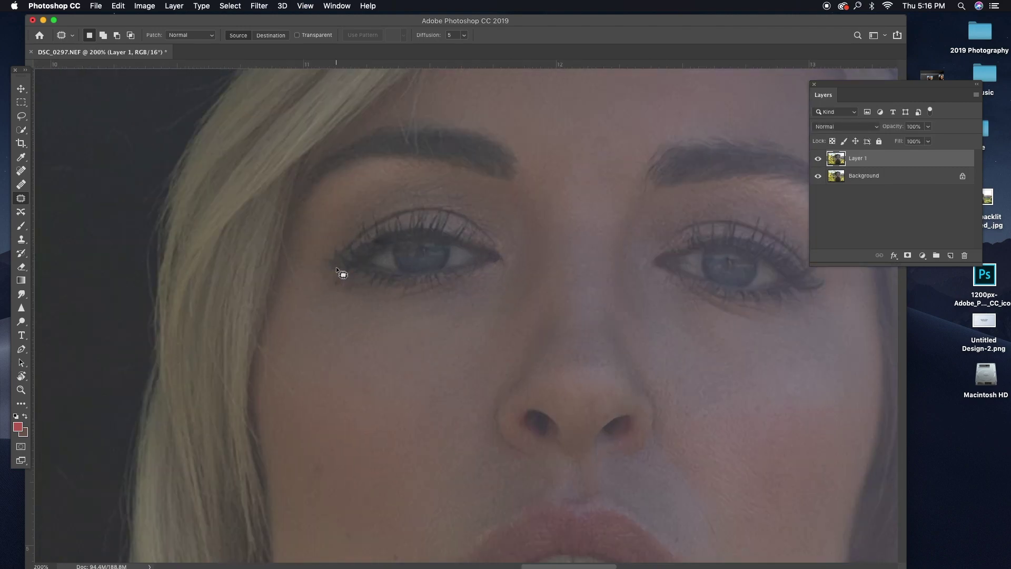
drag(375, 243, 374, 246)
key(super+d)
key(super+minus)
key(super+minus)
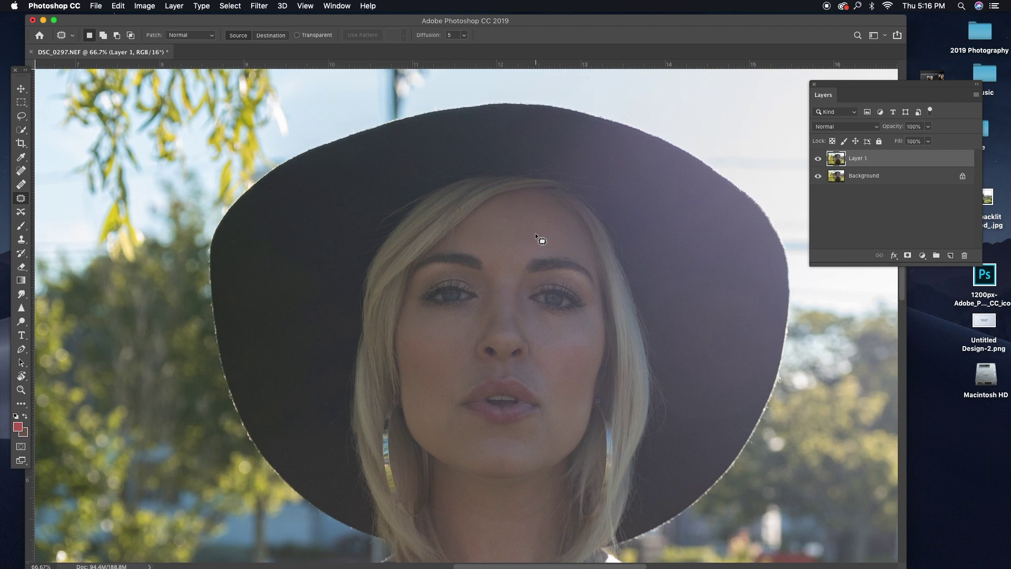
Examine the skin up close from the forehead down to the mouth and chin for areas to retouch
key(super+plus)
key(super+plus)
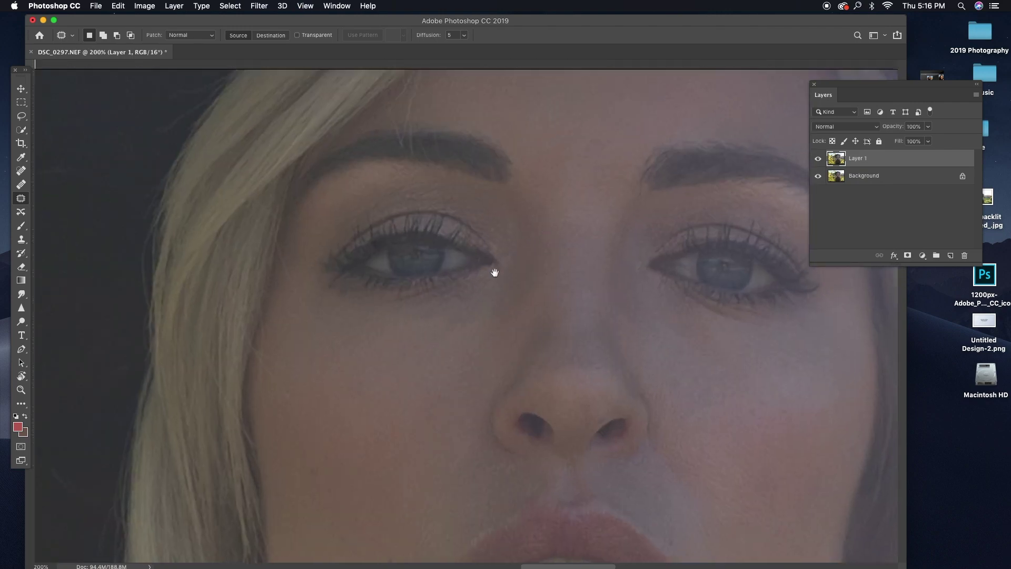
drag(533, 235, 431, 342)
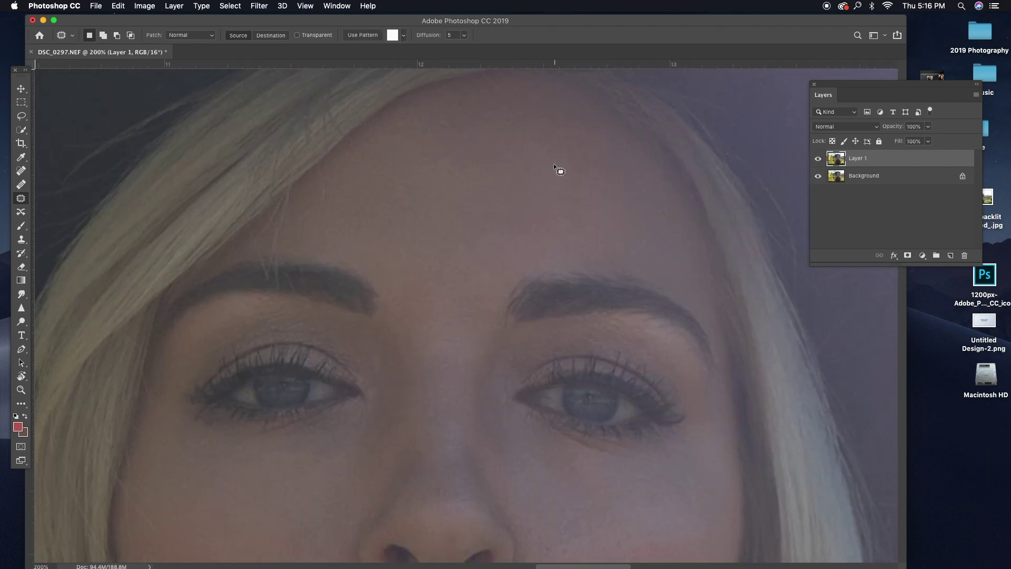
drag(444, 338, 445, 157)
drag(463, 293, 457, 79)
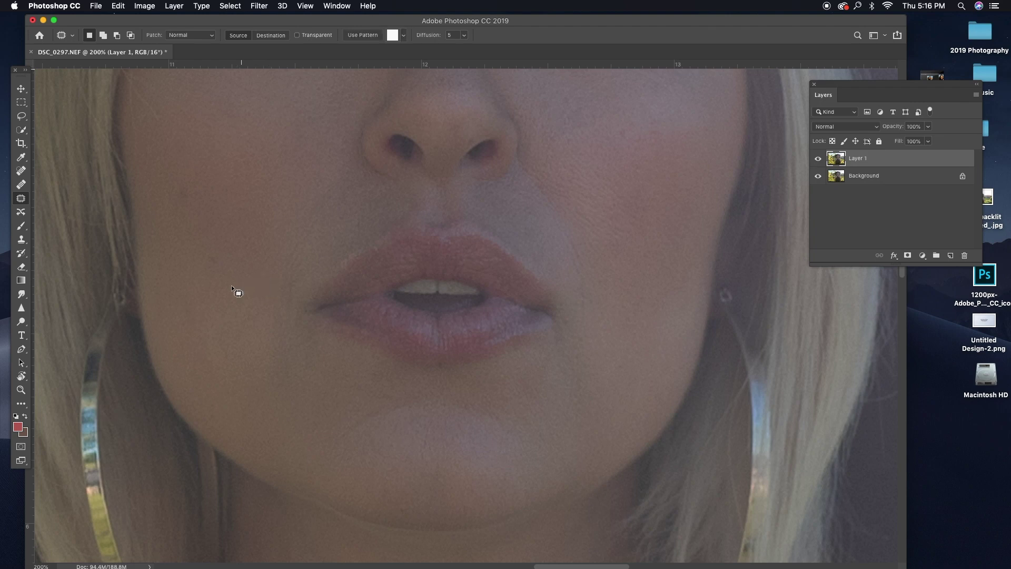
scroll(242, 294, up, 5)
scroll(242, 293, left, 3)
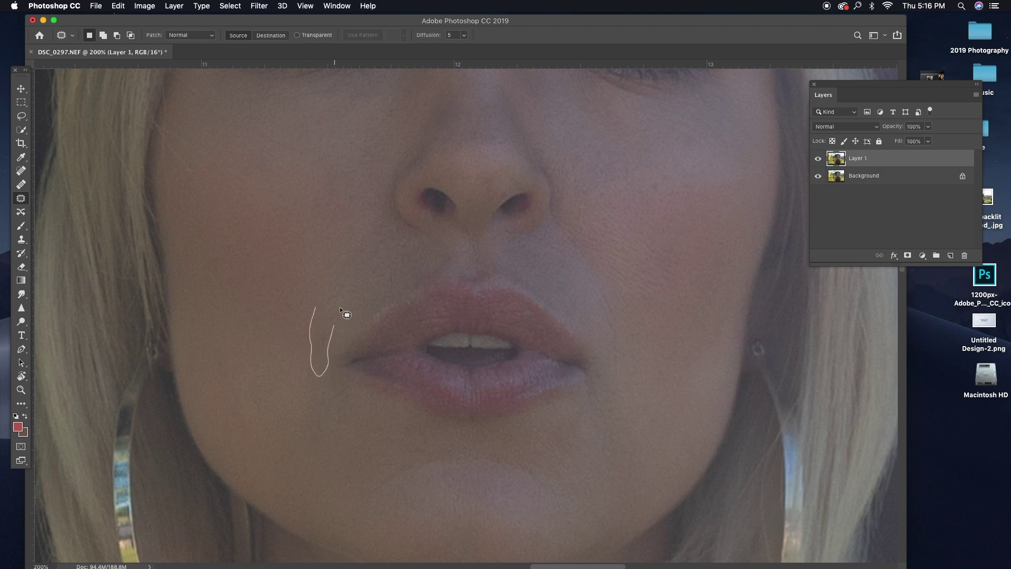
Patch the smile line beside the image-left corner of the mouth and fade the patch to a lower opacity
drag(321, 280, 320, 279)
key(super+minus)
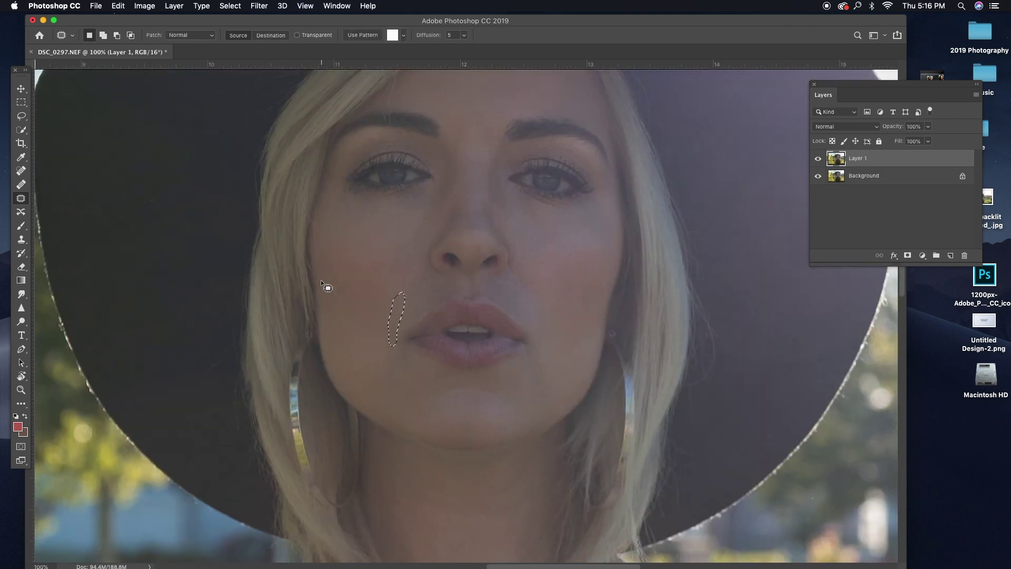
mouse_move(383, 325)
mouse_down()
mouse_move(399, 322)
mouse_move(388, 316)
mouse_up()
key(shift+super+f)
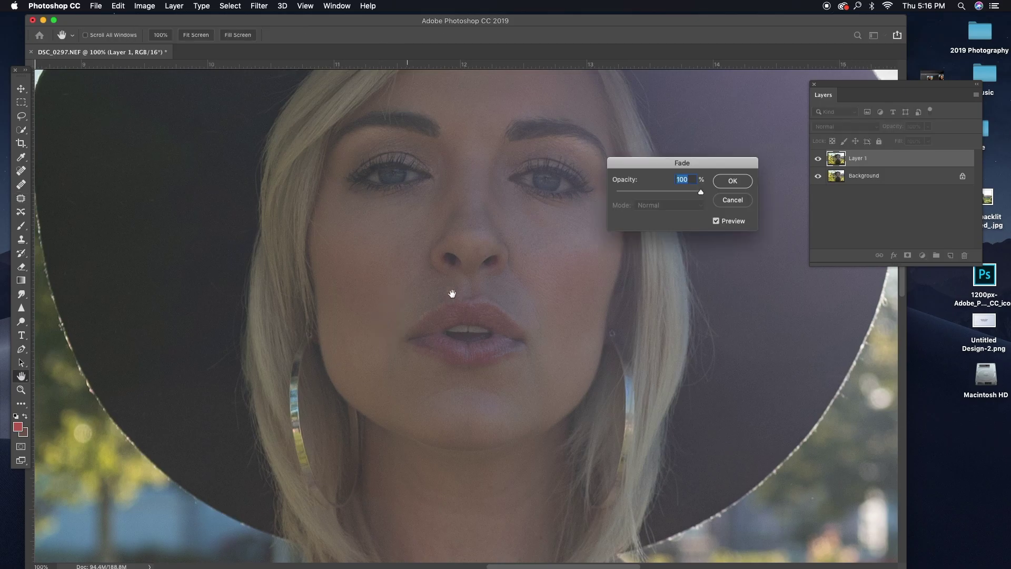
drag(700, 192, 665, 194)
drag(666, 195, 648, 194)
click(732, 182)
Patch the smile line running from the nose past the image-right corner of the mouth and reduce its fade opacity
key(j)
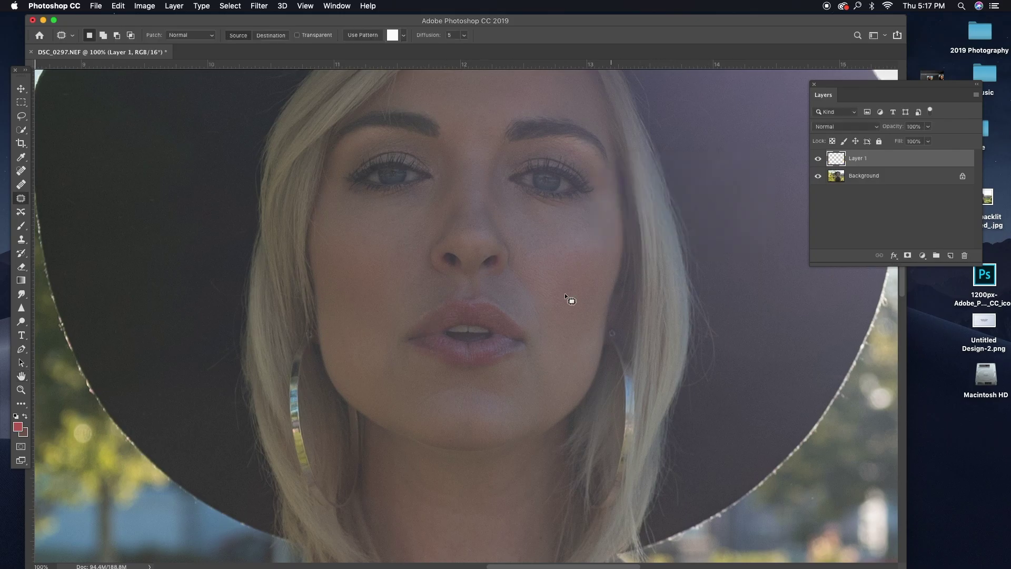
mouse_move(542, 346)
mouse_down()
mouse_move(548, 313)
mouse_move(514, 274)
mouse_up()
key(h)
key(super+shift+f)
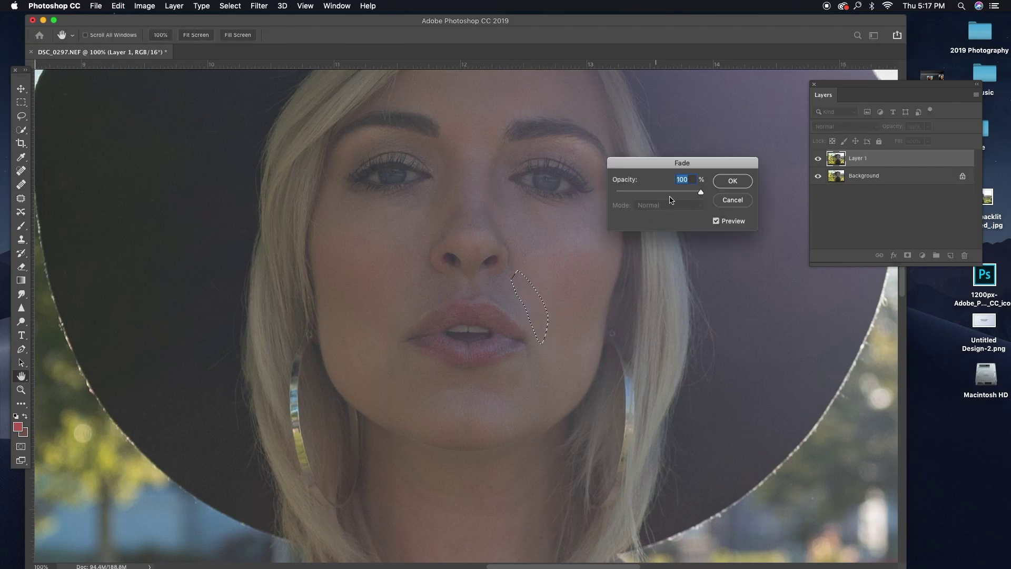
drag(701, 193, 637, 193)
Patch the crease between the lower lip and chin, fade the patch to 33% opacity and clear the selection
mouse_move(418, 402)
mouse_down()
mouse_move(466, 388)
mouse_move(440, 384)
mouse_up()
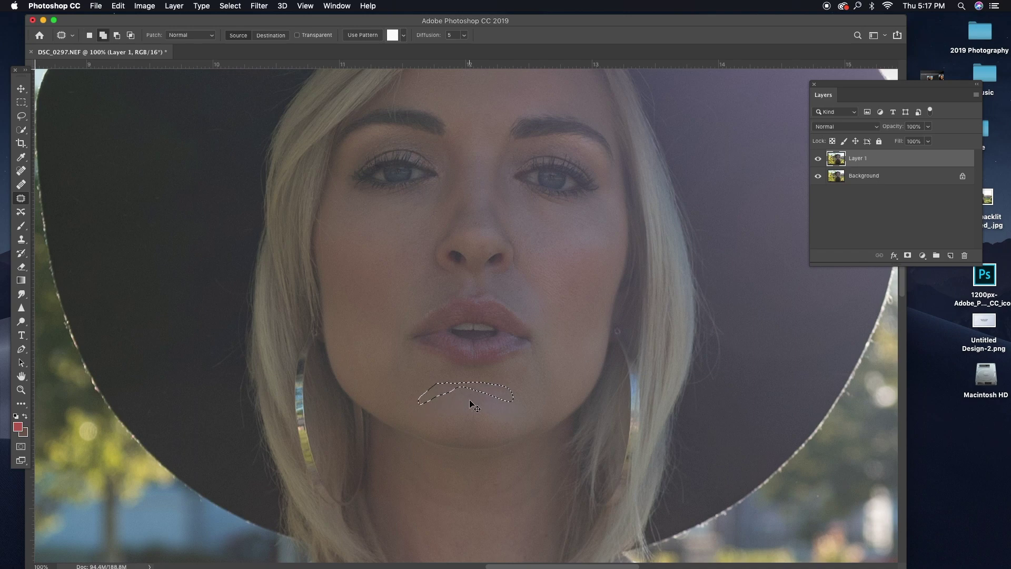
key(super+shift+f)
drag(700, 192, 644, 194)
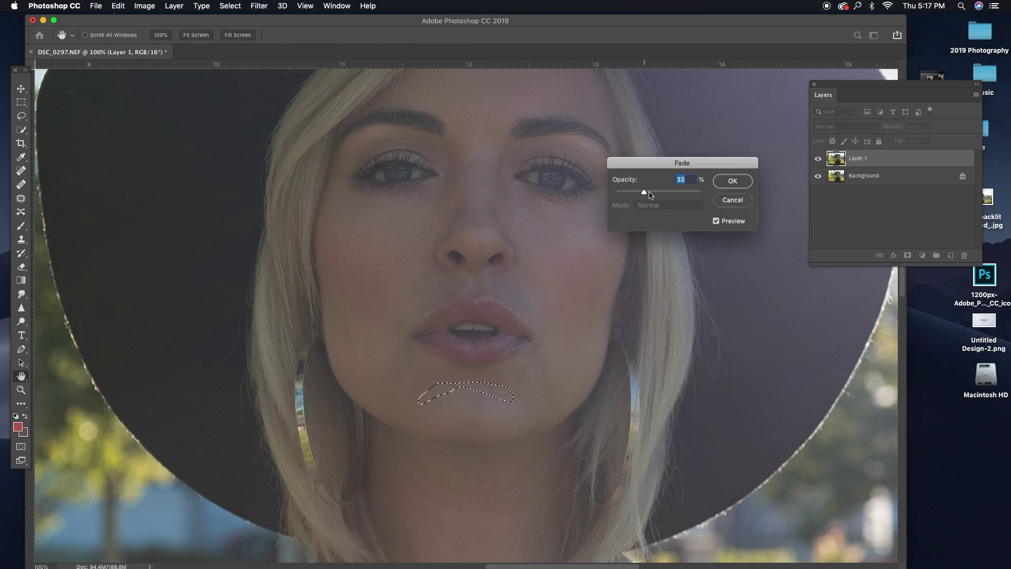
click(727, 183)
drag(544, 239, 551, 101)
drag(477, 413, 467, 327)
key(ctrl+d)
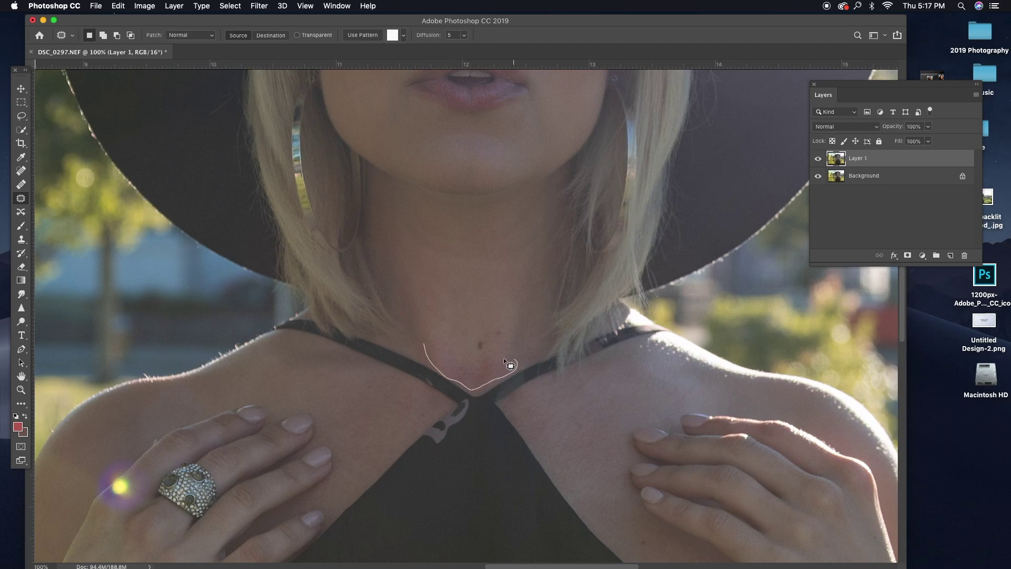
Patch the skin at the base of the neck and clear the selection
drag(434, 348, 428, 345)
key(super+minus)
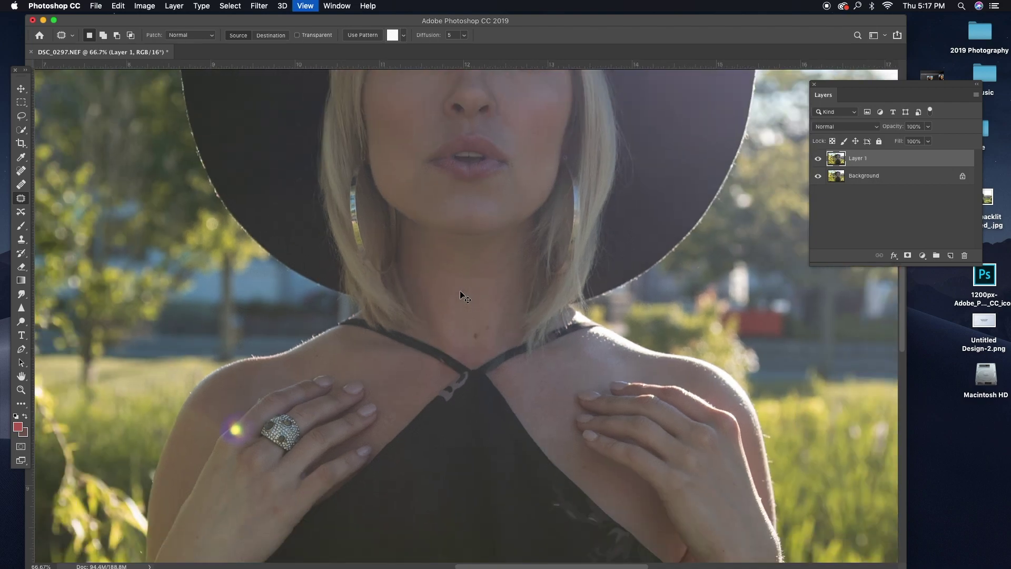
key(super+d)
Compare the portrait with the retouched layer hidden and shown, and view the whole photo
click(818, 159)
click(817, 159)
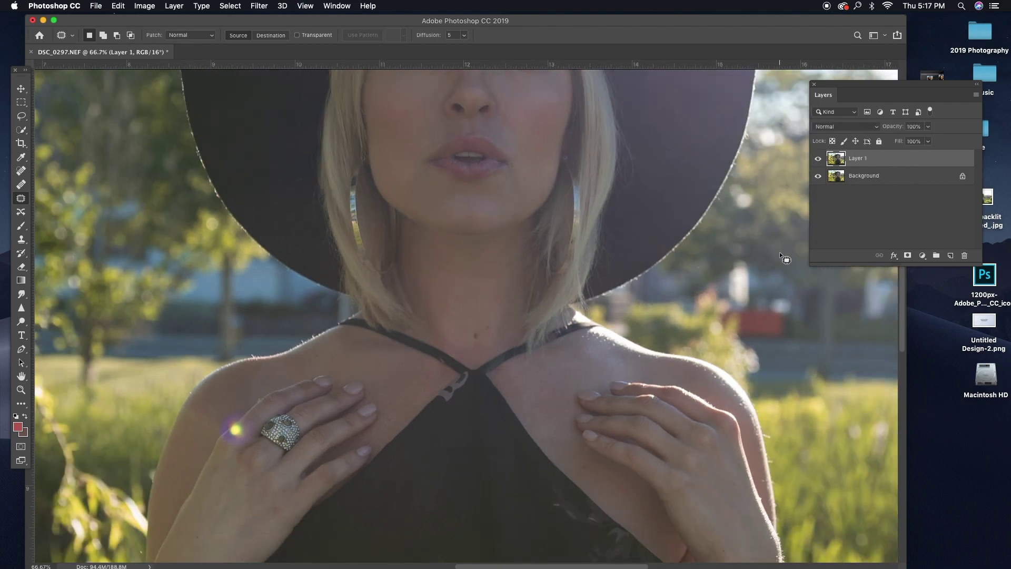
key(super+minus)
key(super+minus)
key(super+minus)
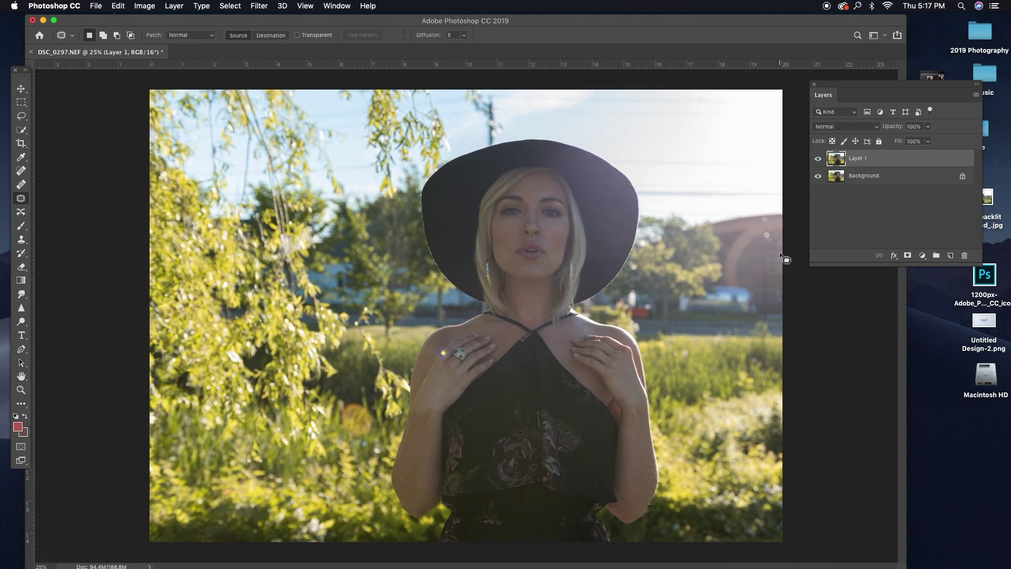
Examine the arms, hands, neck and face up close for remaining areas to retouch
key(super+plus)
key(super+plus)
key(super+plus)
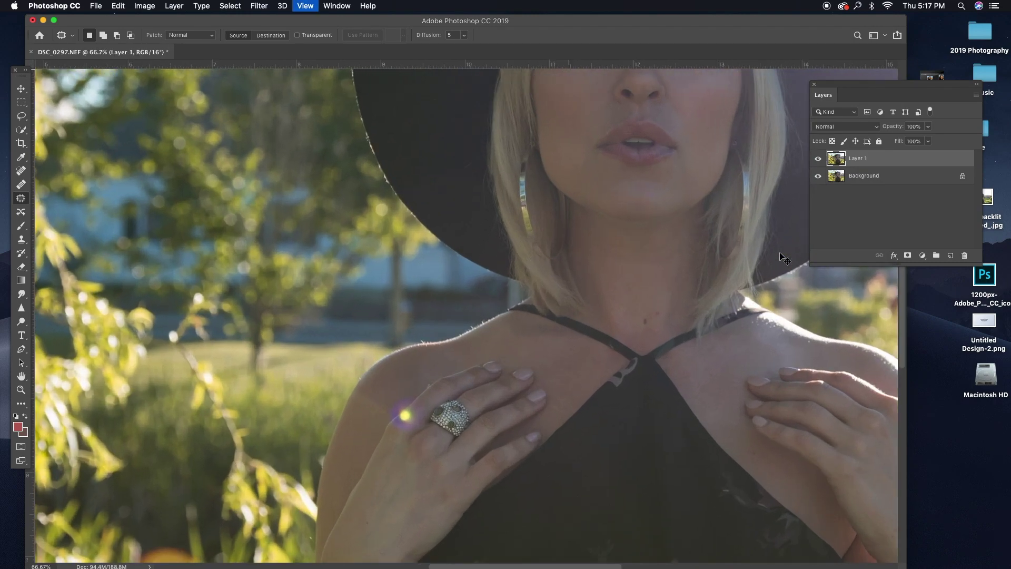
scroll(562, 264, down, 10)
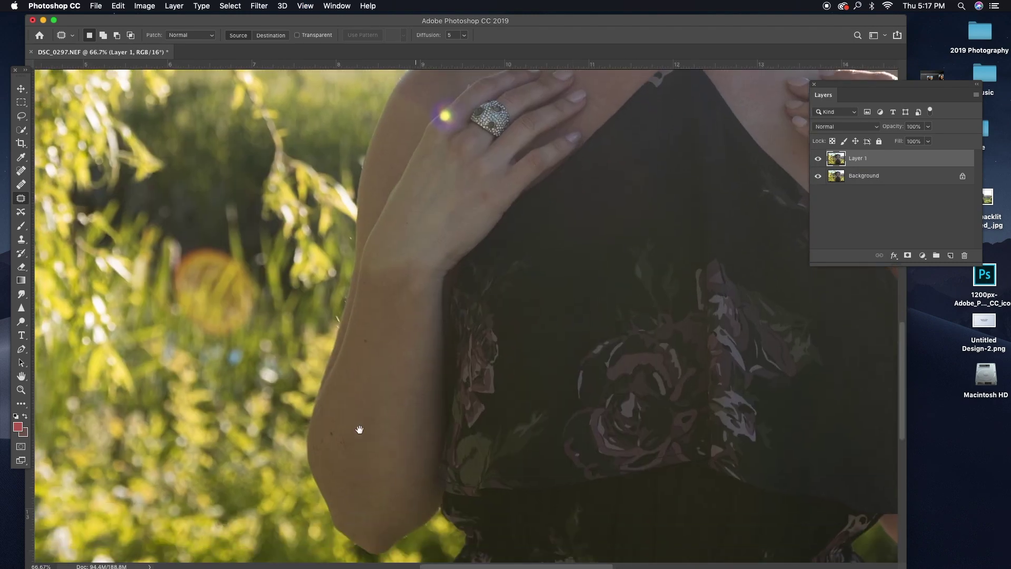
drag(347, 451, 338, 427)
scroll(424, 295, up, 7)
scroll(424, 310, up, 5)
scroll(424, 311, right, 8)
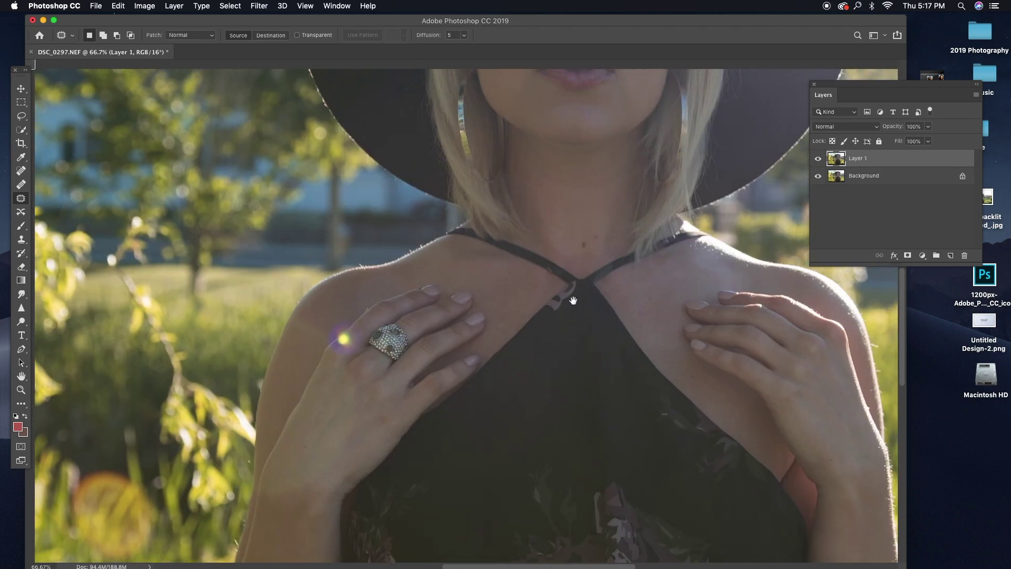
scroll(430, 347, up, 6)
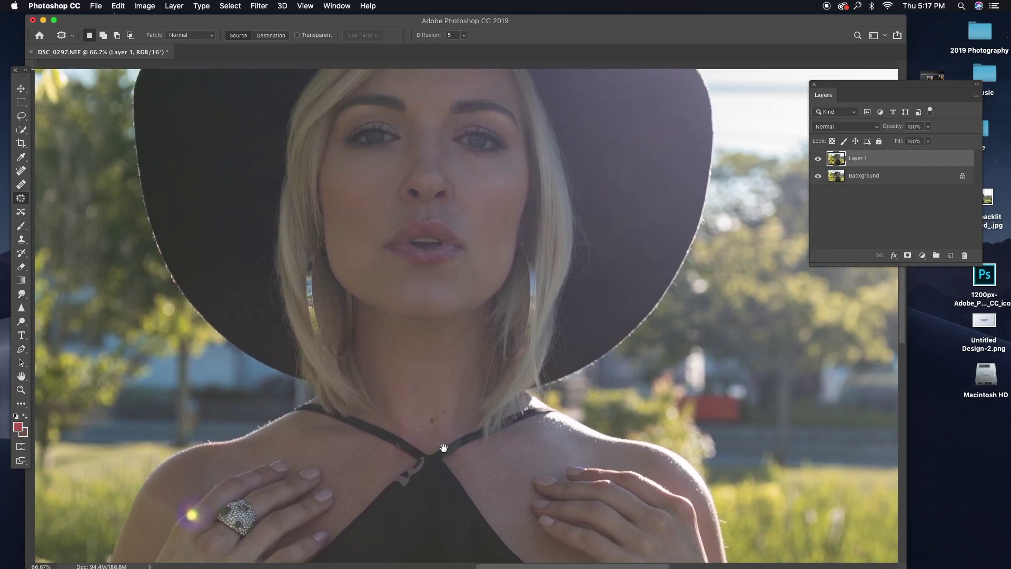
scroll(637, 367, up, 2)
key(super+r)
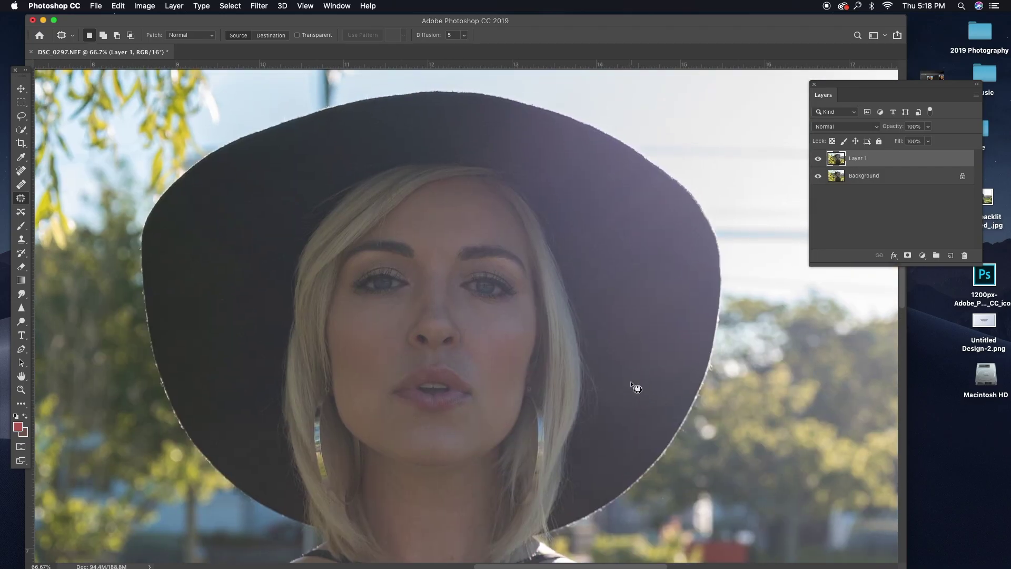
key(super+minus)
key(super+minus)
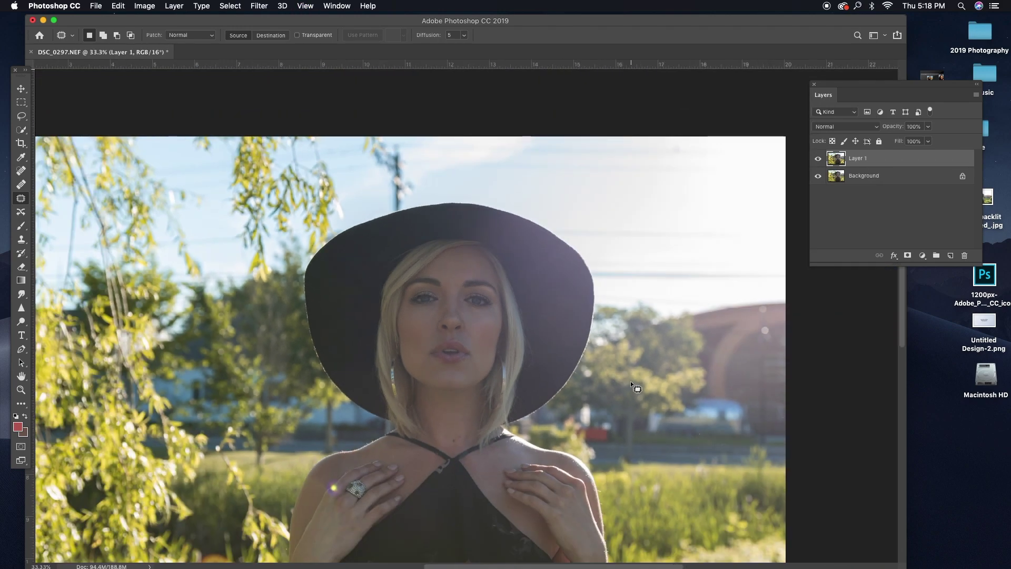
key(super+minus)
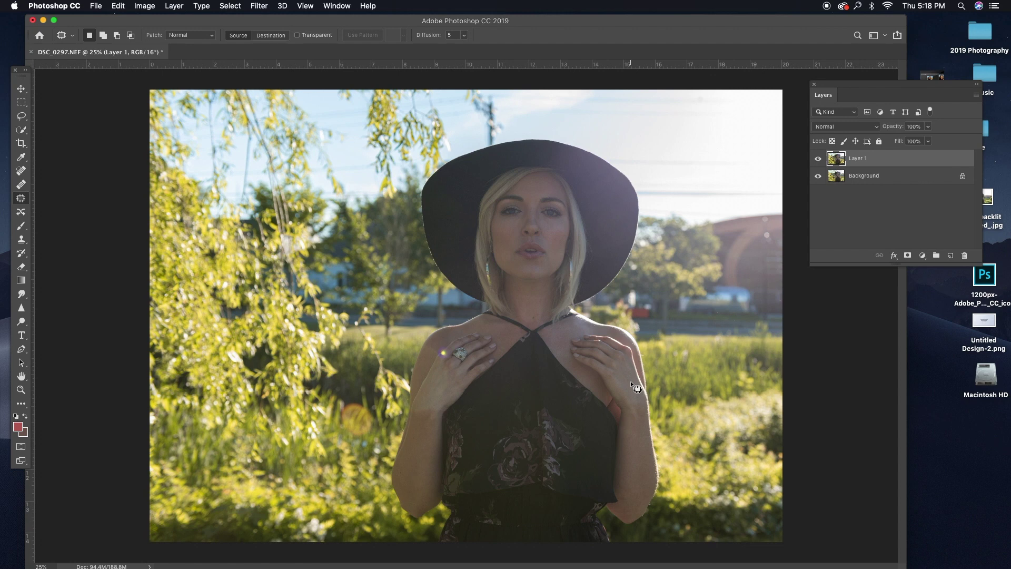
Compare the portrait with and without the retouched layer, and merge that layer down into the background
click(818, 159)
click(818, 160)
click(818, 160)
click(818, 159)
right_click(866, 159)
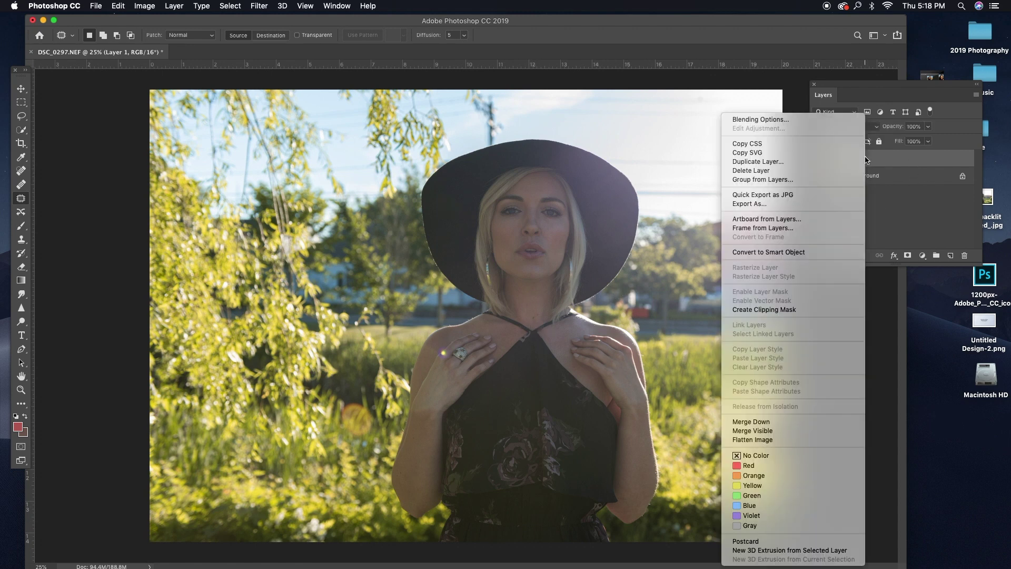
click(768, 422)
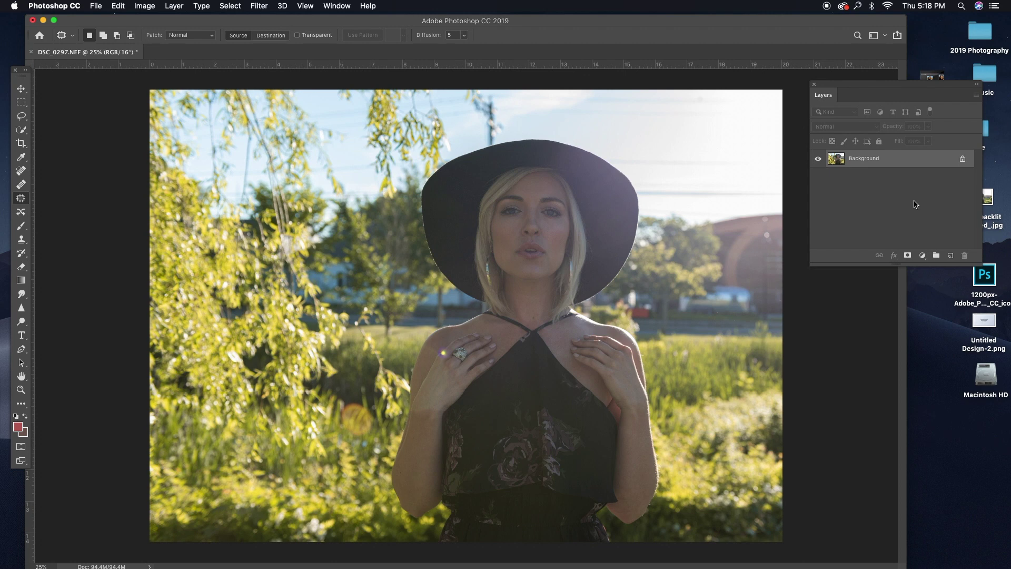
Duplicate the background layer and sample the forehead's skin tone as the foreground color
key(super+j)
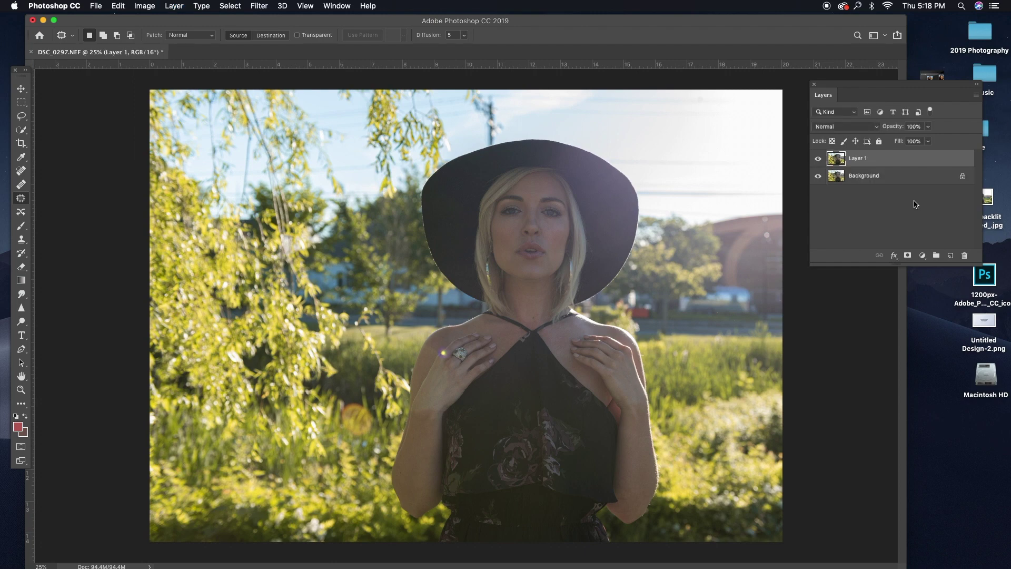
key(super+equal)
key(super+equal)
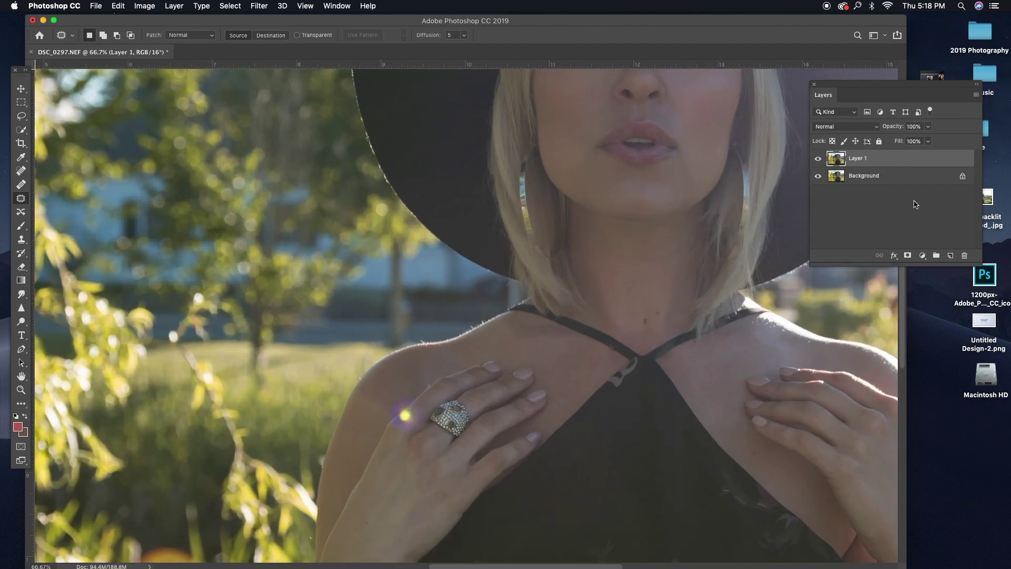
drag(737, 174, 591, 390)
key(super+r)
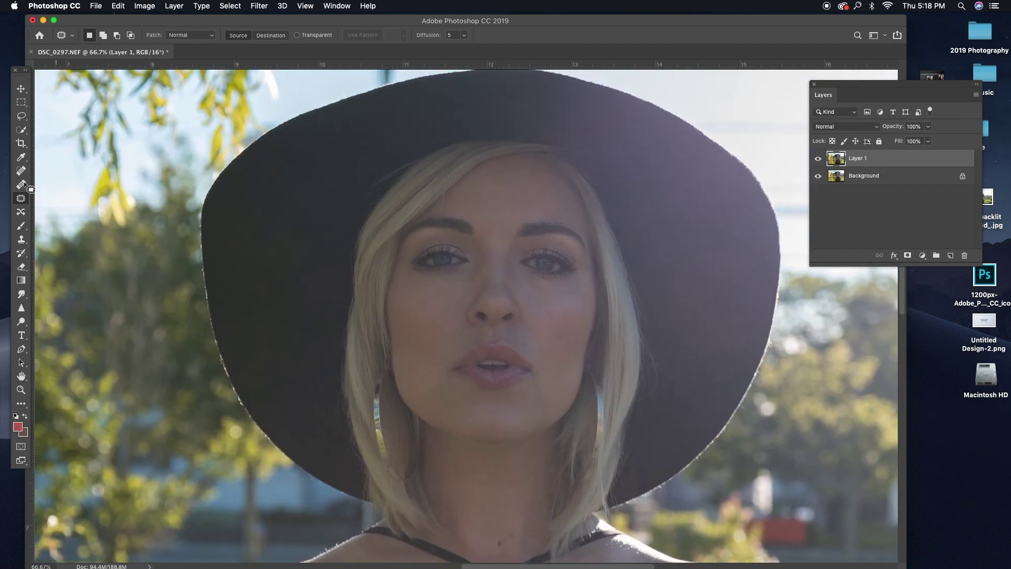
click(21, 157)
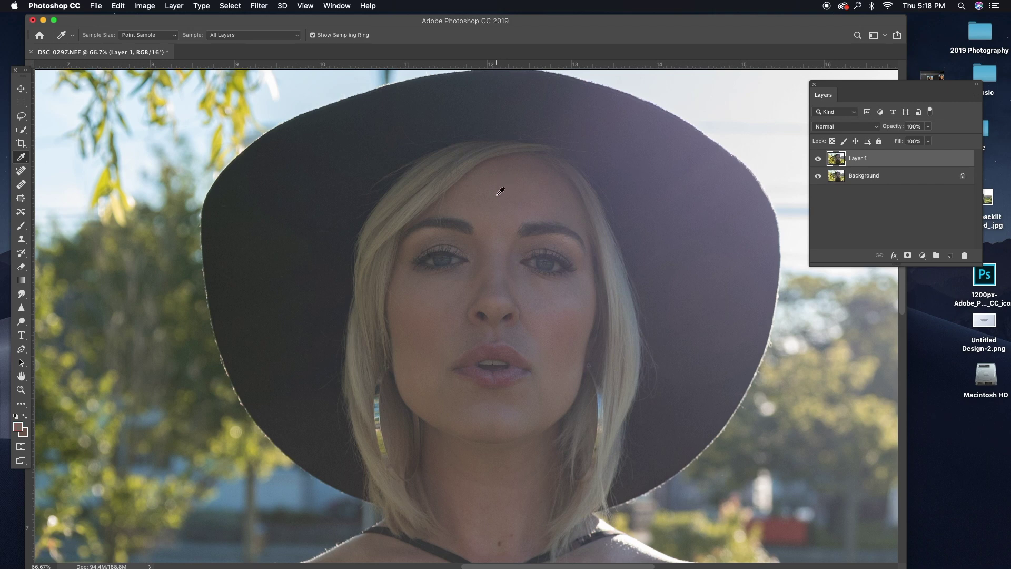
Set the brush flow to 100% and paint the sampled skin tone over the face, using smaller brush sizes around the features
click(21, 225)
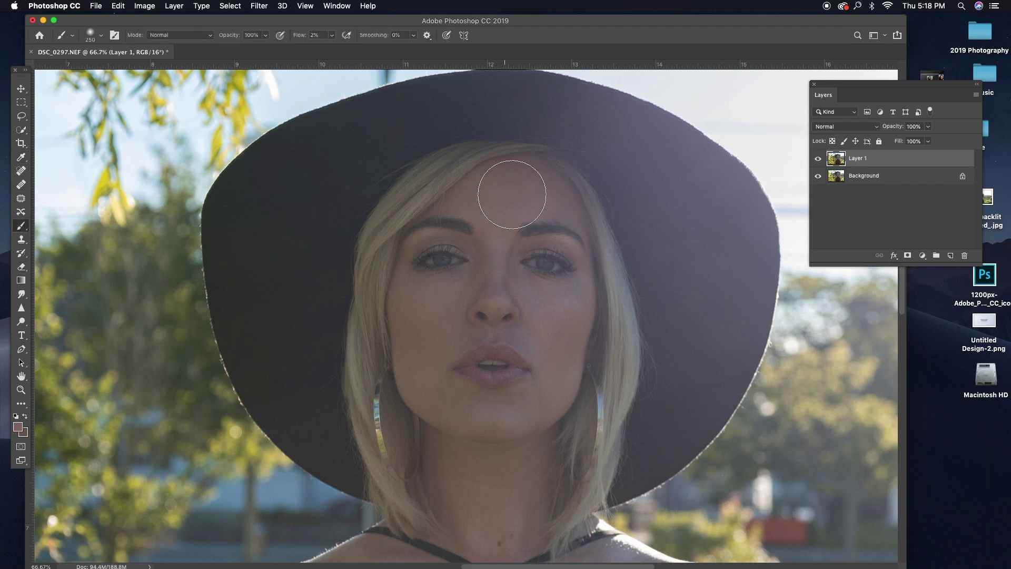
key(bracketleft)
key(bracketleft)
key(bracketleft)
key(bracketleft)
click(332, 36)
drag(332, 50, 403, 49)
key(bracketleft)
key(bracketleft)
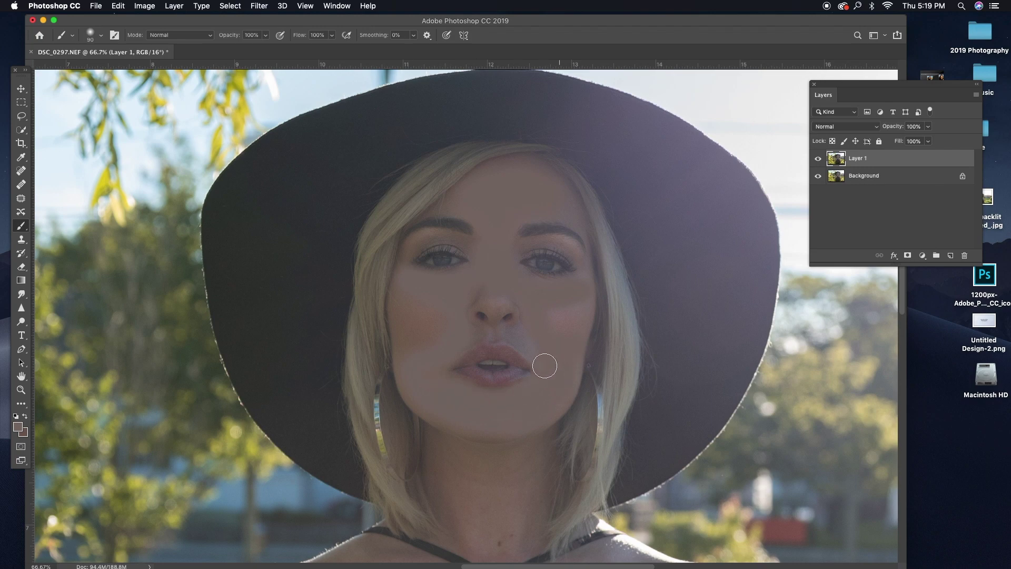
key(bracketleft)
key(bracketleft)
key(bracketleft)
key(bracketleft)
Paint the sampled skin tone over the neck with a 150 px brush
scroll(489, 406, down, 5)
key(bracketright)
key(bracketright)
key(bracketright)
key(bracketright)
key(bracketright)
key(bracketright)
key(bracketright)
key(bracketright)
mouse_move(436, 314)
mouse_down()
mouse_move(436, 334)
mouse_move(471, 392)
mouse_up()
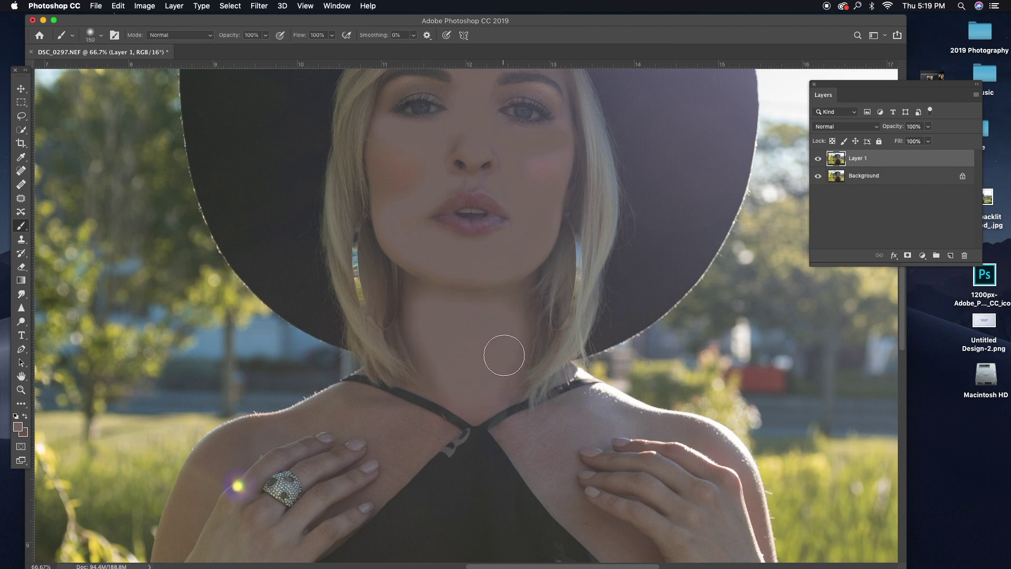
Paint the skin tone over the image-left chest, shoulder, back of the hand and arm down to the elbow
scroll(395, 406, down, 5)
scroll(395, 406, left, 5)
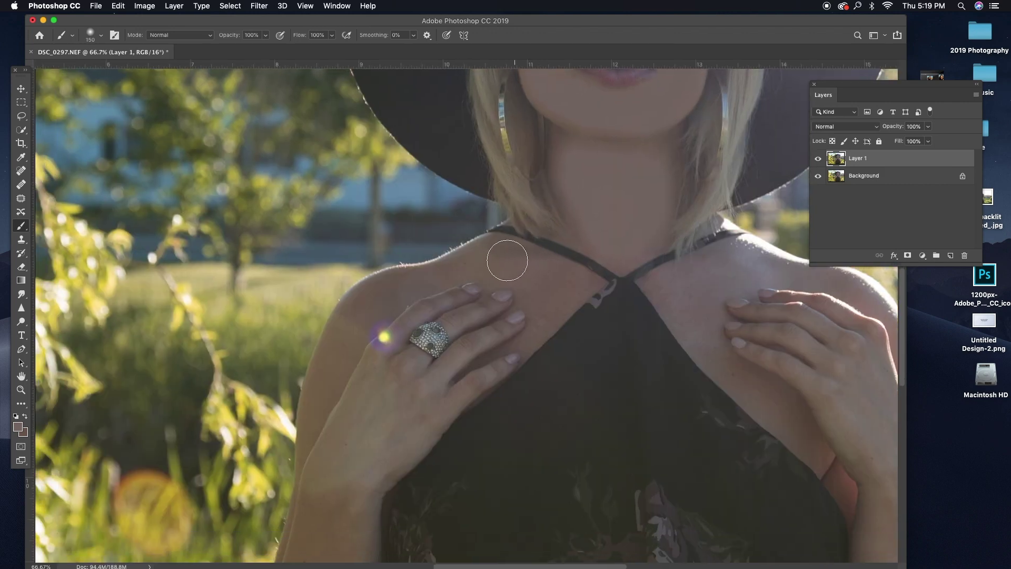
drag(512, 263, 548, 279)
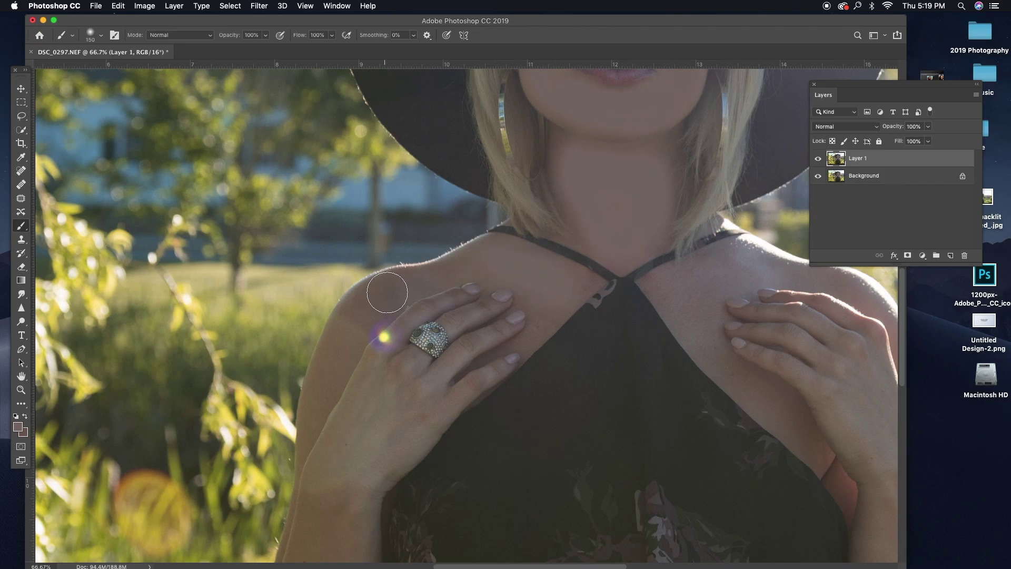
drag(372, 305, 338, 346)
mouse_move(347, 428)
mouse_down()
mouse_move(374, 287)
mouse_move(404, 266)
mouse_move(396, 243)
mouse_move(440, 220)
mouse_move(447, 233)
mouse_move(377, 290)
mouse_move(348, 422)
mouse_move(349, 462)
mouse_up()
key(super+r)
mouse_move(363, 395)
mouse_down()
mouse_move(372, 215)
mouse_move(334, 321)
mouse_move(333, 377)
mouse_move(363, 428)
mouse_move(388, 375)
mouse_move(390, 262)
mouse_up()
mouse_move(379, 369)
mouse_down()
mouse_move(399, 300)
mouse_move(417, 149)
mouse_move(324, 181)
mouse_up()
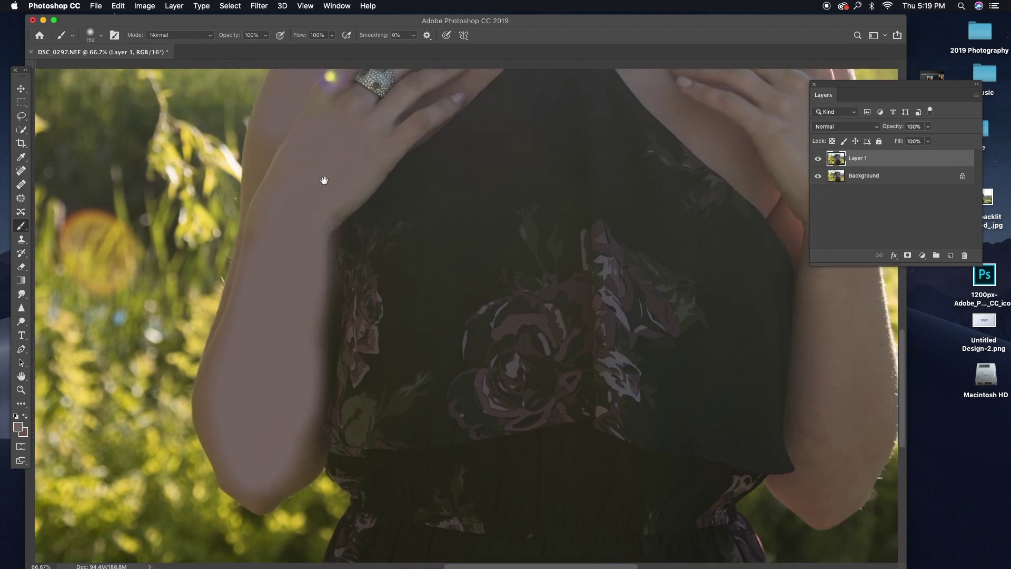
Paint the skin tone over the image-right forearm from the elbow to the wrist
scroll(758, 255, right, 3)
scroll(758, 255, up, 1)
mouse_move(747, 449)
mouse_down()
mouse_move(739, 291)
mouse_move(727, 461)
mouse_move(733, 524)
mouse_move(758, 505)
mouse_move(783, 391)
mouse_move(760, 274)
mouse_move(720, 163)
mouse_move(732, 162)
mouse_up()
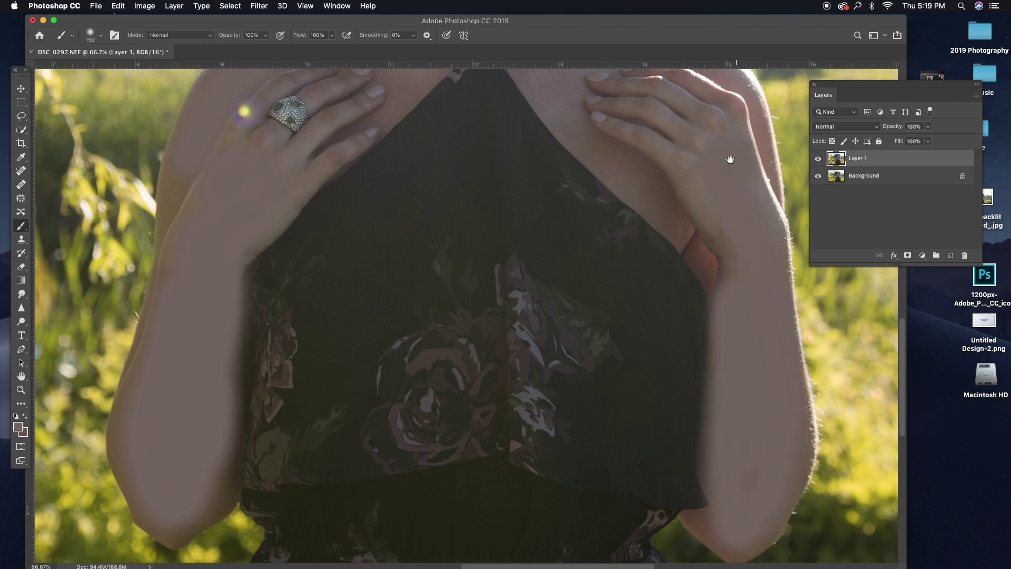
Paint the skin tone over the image-right chest and shoulder, reducing the brush to 90 px around the dress and fingers
scroll(732, 162, up, 5)
mouse_move(591, 210)
mouse_down()
mouse_move(558, 214)
mouse_move(560, 229)
mouse_move(575, 202)
mouse_move(611, 181)
mouse_up()
key(bracketleft)
key(bracketleft)
key(bracketleft)
drag(582, 275, 665, 350)
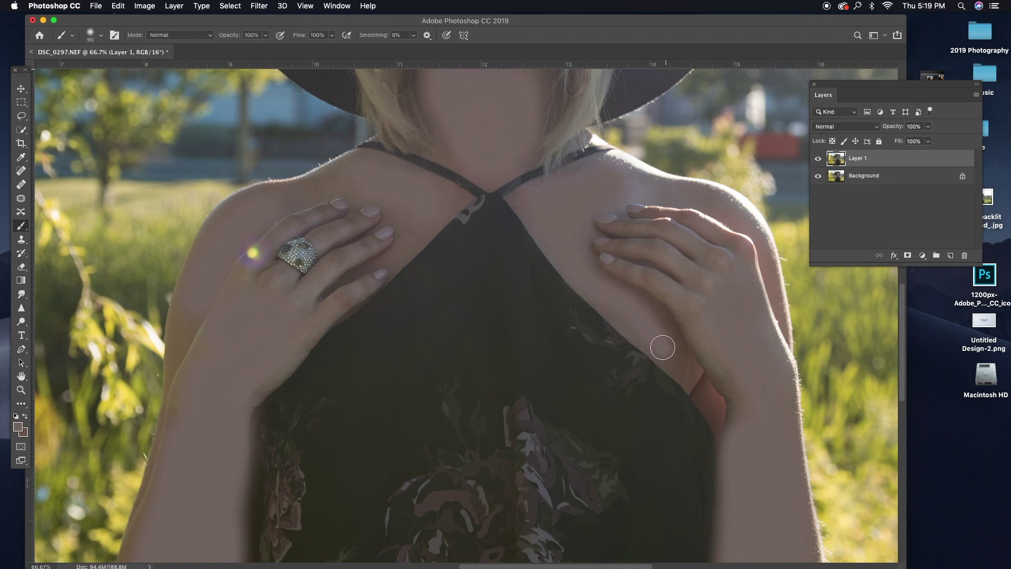
drag(621, 182, 724, 208)
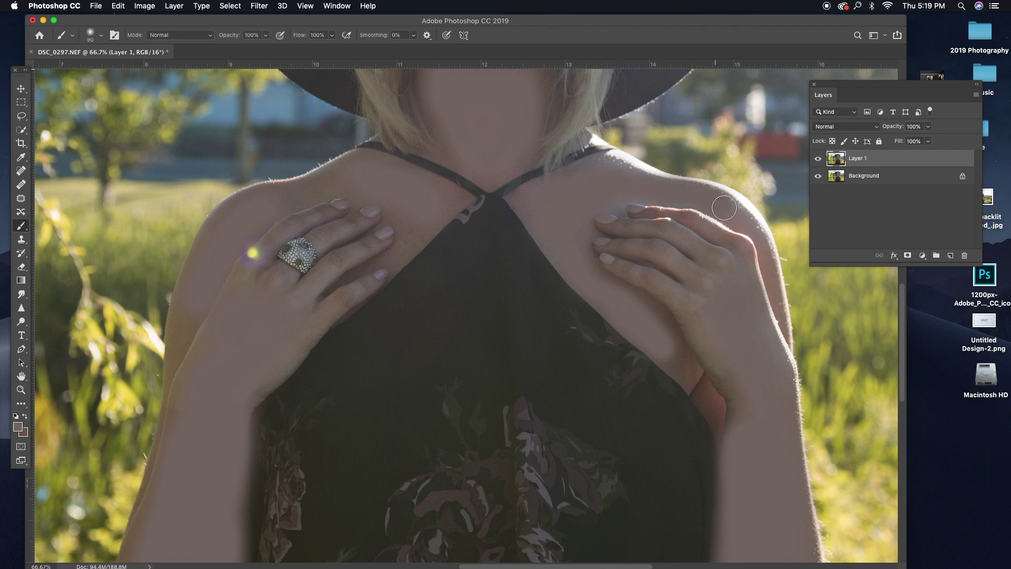
Lower the painted skin layer's opacity to 8%
key(super+minus)
key(super+minus)
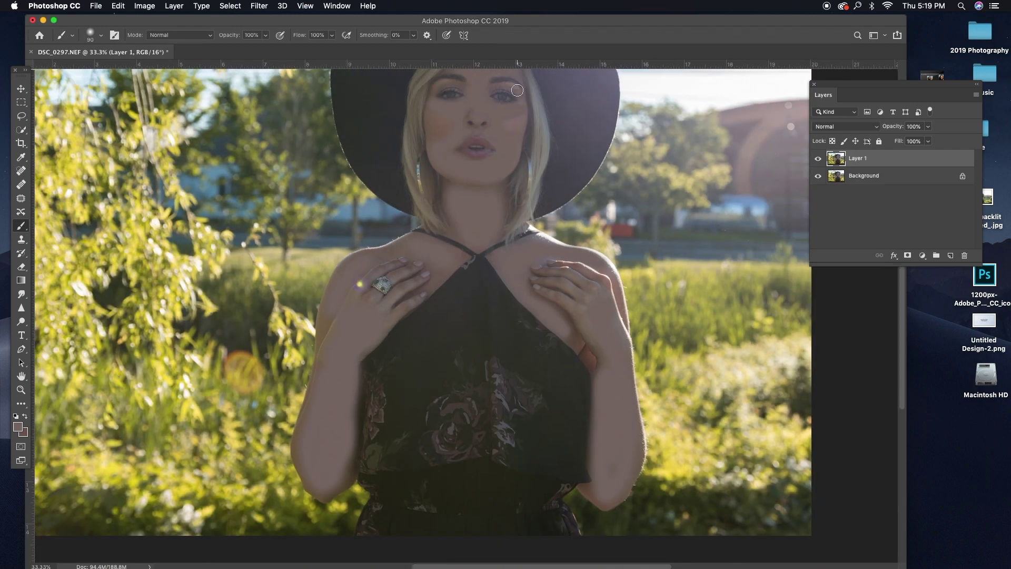
key(super+minus)
key(super+equal)
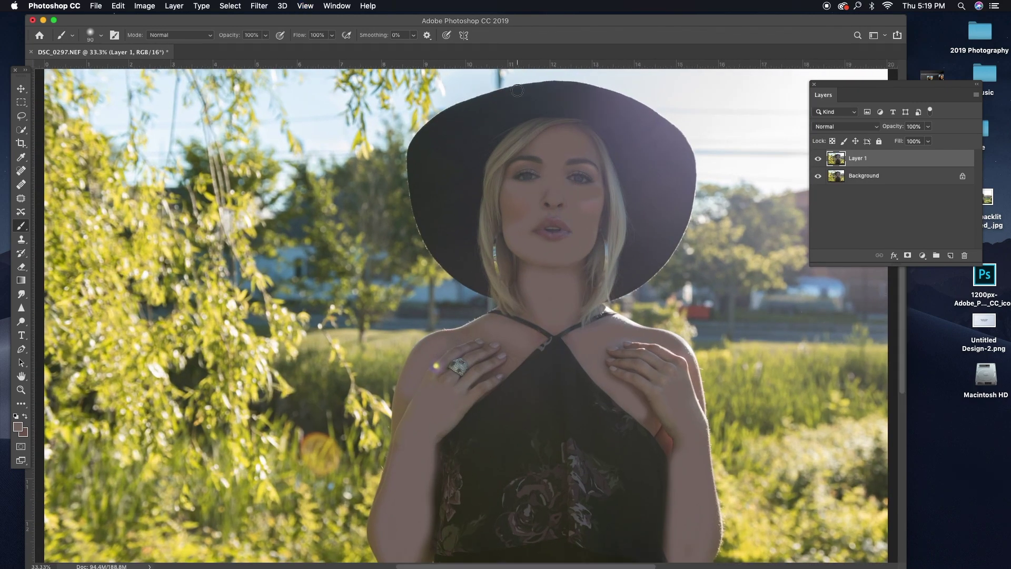
click(927, 128)
drag(902, 141, 887, 144)
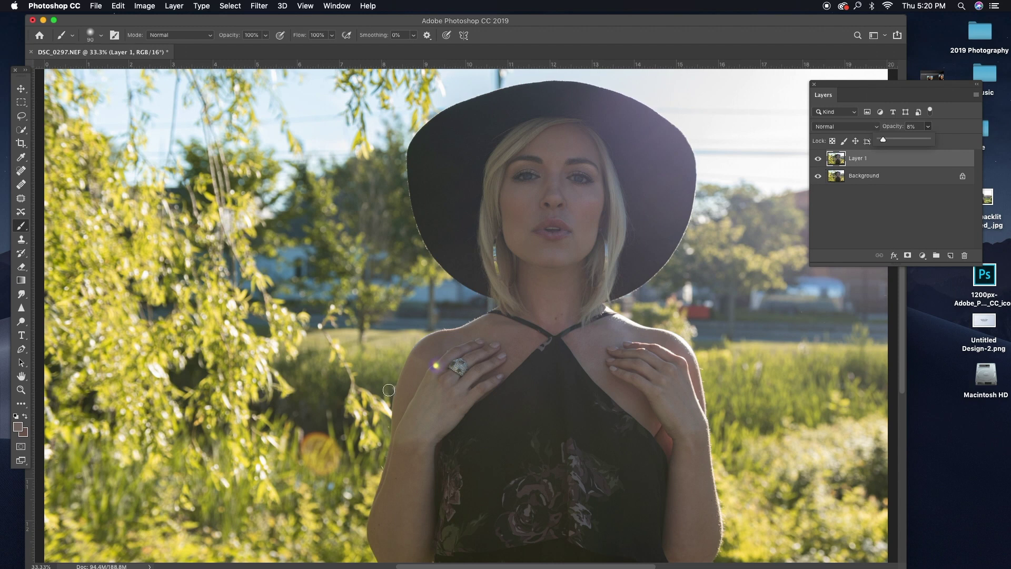
Toggle the painted layer's visibility repeatedly to compare the skin before and after, and look over the portrait
click(819, 160)
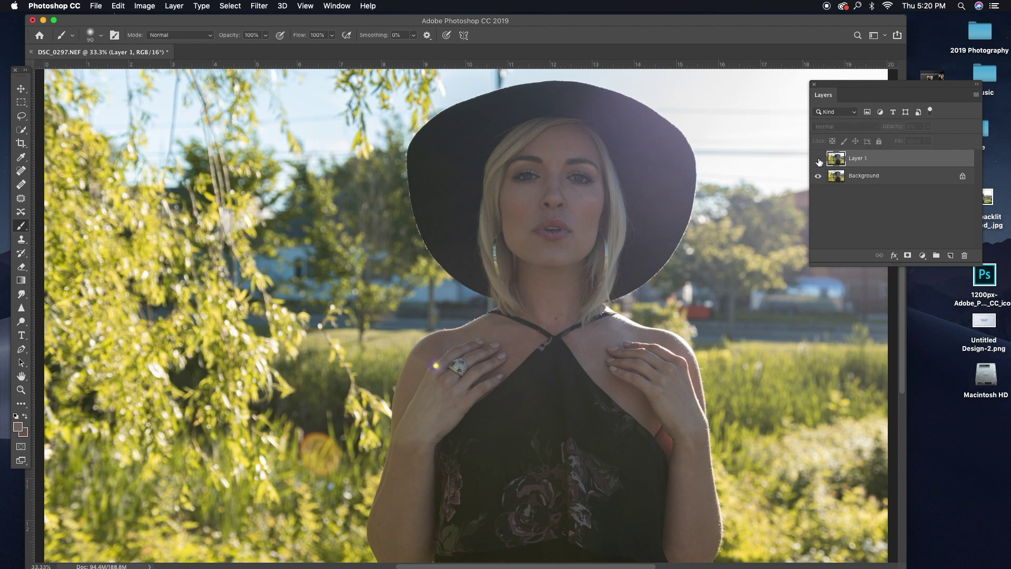
click(819, 160)
click(818, 160)
click(818, 159)
click(821, 159)
click(820, 160)
click(819, 160)
click(819, 159)
scroll(529, 350, down, 5)
scroll(537, 323, up, 5)
scroll(519, 384, right, 2)
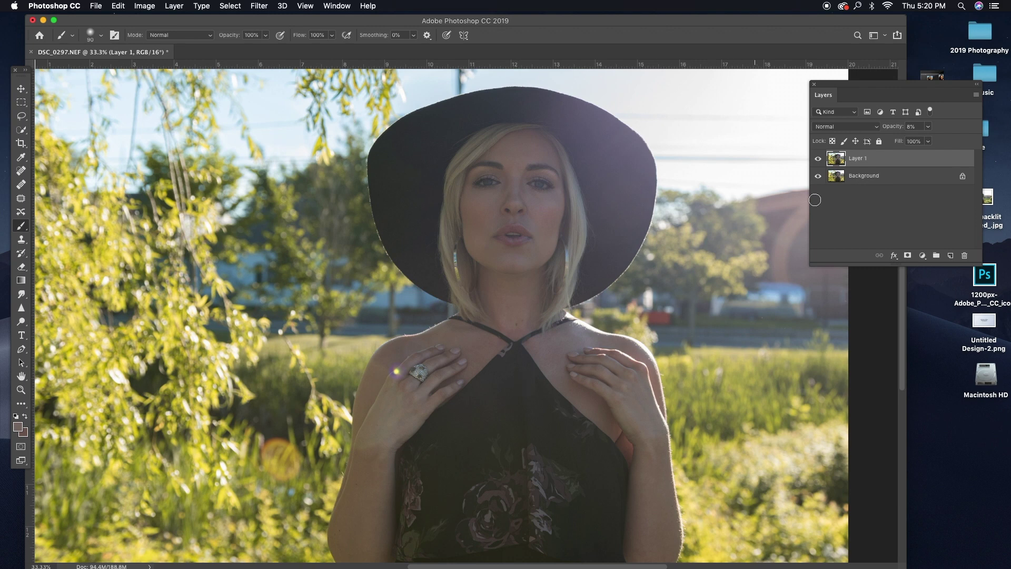
Merge the painted skin layer into the background and duplicate the result as a new layer
right_click(852, 162)
click(886, 445)
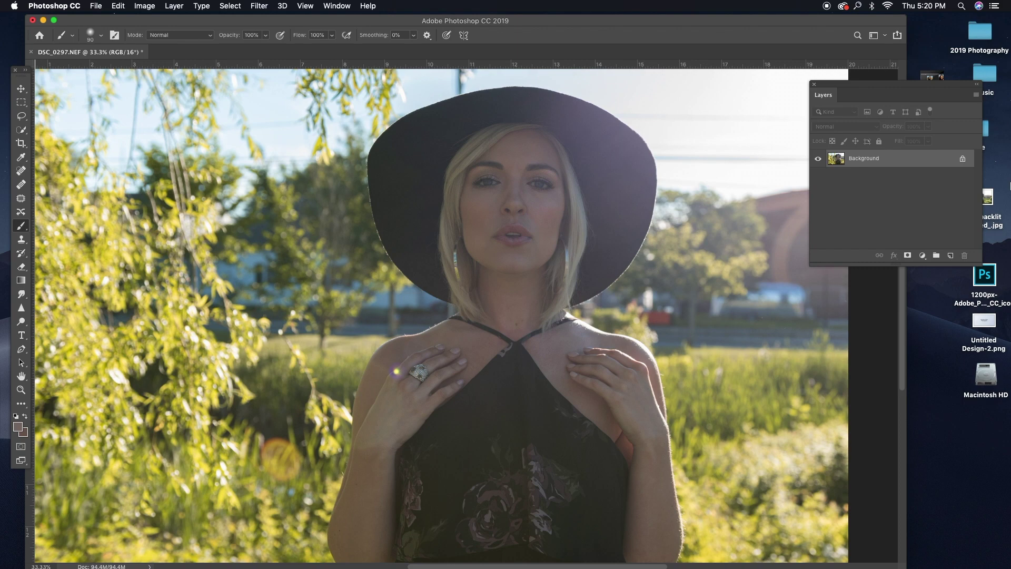
key(super+j)
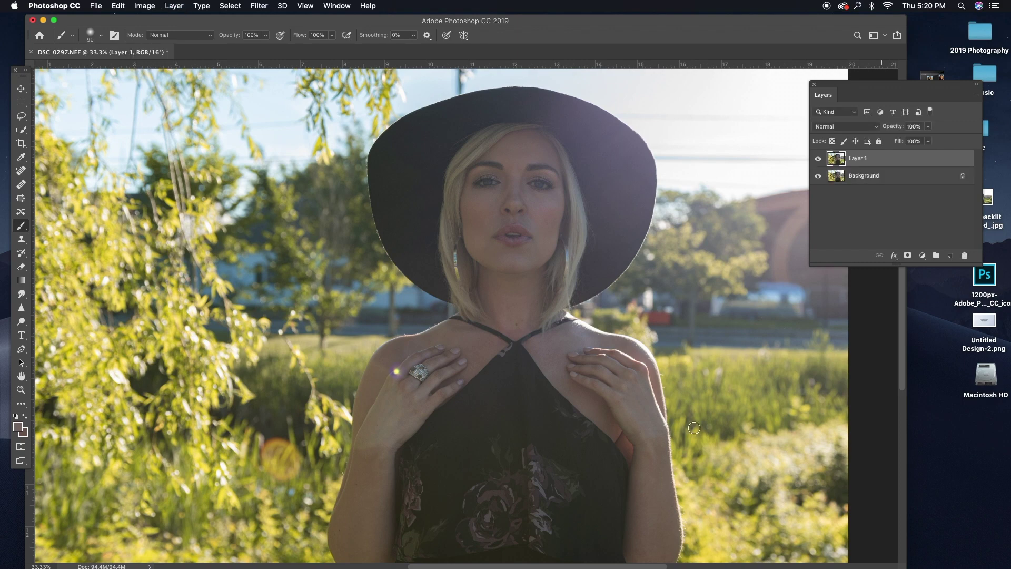
Sample the dark colour of the dress and reduce the brush to 25 px for painting the lips
drag(555, 402, 534, 382)
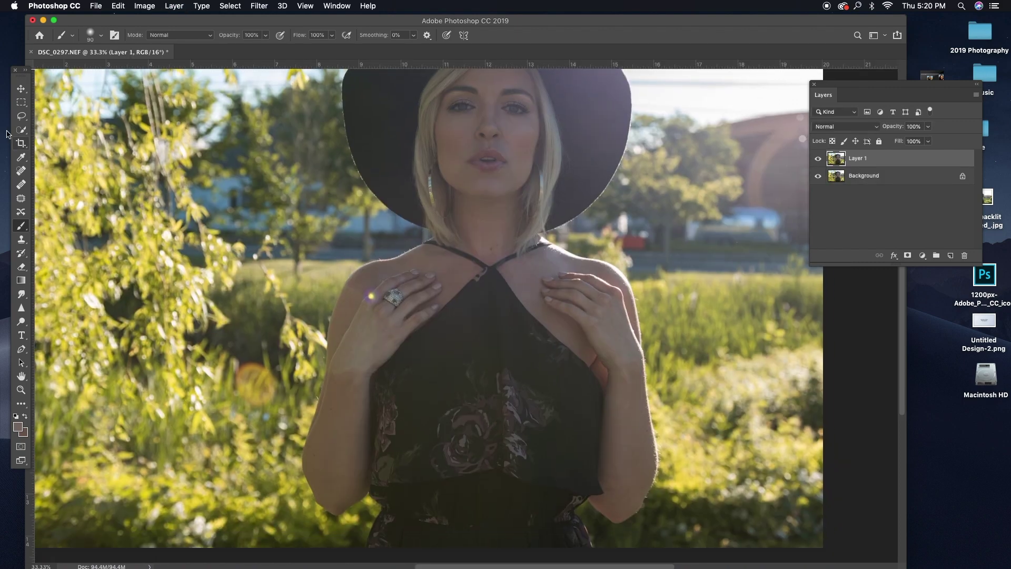
click(22, 157)
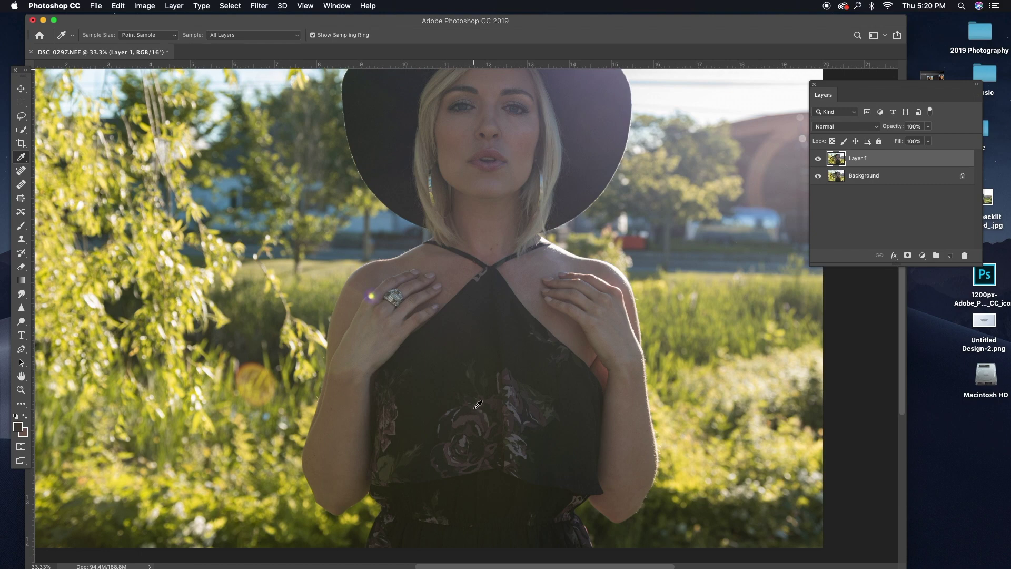
drag(465, 334, 413, 556)
scroll(437, 296, up, 3)
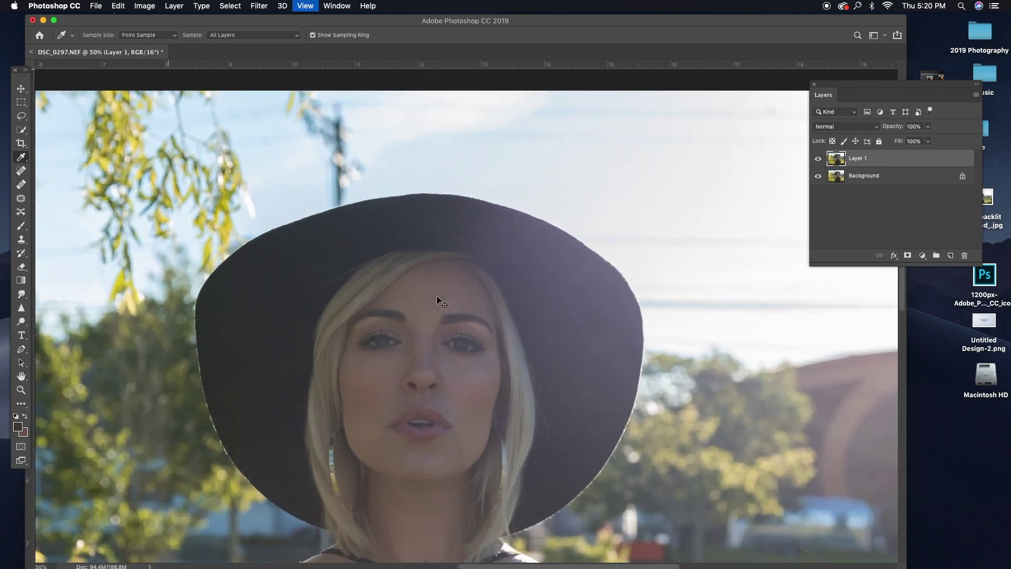
drag(427, 404, 408, 259)
click(21, 226)
key(bracketleft)
key(bracketleft)
key(bracketleft)
key(bracketleft)
key(bracketleft)
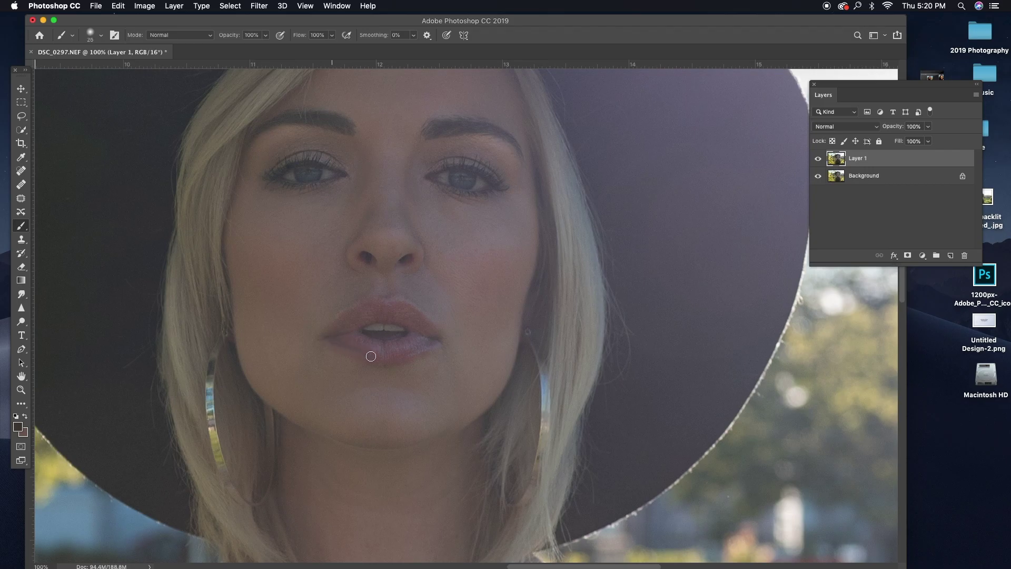
Outline and fill both lips on the duplicate layer with the sampled dark dress colour
shift+click(432, 344)
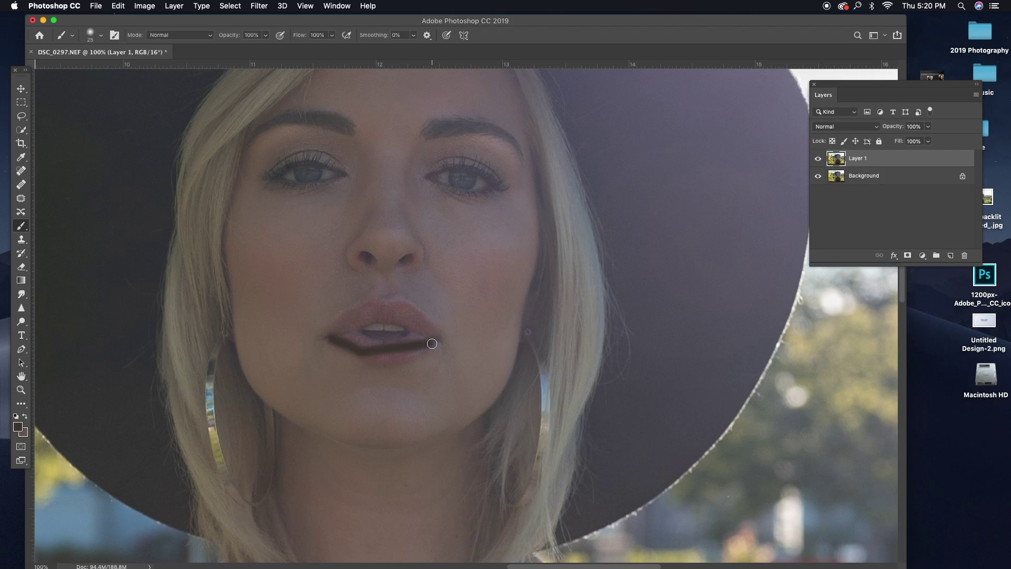
mouse_move(433, 344)
mouse_down()
mouse_move(378, 357)
mouse_move(332, 332)
mouse_move(374, 302)
mouse_move(404, 306)
mouse_move(434, 343)
mouse_up()
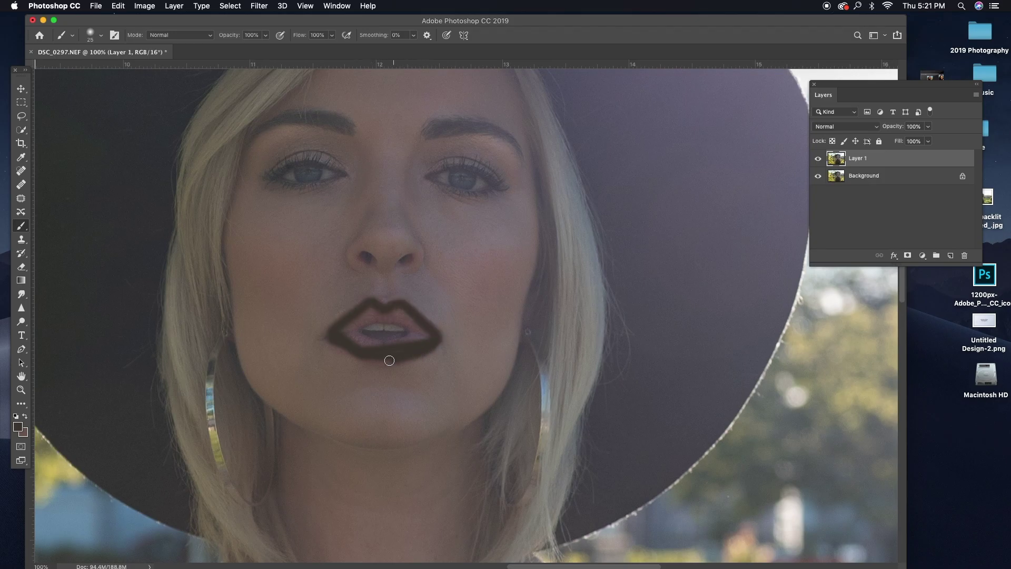
drag(343, 334, 421, 340)
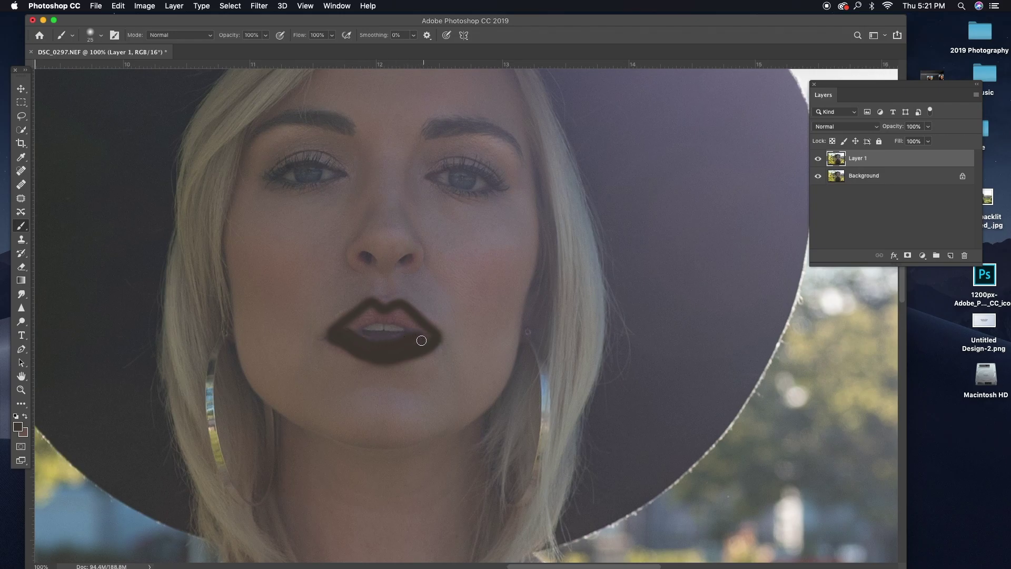
drag(350, 328, 366, 313)
drag(398, 311, 417, 324)
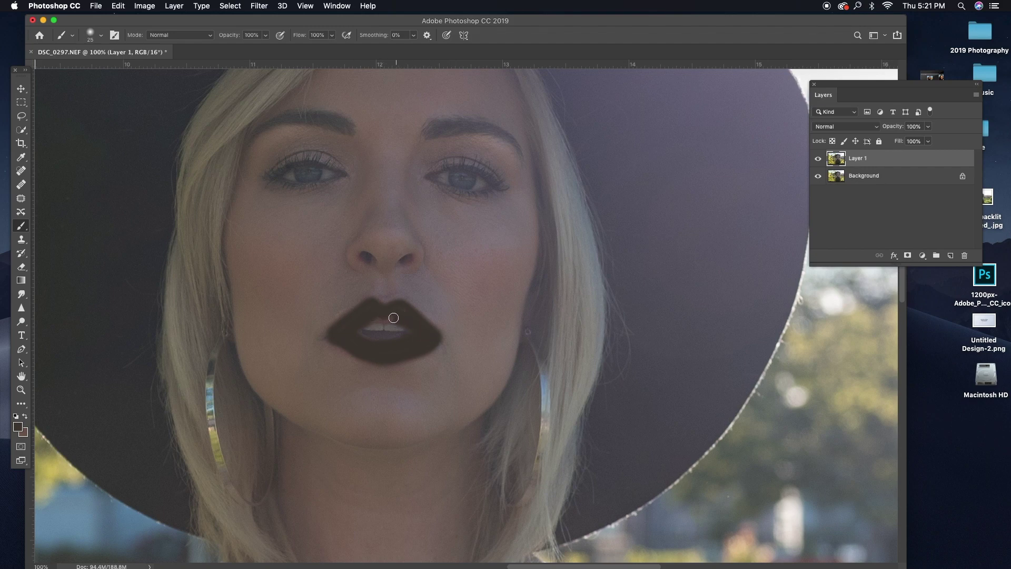
Lower the opacity of the dark lip layer to 9%
key(super+minus)
key(super+minus)
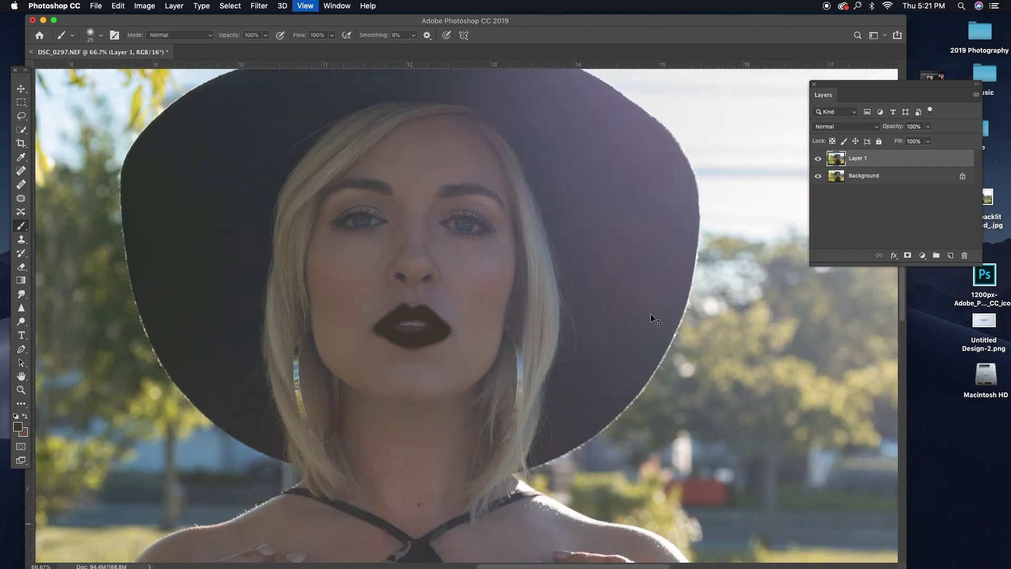
click(927, 127)
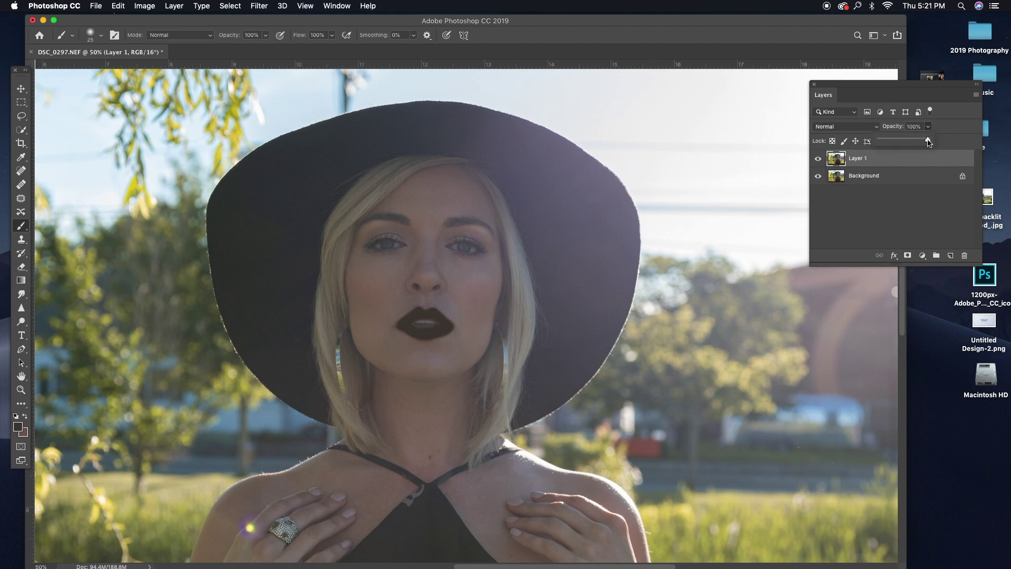
drag(890, 143, 886, 144)
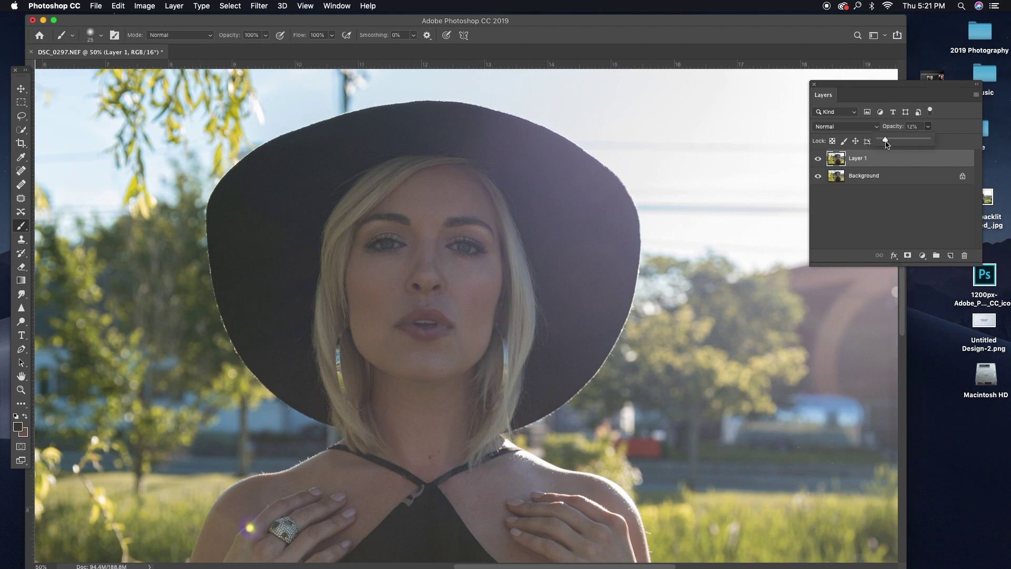
Toggle the dark lip layer's visibility repeatedly to compare the lips with and without it across the whole portrait
click(819, 159)
click(819, 159)
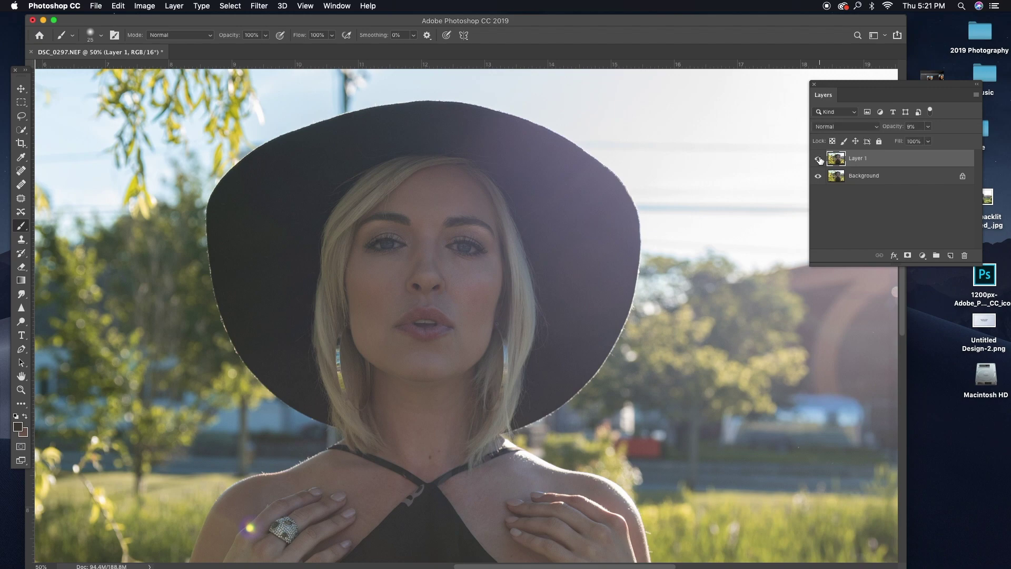
key(super+minus)
key(super+minus)
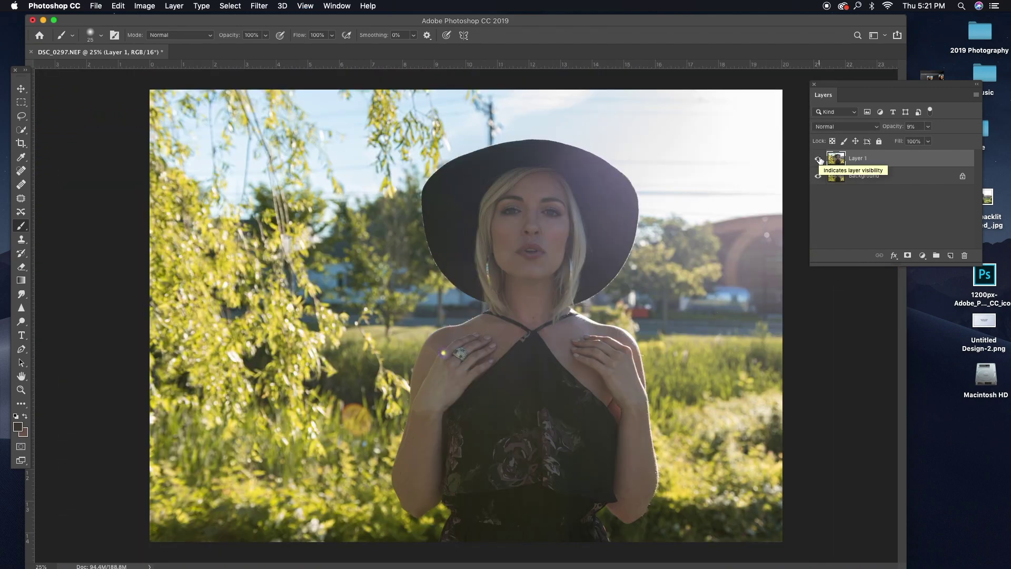
click(819, 159)
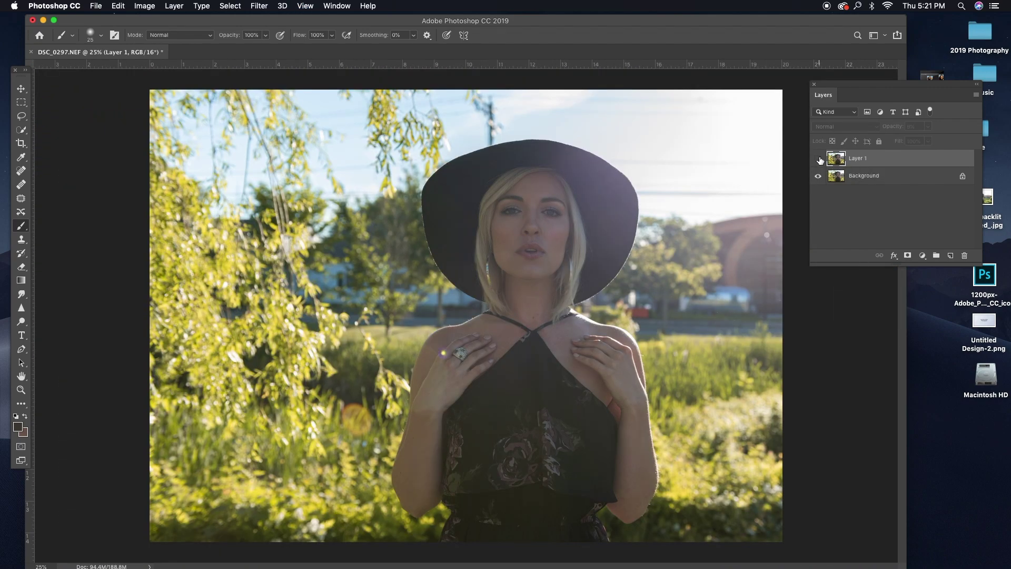
click(819, 159)
click(819, 159)
click(819, 159)
click(819, 159)
click(819, 159)
click(819, 159)
click(819, 159)
click(819, 159)
click(818, 159)
Delete the dark lip layer and duplicate the background as a fresh layer
right_click(854, 161)
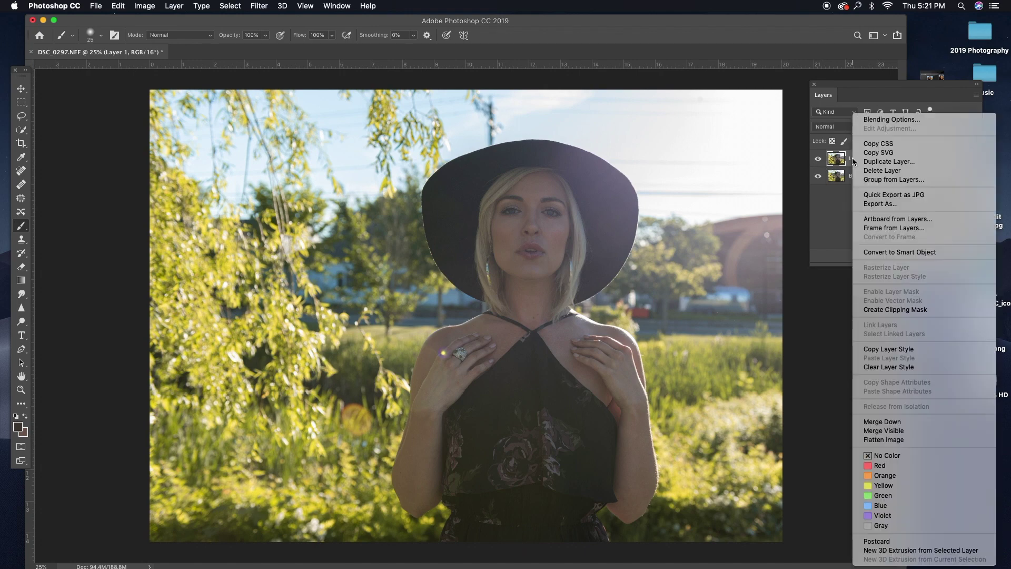
click(879, 170)
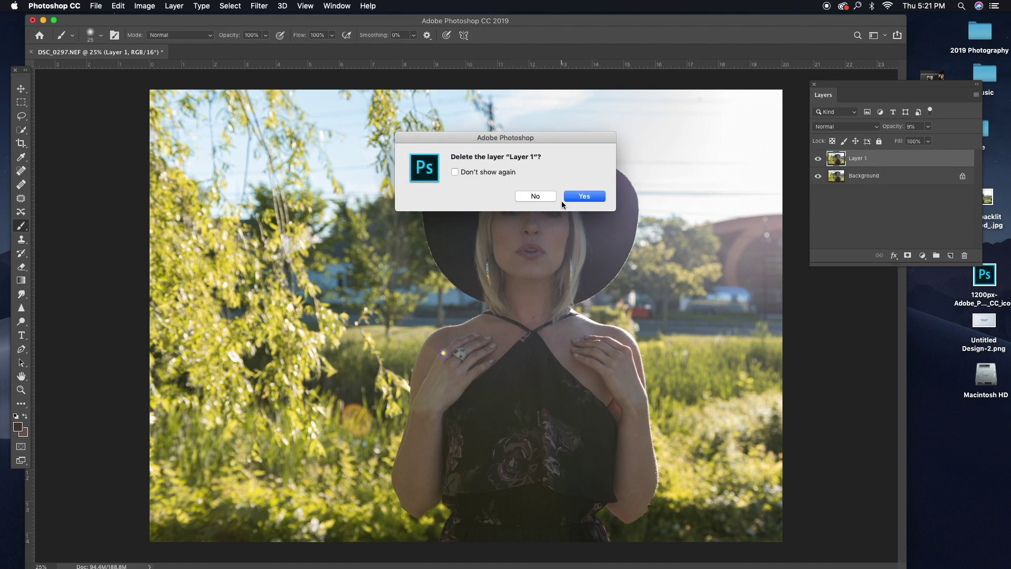
click(567, 198)
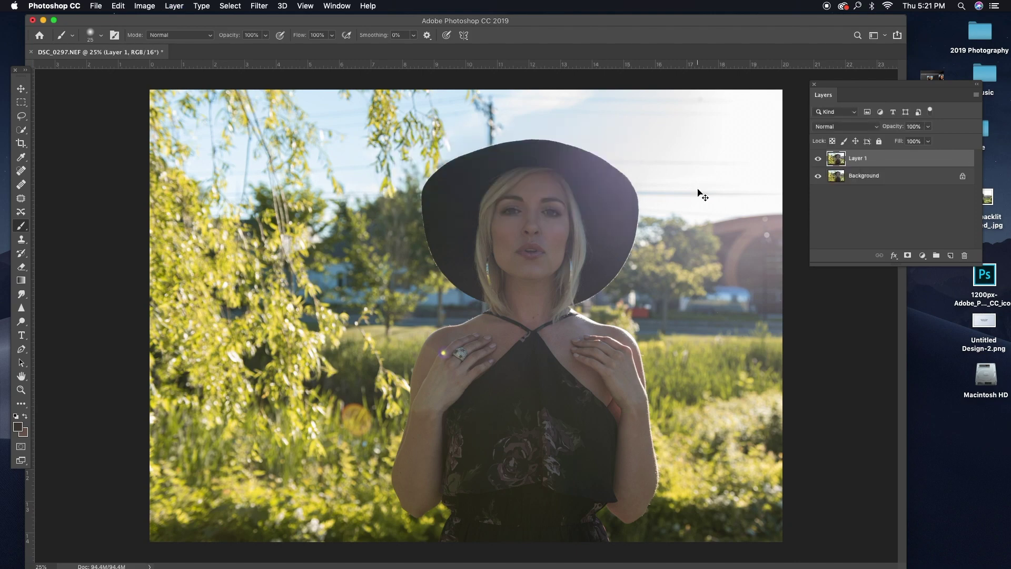
Sample a reddish tone from the lower lip and paint it over both lips with the 25 px brush
key(super+equal)
key(super+equal)
key(super+equal)
scroll(698, 189, up, 10)
scroll(698, 189, right, 8)
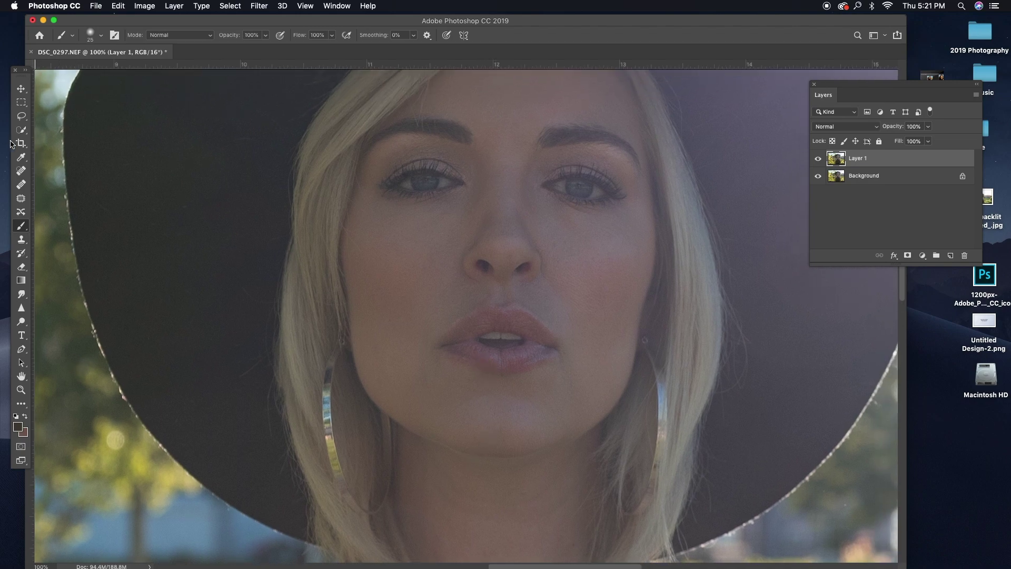
click(21, 157)
click(491, 354)
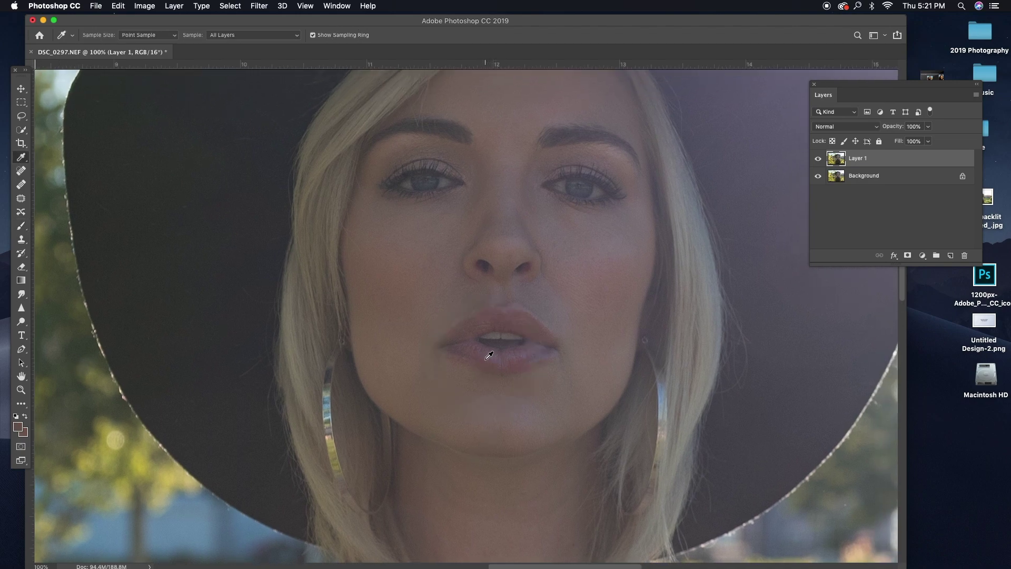
click(21, 225)
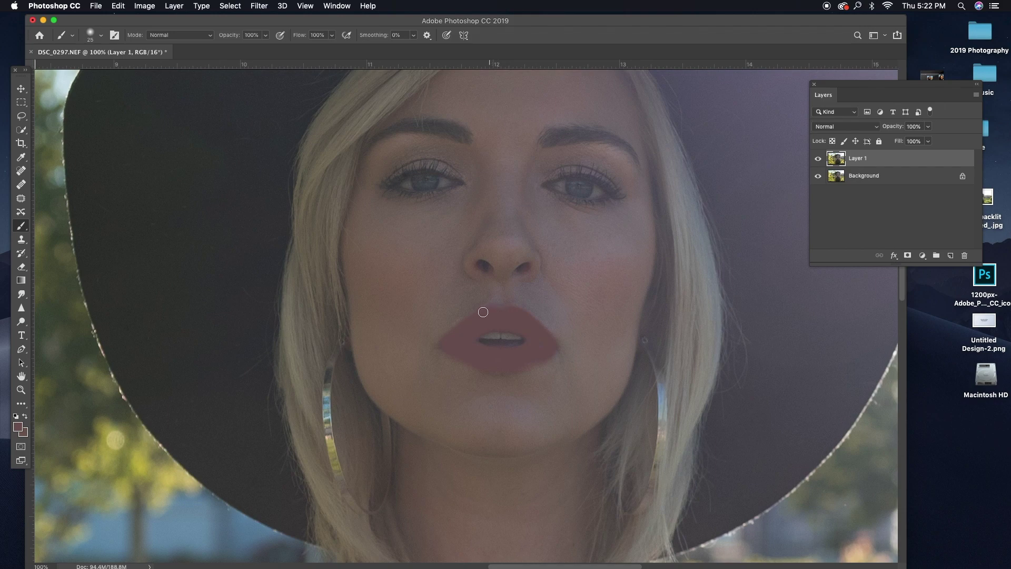
Lower the reddish lip layer's opacity to 12%
scroll(466, 328, down, 2)
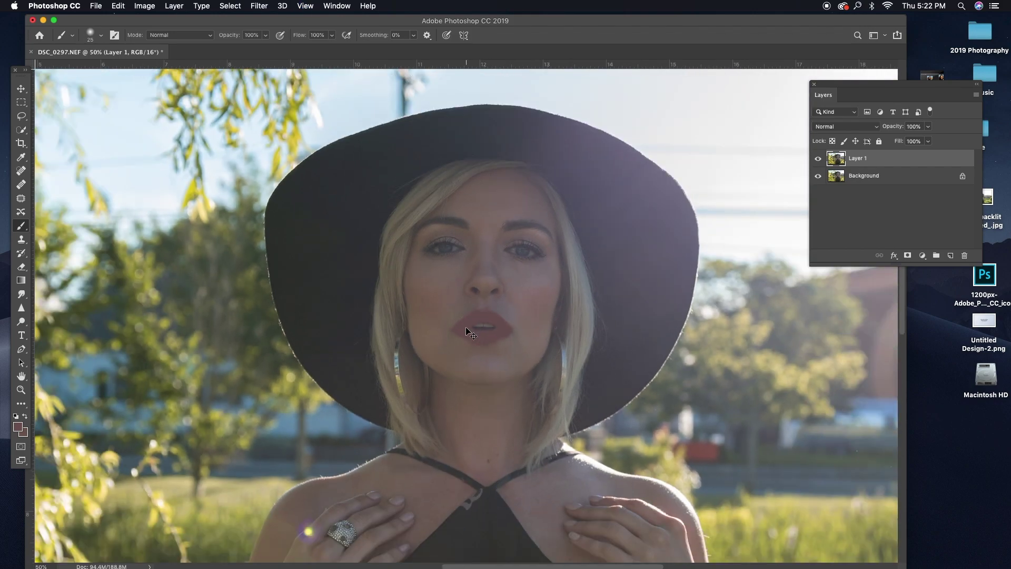
click(927, 126)
drag(930, 141, 886, 141)
Toggle the reddish lip layer's visibility to compare the lips before and after
key(super+minus)
click(819, 161)
click(819, 161)
click(819, 160)
click(818, 160)
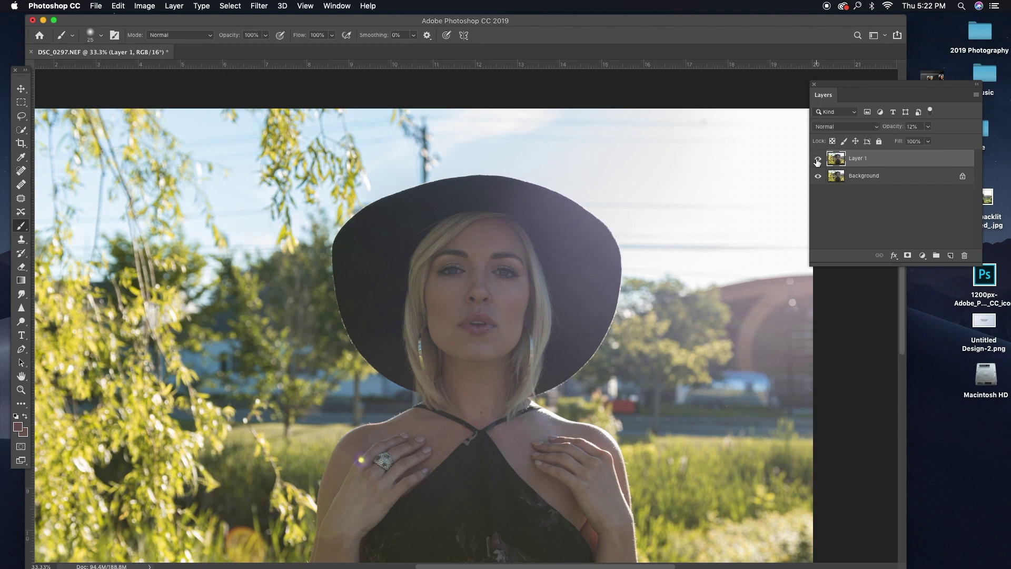
Merge the reddish lip layer down into the background
key(super+minus)
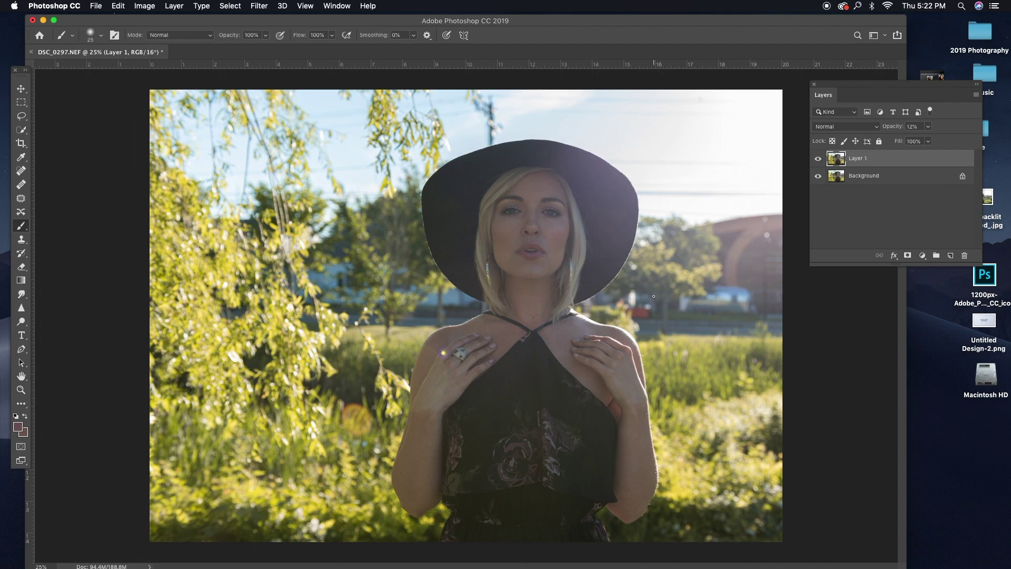
right_click(863, 160)
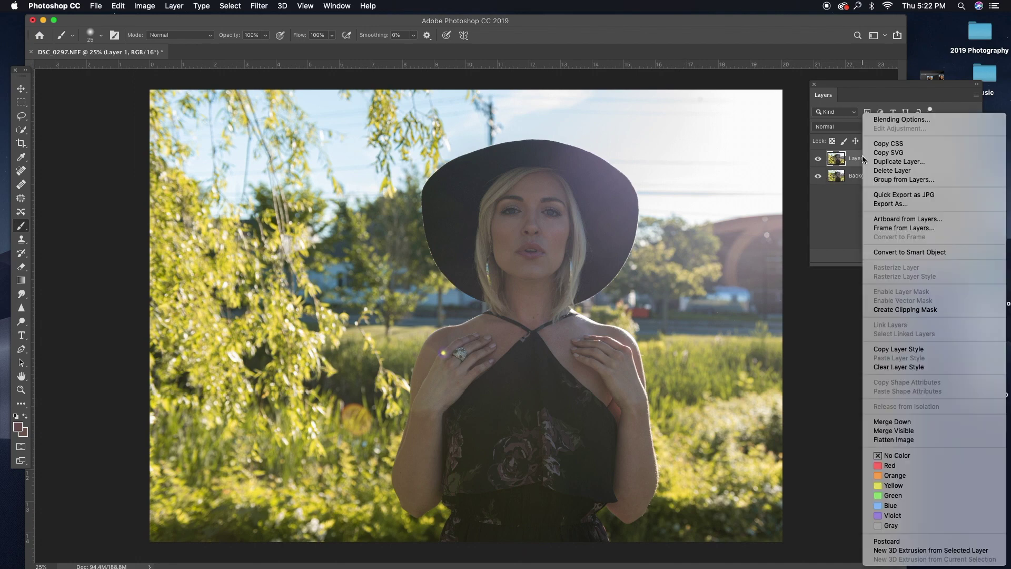
click(892, 422)
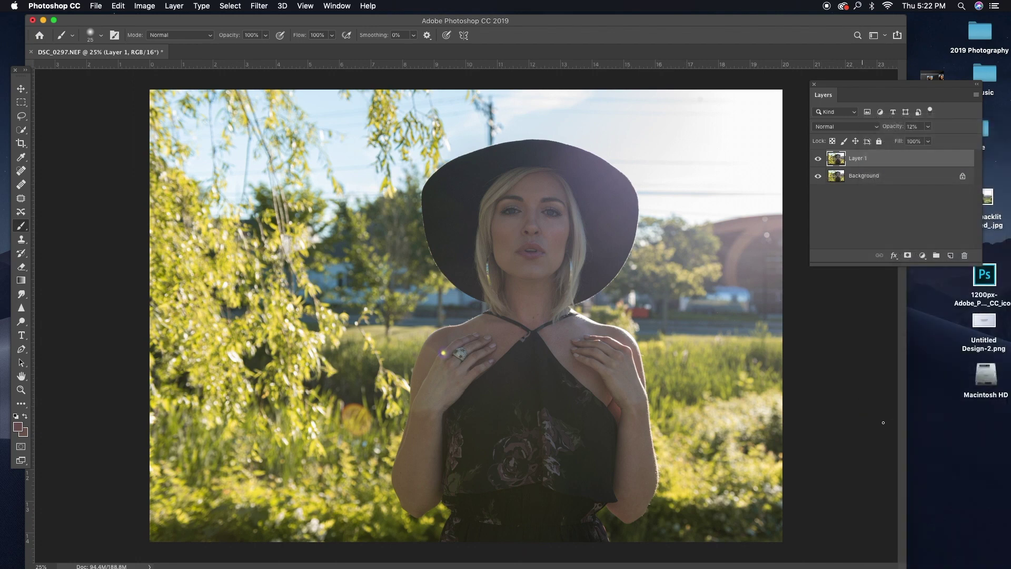
Open the Liquify filter on the merged portrait and reduce the warp brush to size 30 for the mouth
click(259, 6)
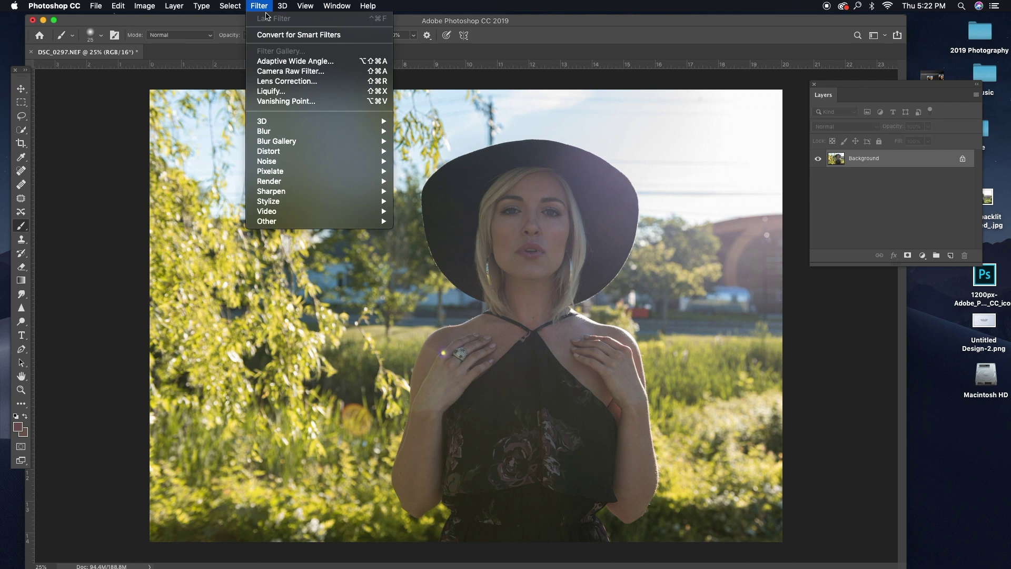
click(271, 92)
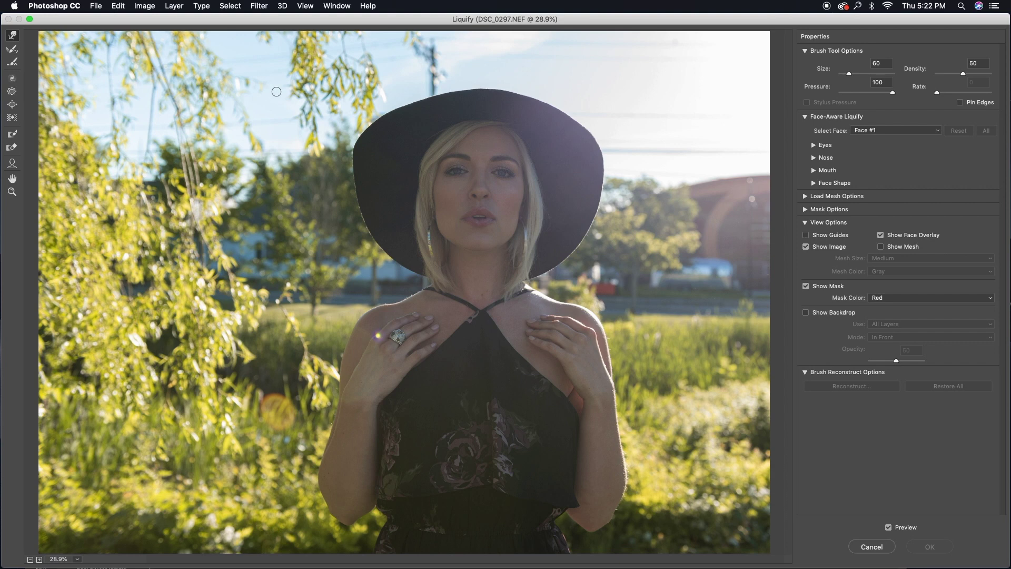
key(super+equal)
key(super+equal)
key(super+equal)
key(super+equal)
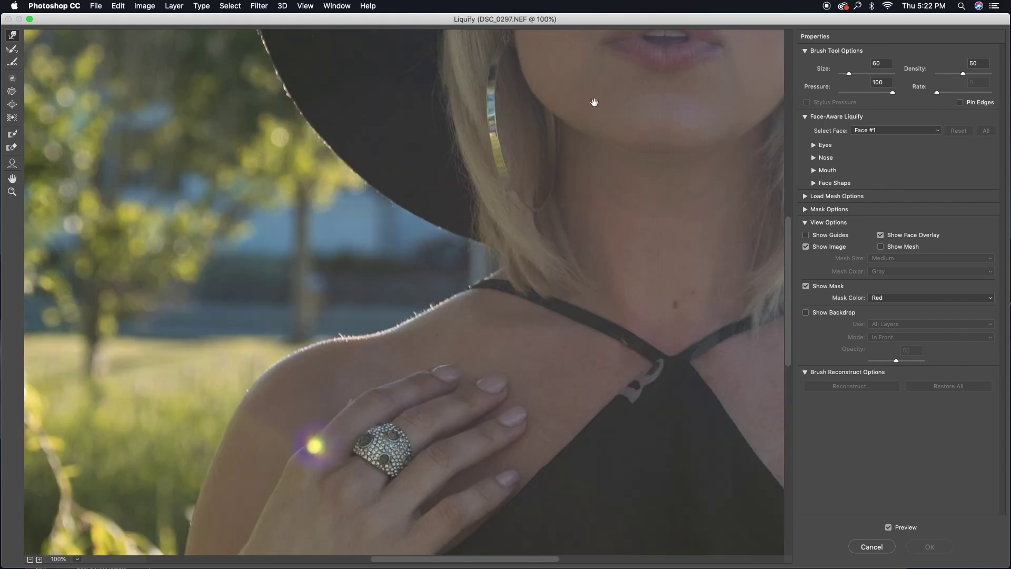
drag(595, 103, 349, 327)
key(bracketleft)
key(bracketleft)
key(bracketleft)
key(bracketleft)
key(bracketleft)
key(bracketleft)
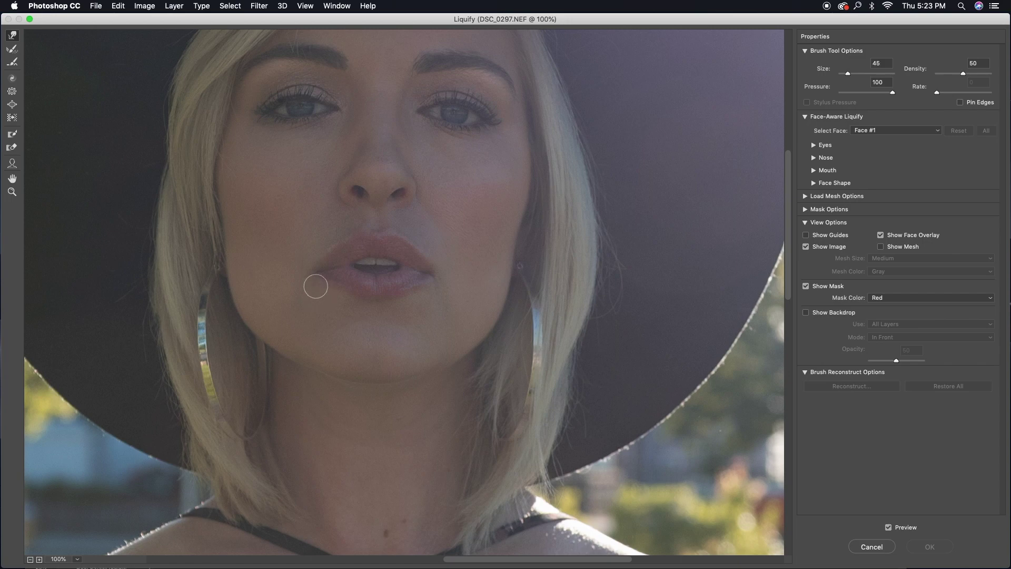
Reshape the lips with small Forward Warp strokes at the mouth corner and along the upper lip edge
drag(313, 279, 318, 284)
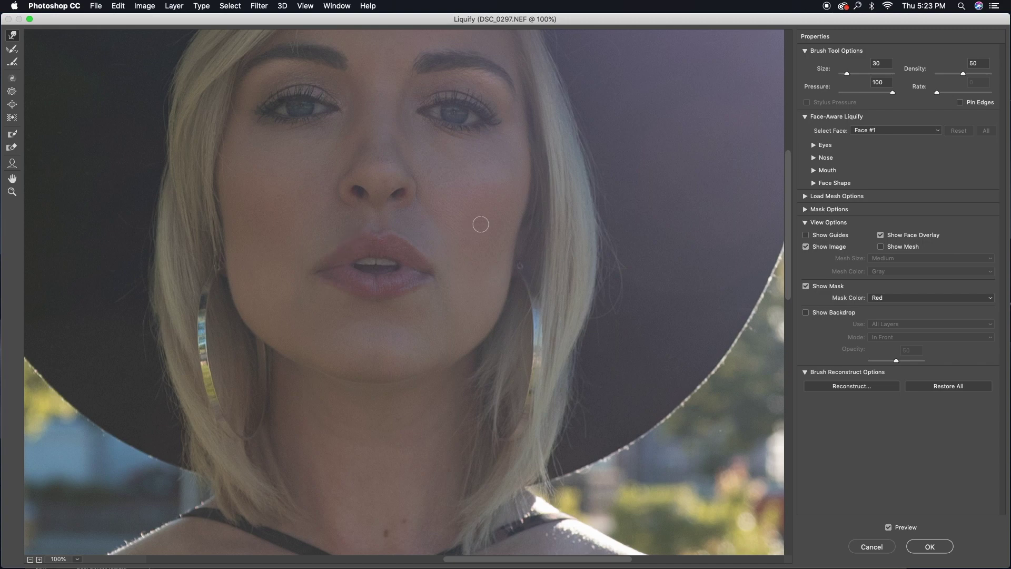
key(super+minus)
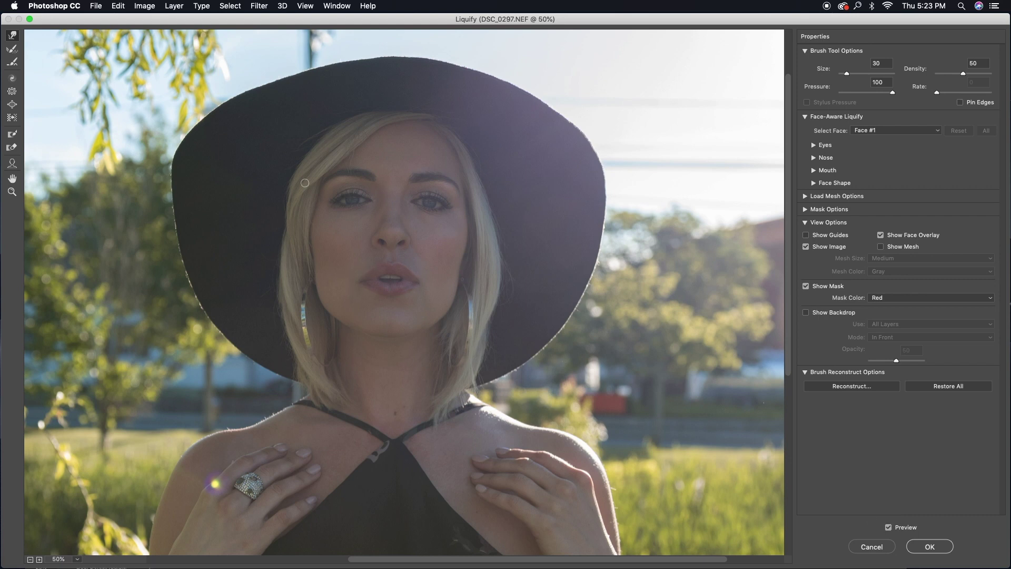
key(super+plus)
key(super+plus)
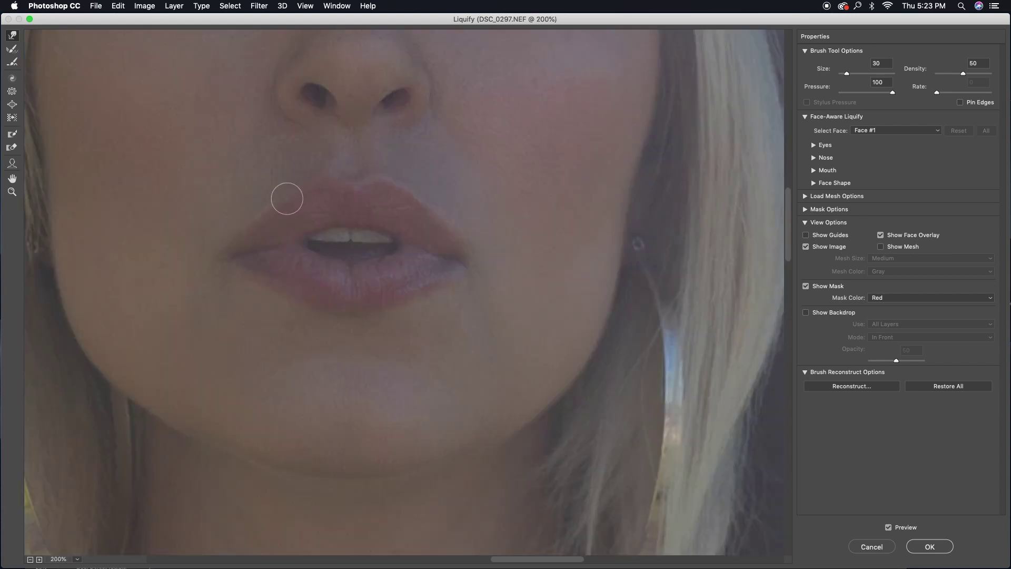
mouse_move(270, 216)
mouse_down()
mouse_move(286, 201)
mouse_move(300, 205)
mouse_up()
Toggle the Liquify preview to compare the lip shape before and after, checking both close up and at 50%
key(super+minus)
key(super+minus)
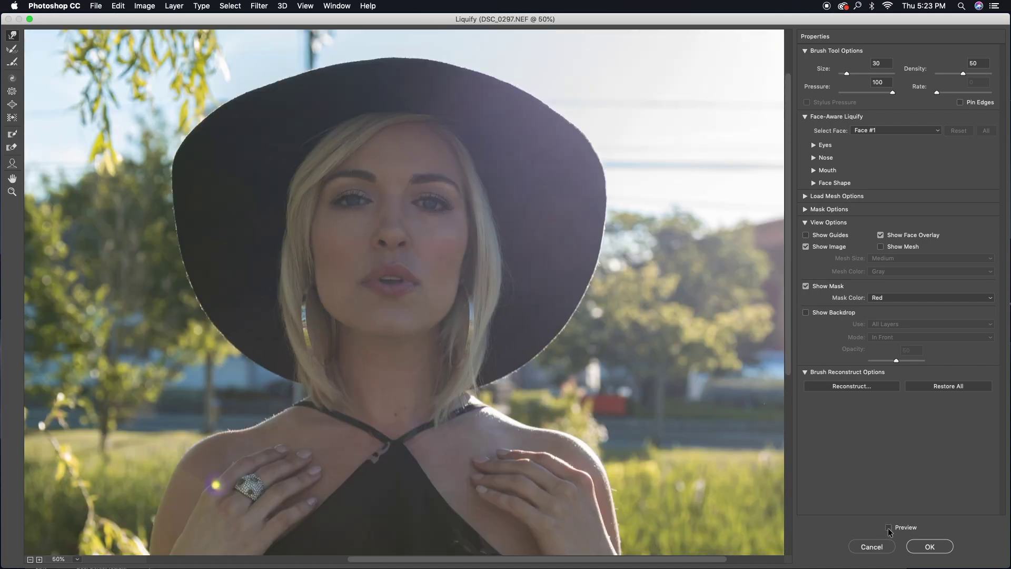
key(super+plus)
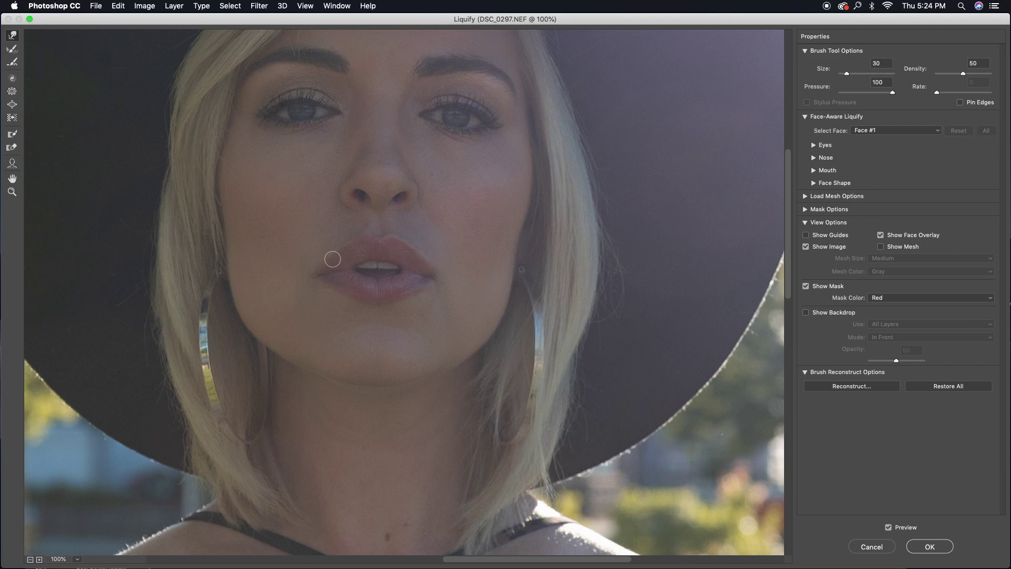
key(super+minus)
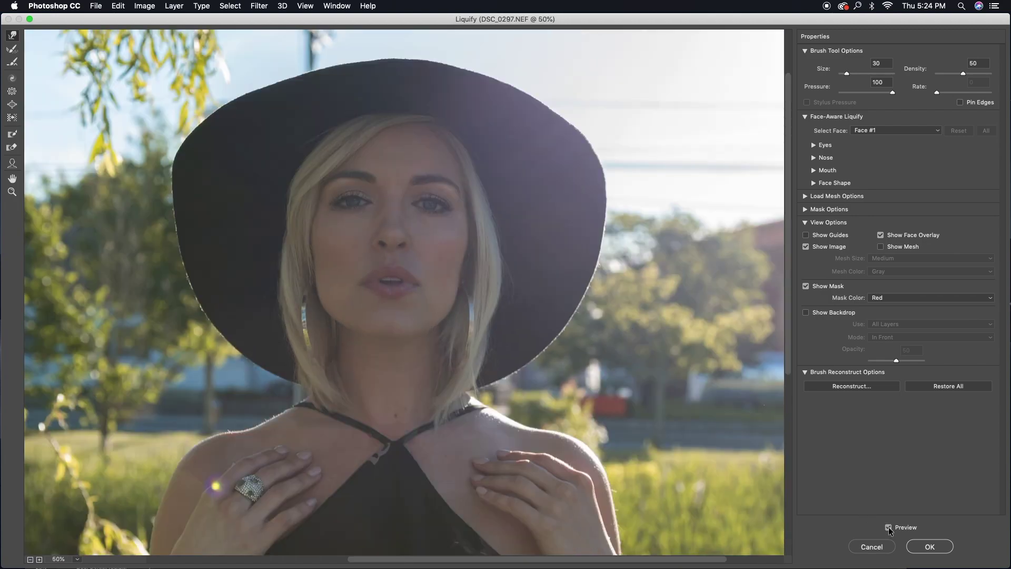
Reshape the hat brim into a rounder outline with Forward Warp strokes along its edges, using a size 700 brush
key(super+minus)
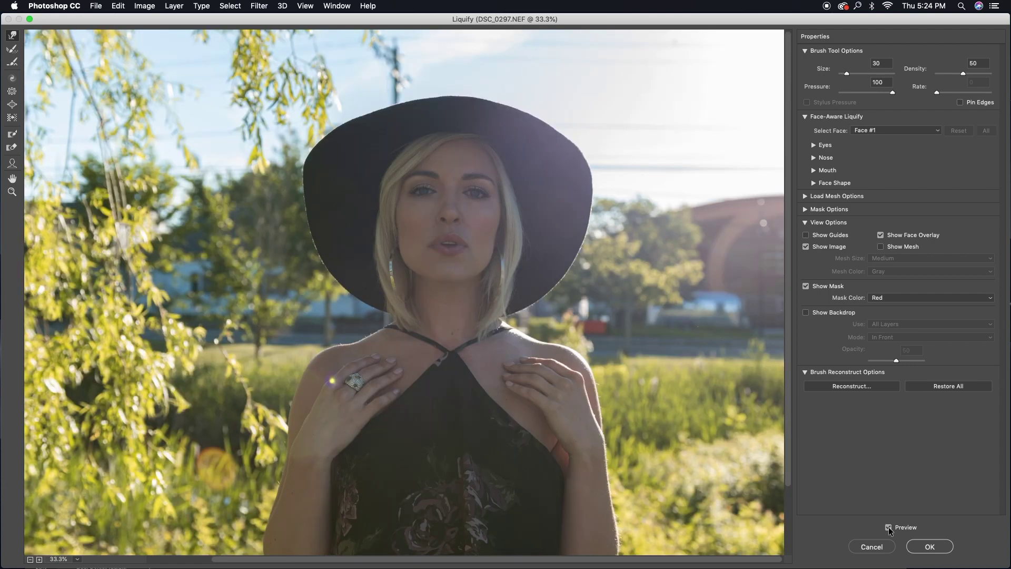
key(super+minus)
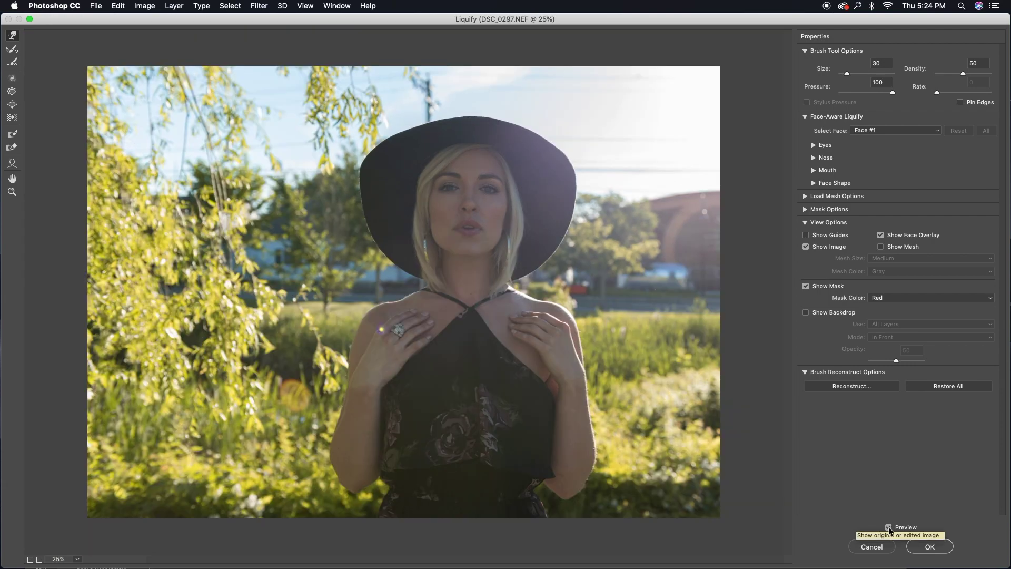
key(bracketright)
key(bracketright)
key(bracketright)
key(bracketright)
key(bracketright)
key(bracketright)
key(bracketright)
key(bracketright)
key(bracketright)
key(bracketright)
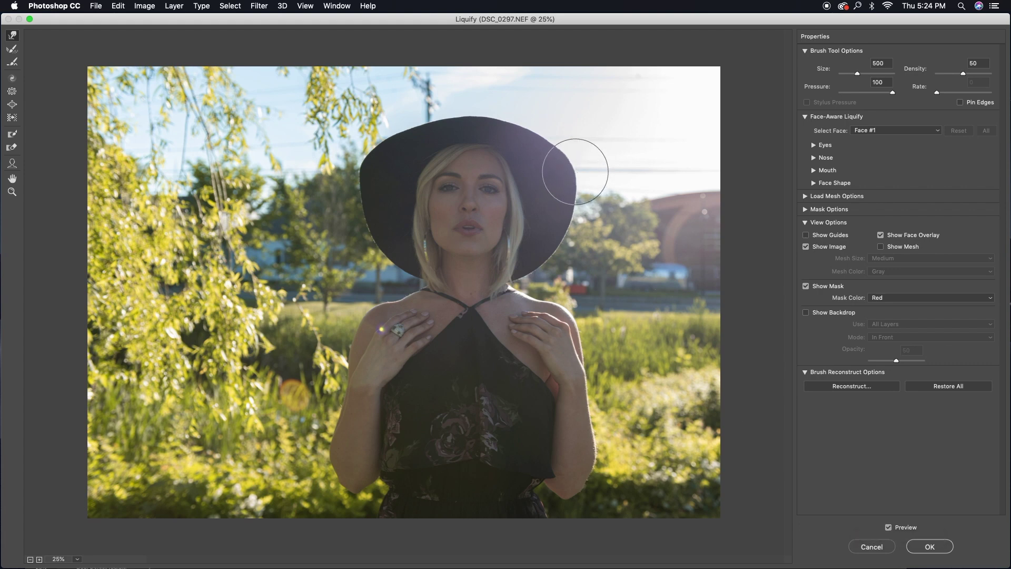
key(bracketright)
key(bracketright)
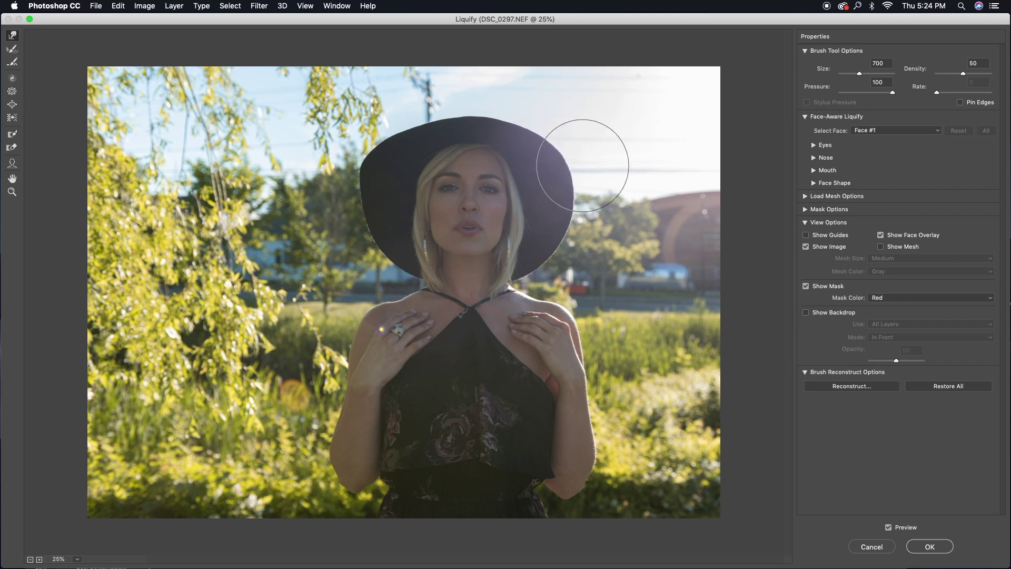
mouse_move(362, 174)
mouse_down()
mouse_move(366, 163)
mouse_move(356, 216)
mouse_move(365, 154)
mouse_move(369, 163)
mouse_up()
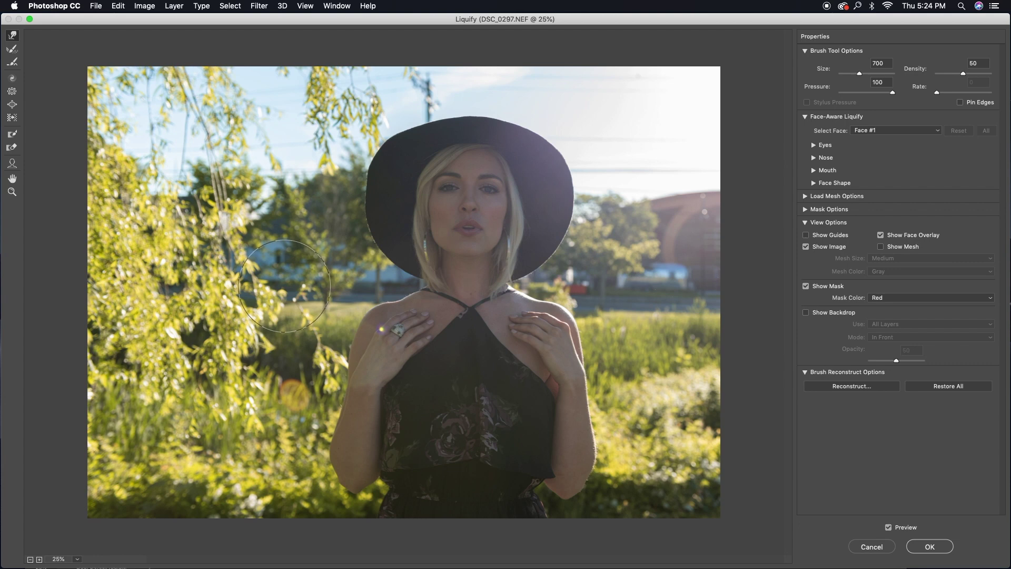
mouse_move(369, 169)
mouse_down()
mouse_move(375, 174)
mouse_move(409, 131)
mouse_move(412, 101)
mouse_move(490, 122)
mouse_move(528, 146)
mouse_up()
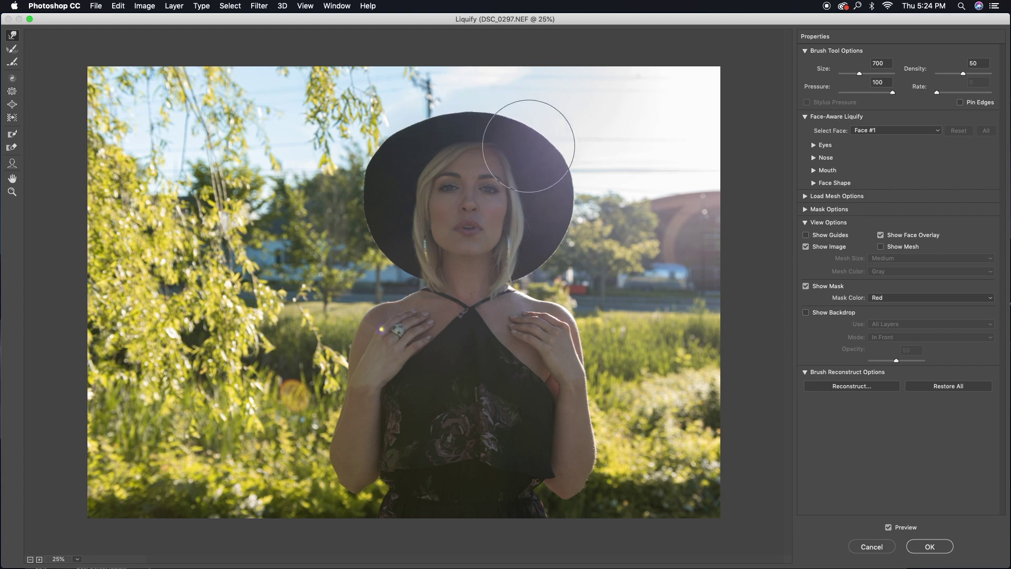
Toggle the Liquify preview repeatedly to compare the hat shape before and after warping
click(890, 527)
click(890, 528)
click(890, 528)
click(890, 528)
click(890, 528)
click(890, 528)
click(890, 528)
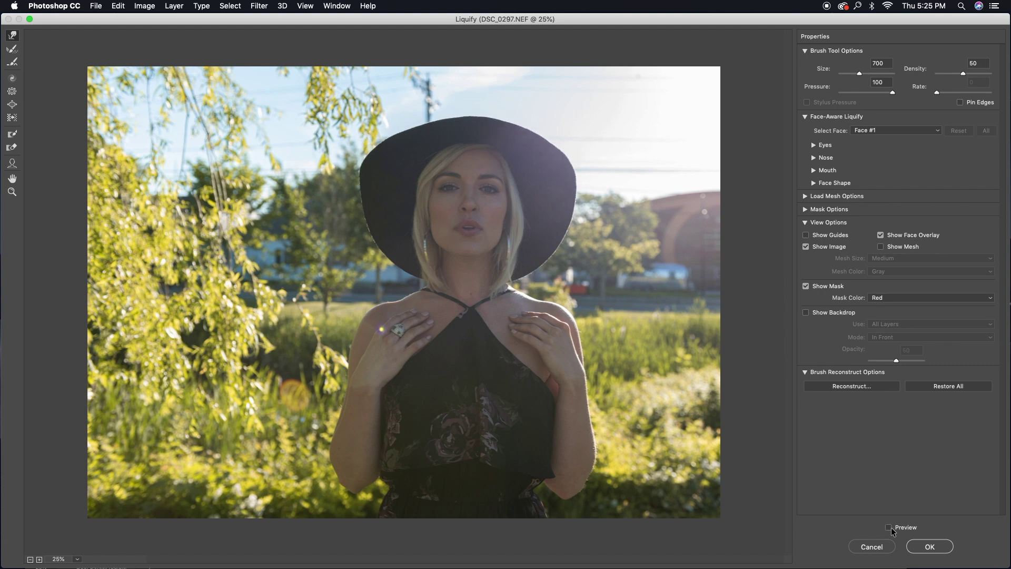
click(890, 528)
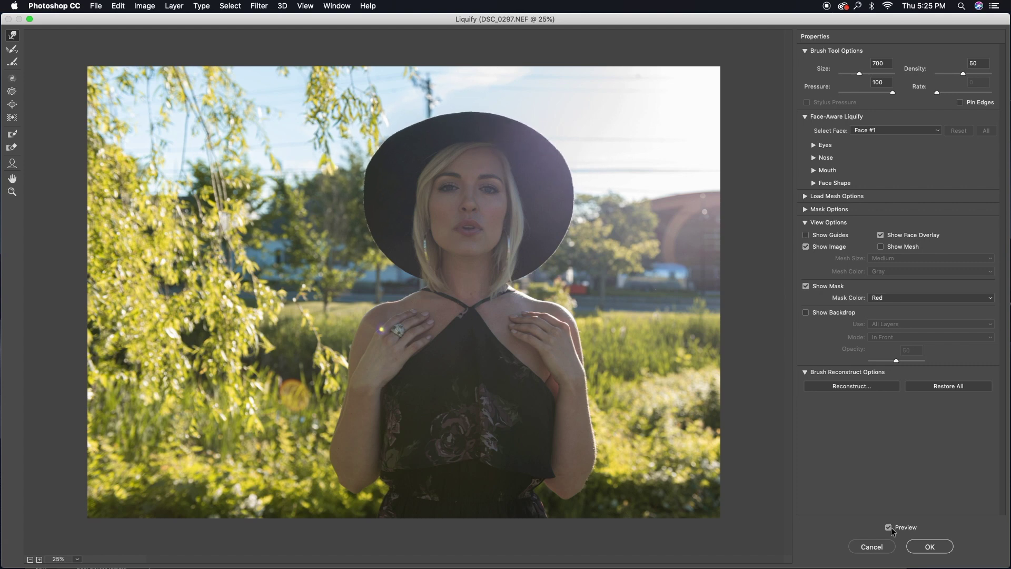
click(890, 527)
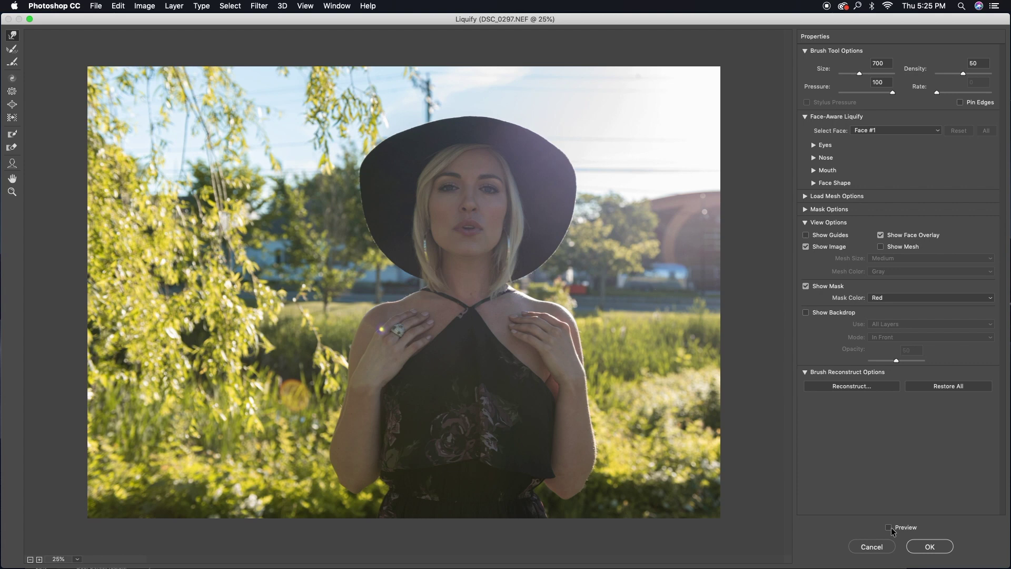
click(890, 528)
click(890, 527)
click(890, 527)
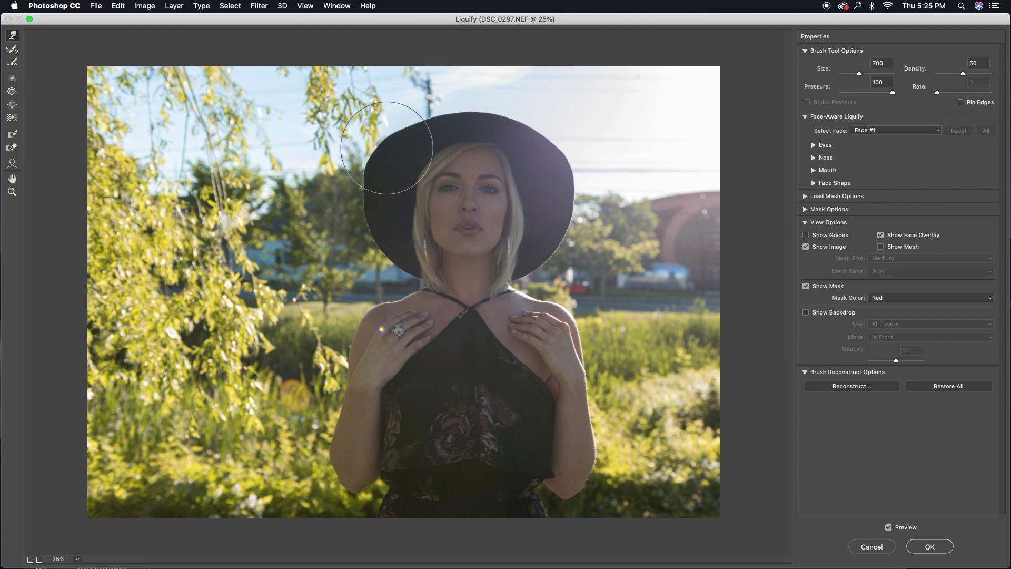
Reduce the warp brush to size 250, compare the edit with the original once more, and apply the Liquify changes
key(bracketleft)
key(bracketleft)
key(bracketleft)
key(bracketleft)
key(bracketleft)
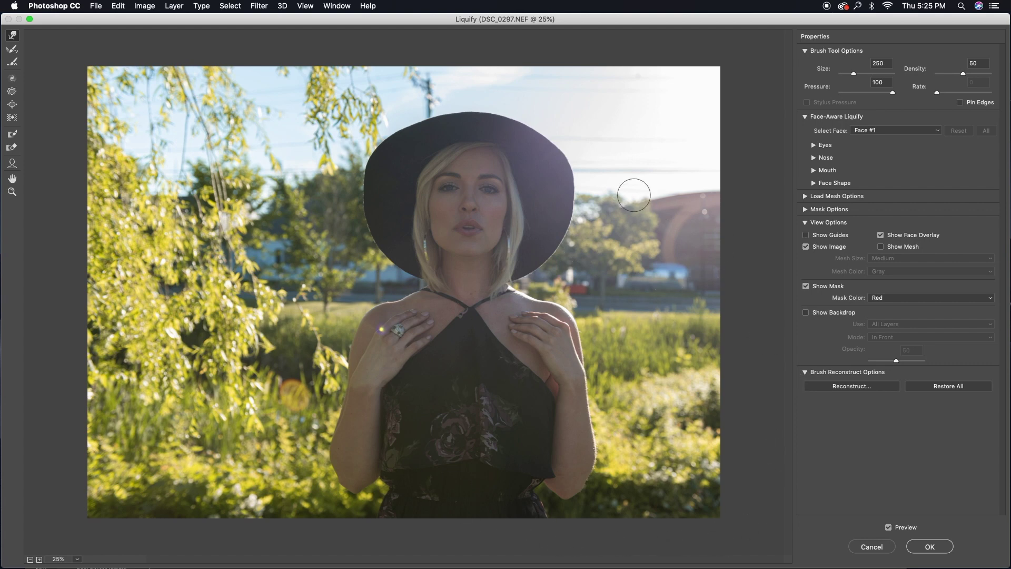
click(888, 527)
click(888, 527)
click(888, 528)
click(888, 527)
click(926, 545)
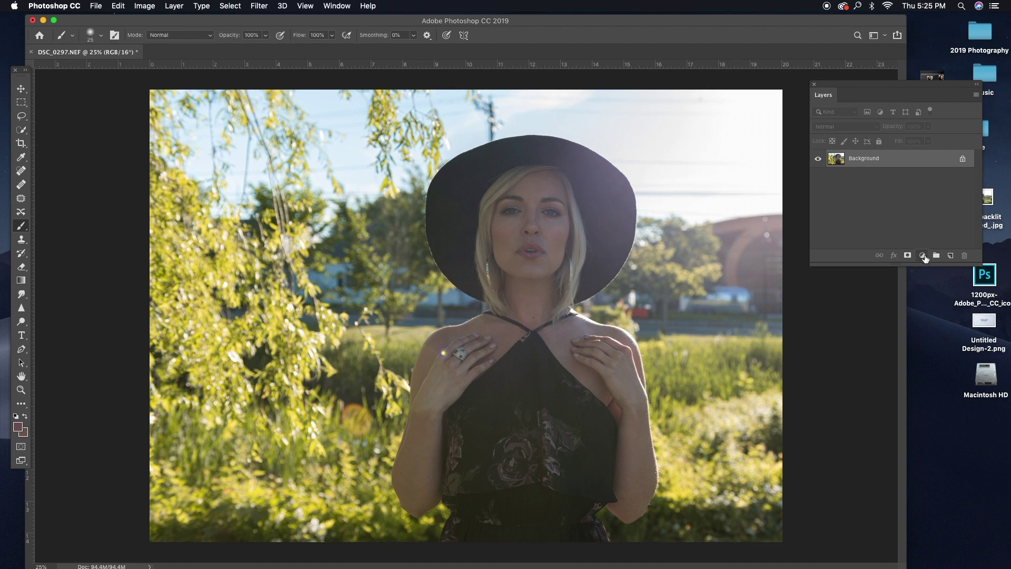
Add a Curves adjustment layer that brightens the midtones from input 120 to output 144, and invert its mask to black
click(923, 255)
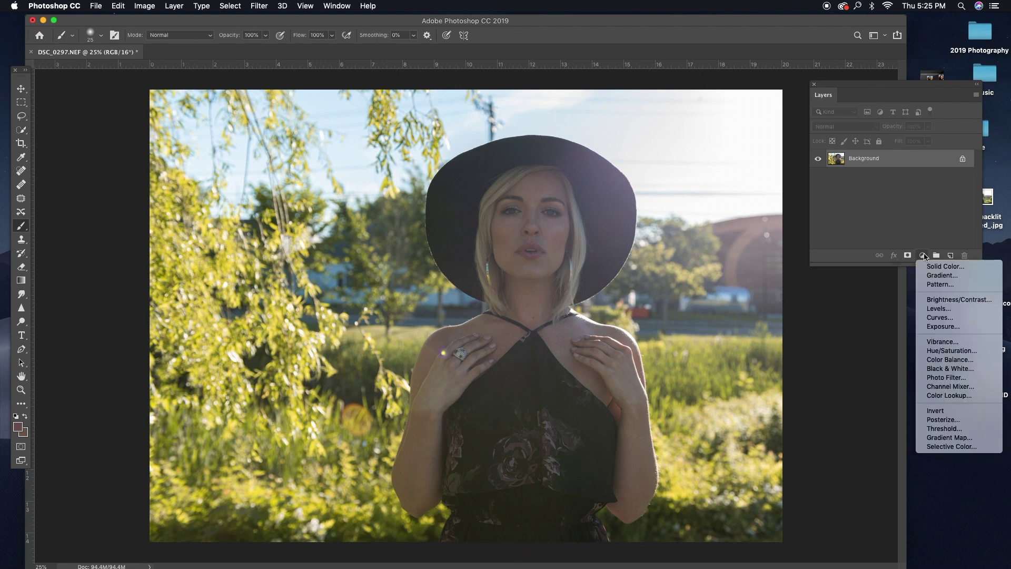
click(947, 317)
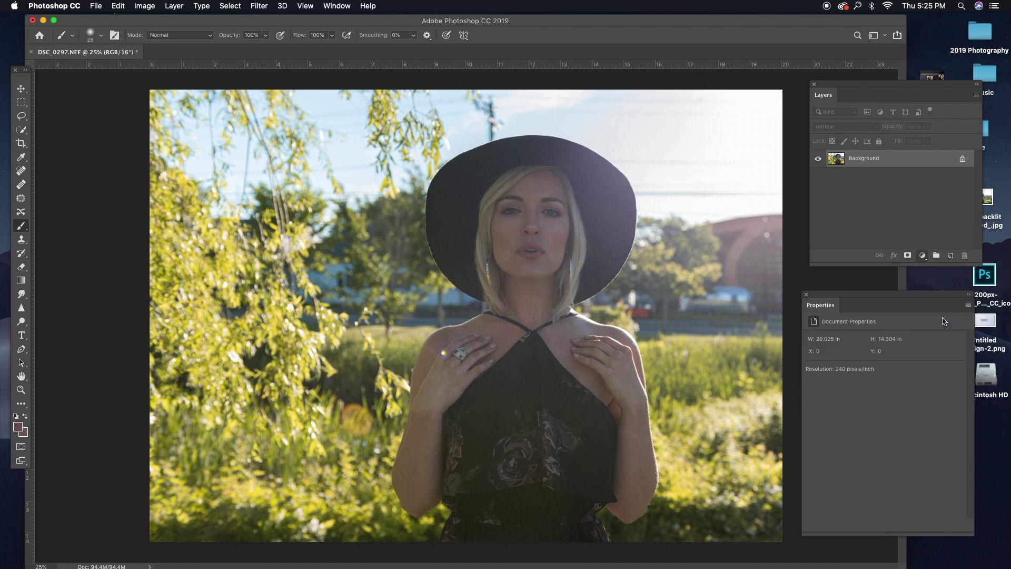
drag(896, 425, 890, 419)
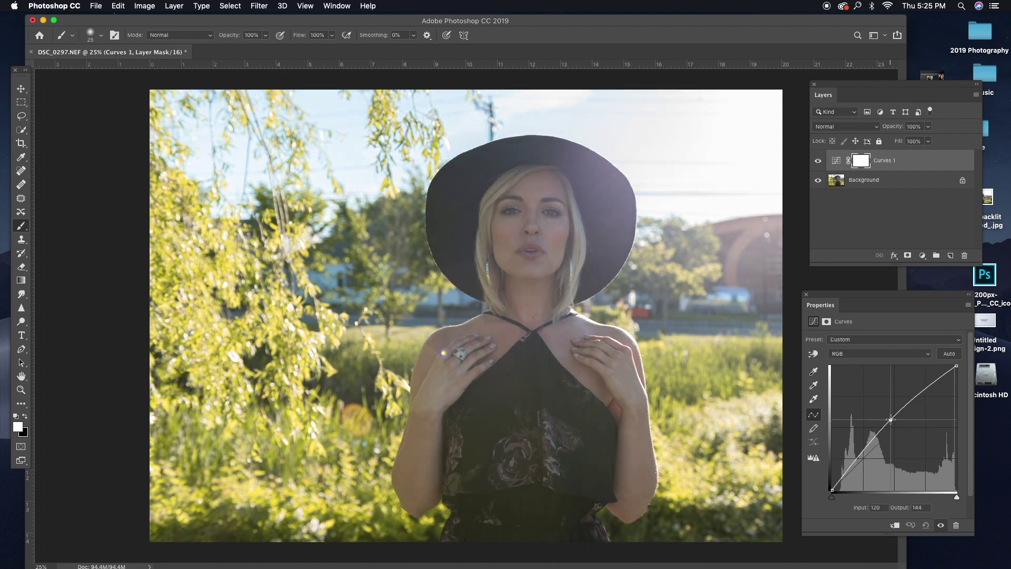
drag(891, 420, 891, 420)
key(super+i)
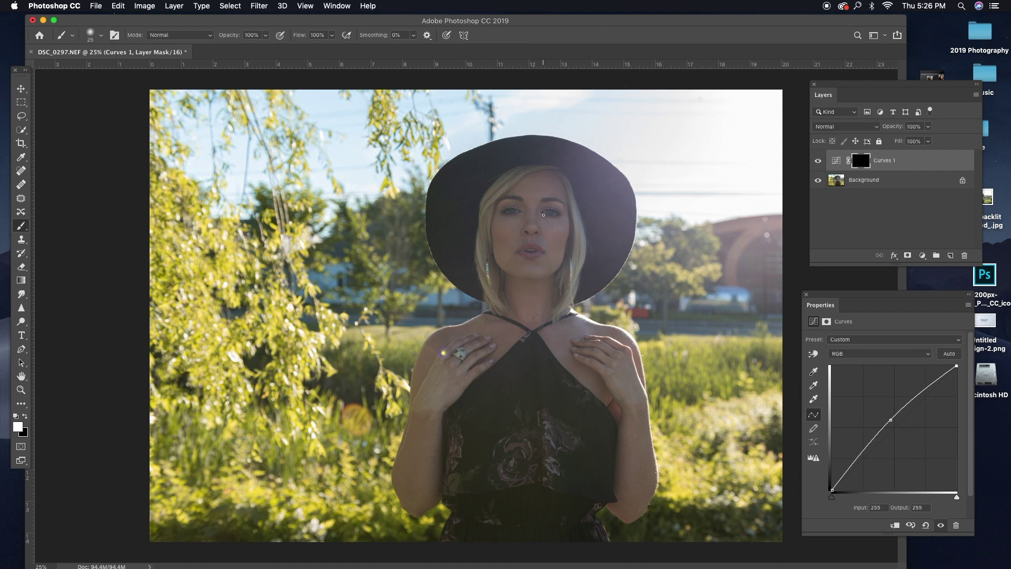
Paint white on the brightening Curves mask over the woman's face, hair and body with a size 900 brush
key(bracketright)
key(bracketright)
key(bracketright)
key(bracketright)
key(bracketright)
key(bracketright)
key(bracketright)
key(bracketright)
key(bracketright)
key(bracketright)
key(bracketright)
key(bracketright)
key(bracketright)
click(543, 215)
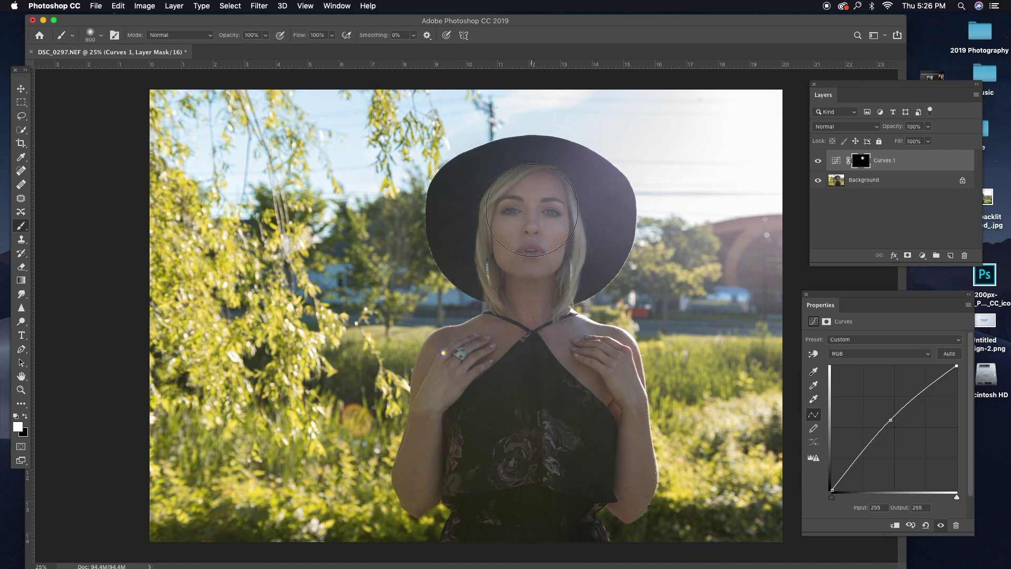
mouse_move(529, 247)
mouse_down()
mouse_move(520, 333)
mouse_move(462, 391)
mouse_move(443, 457)
mouse_move(485, 471)
mouse_move(504, 506)
mouse_move(531, 368)
mouse_move(572, 361)
mouse_move(600, 389)
mouse_move(615, 470)
mouse_move(604, 373)
mouse_move(585, 350)
mouse_move(535, 331)
mouse_move(537, 220)
mouse_move(518, 225)
mouse_up()
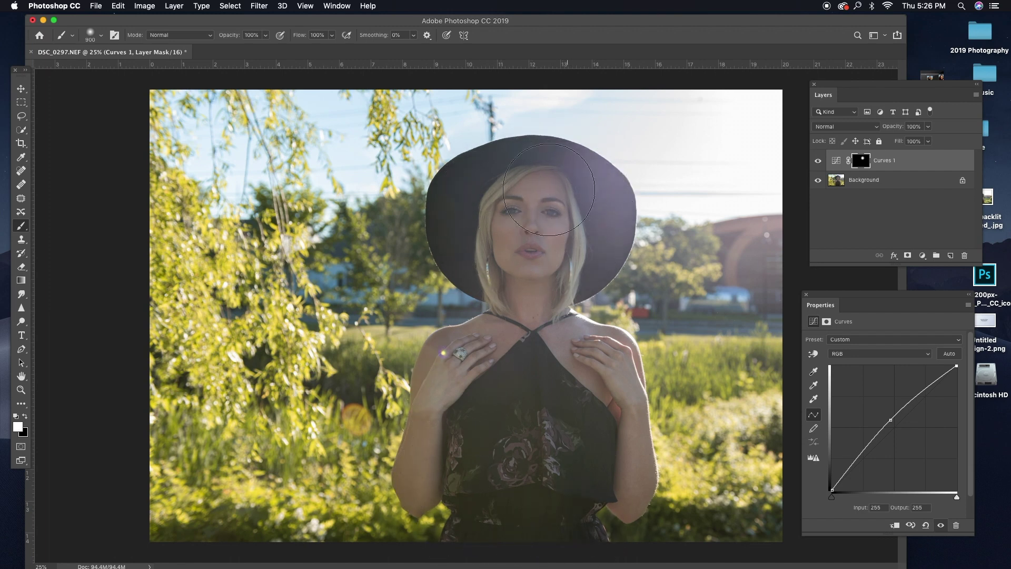
mouse_move(467, 196)
mouse_down()
mouse_move(466, 248)
mouse_move(501, 285)
mouse_move(462, 445)
mouse_move(577, 320)
mouse_up()
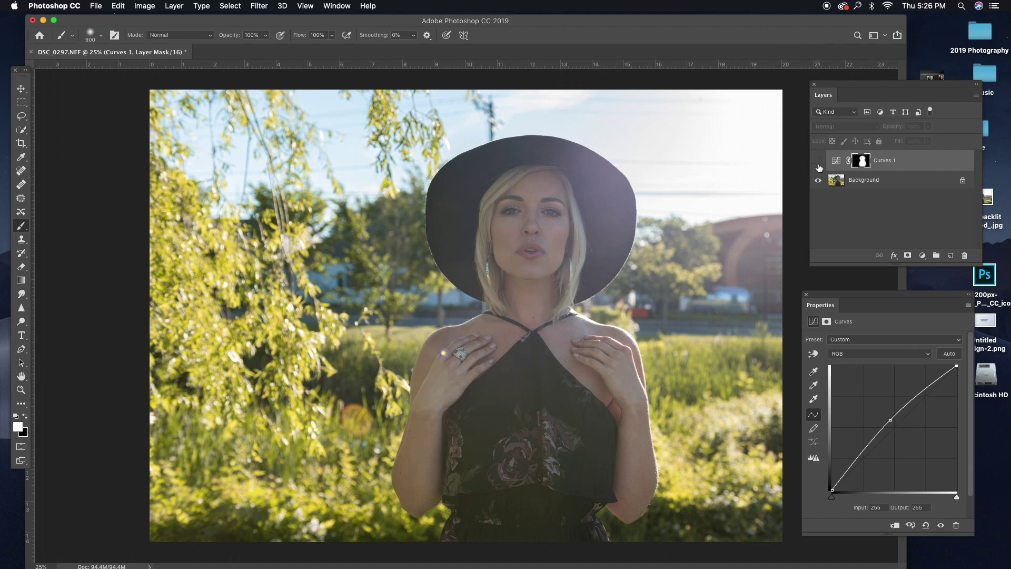
Toggle the brightening Curves layer's visibility to compare the subject with and without it
click(818, 161)
click(819, 165)
click(818, 162)
click(820, 165)
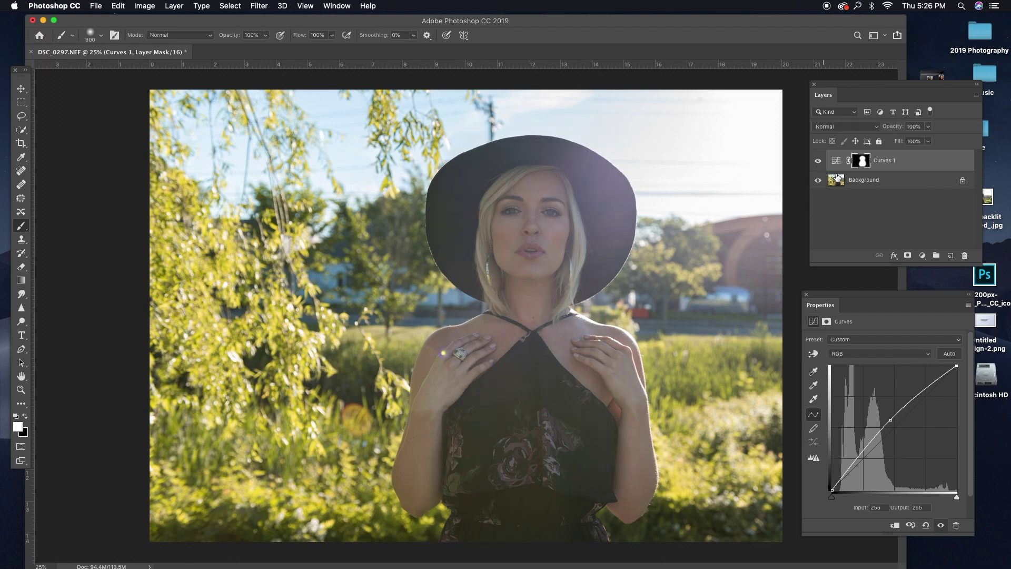
Add a second Curves adjustment layer that darkens the midtones from input 129 to output 113, and invert its mask
click(922, 256)
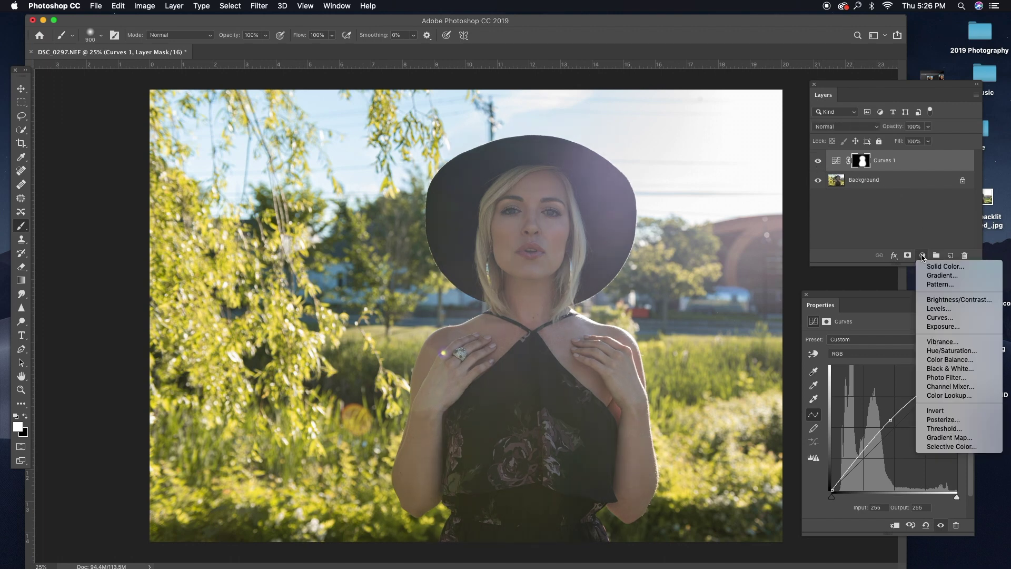
click(940, 317)
drag(895, 427, 895, 434)
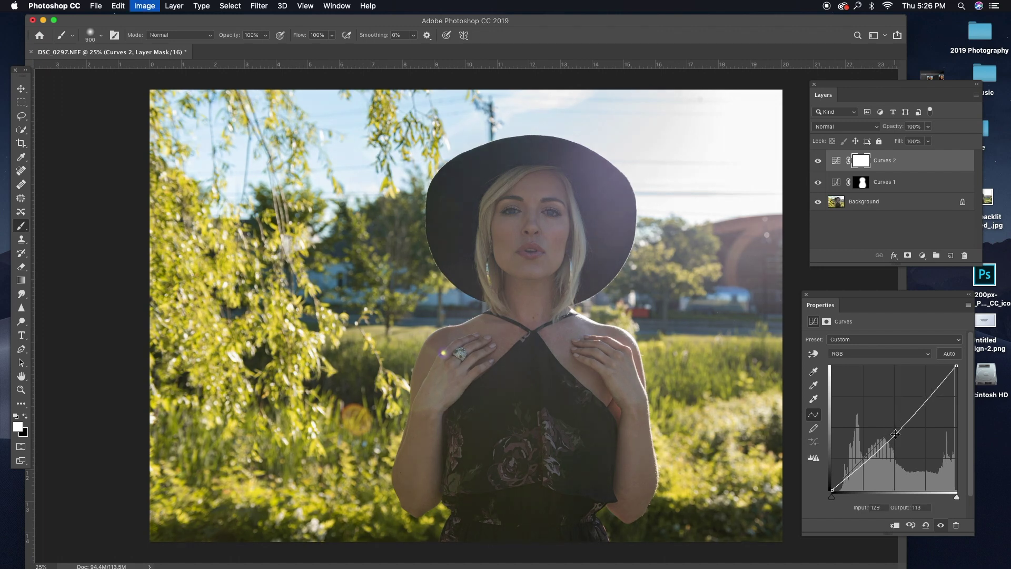
key(super+i)
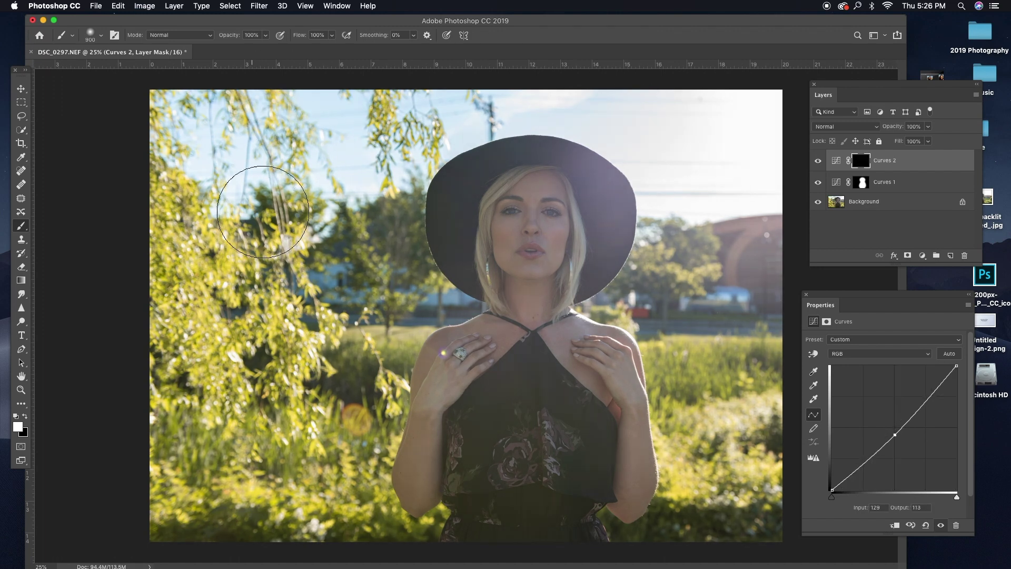
Paint white on the darkening Curves mask over the background at brush size 900, and over the hat and dress at size 400
mouse_move(324, 145)
mouse_down()
mouse_move(263, 321)
mouse_move(163, 474)
mouse_move(216, 509)
mouse_move(321, 463)
mouse_move(343, 237)
mouse_move(226, 142)
mouse_up()
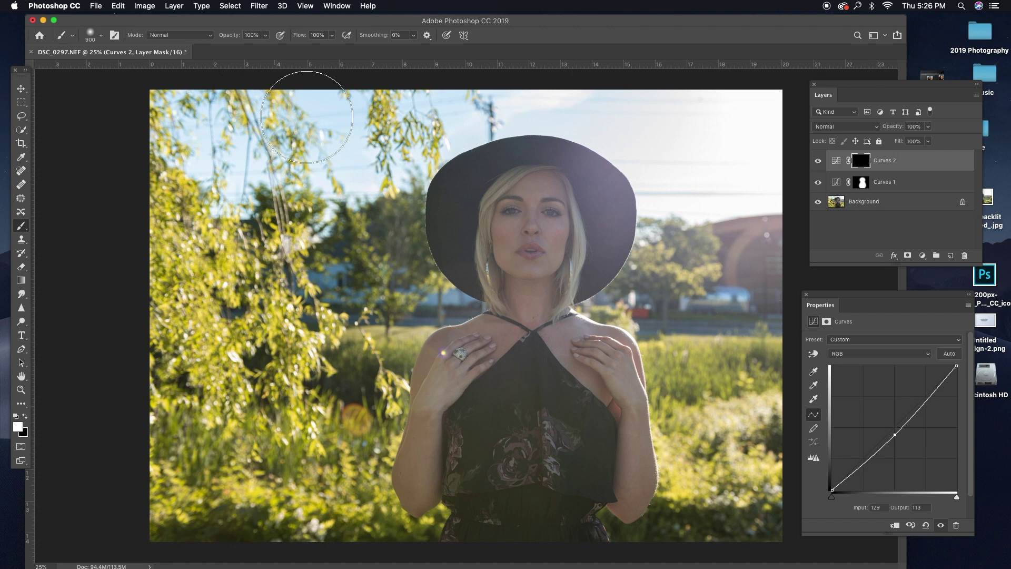
mouse_move(712, 131)
mouse_down()
mouse_move(708, 358)
mouse_move(734, 485)
mouse_move(748, 337)
mouse_move(726, 221)
mouse_up()
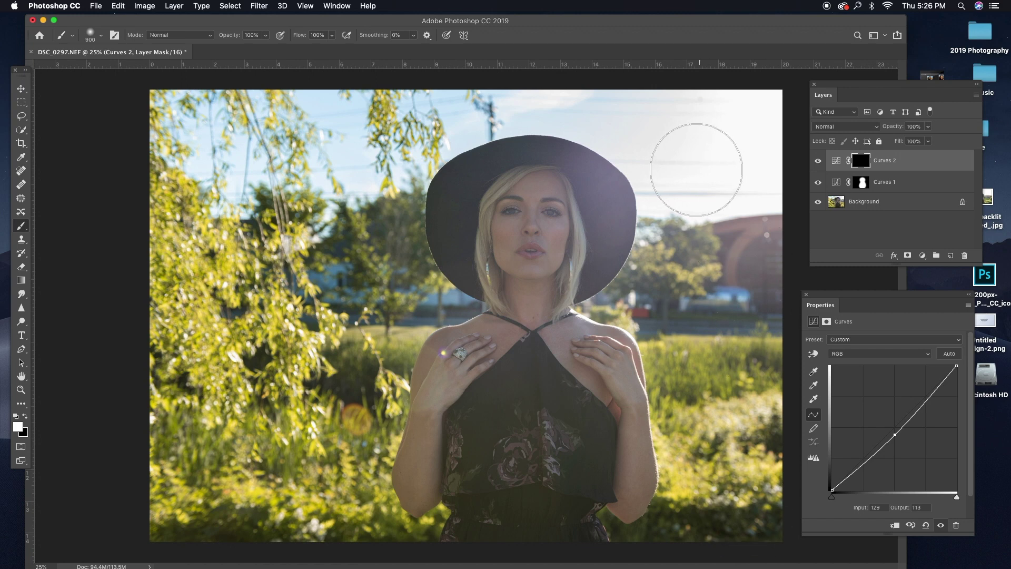
key(bracketleft)
key(bracketleft)
key(bracketleft)
key(bracketleft)
key(bracketleft)
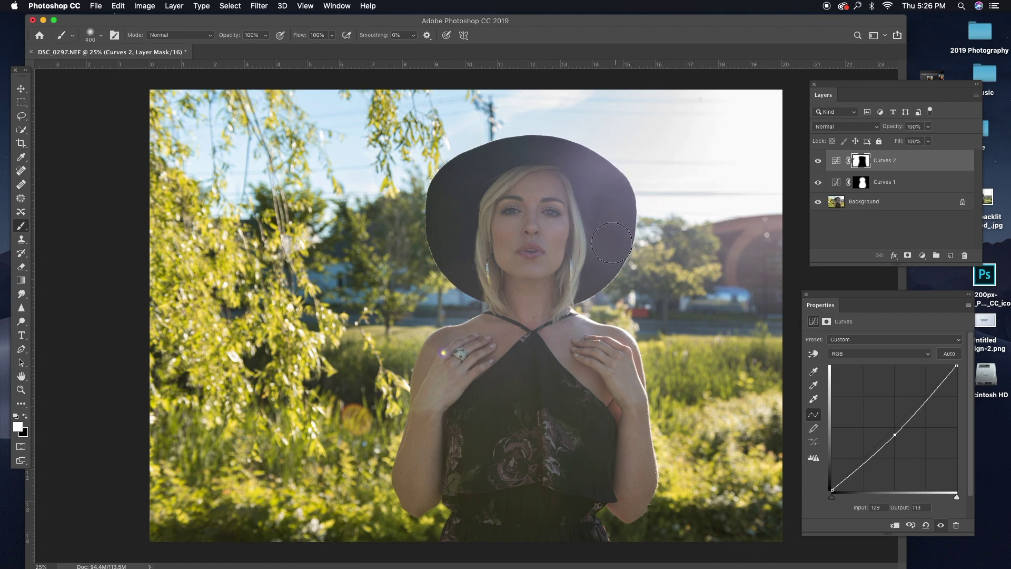
mouse_move(600, 194)
mouse_down()
mouse_move(577, 167)
mouse_move(610, 204)
mouse_move(616, 248)
mouse_move(585, 151)
mouse_move(553, 141)
mouse_move(479, 154)
mouse_move(448, 212)
mouse_move(451, 270)
mouse_move(458, 181)
mouse_up()
mouse_move(505, 408)
mouse_down()
mouse_move(472, 437)
mouse_move(470, 527)
mouse_move(515, 517)
mouse_move(509, 502)
mouse_move(543, 505)
mouse_move(580, 533)
mouse_move(565, 512)
mouse_move(570, 468)
mouse_move(534, 442)
mouse_move(520, 408)
mouse_move(533, 366)
mouse_move(475, 420)
mouse_move(472, 516)
mouse_move(492, 492)
mouse_move(525, 373)
mouse_move(584, 426)
mouse_move(582, 477)
mouse_move(589, 431)
mouse_move(533, 369)
mouse_move(557, 525)
mouse_move(586, 541)
mouse_move(574, 496)
mouse_move(580, 450)
mouse_move(534, 371)
mouse_move(567, 404)
mouse_move(543, 411)
mouse_move(489, 401)
mouse_move(468, 427)
mouse_move(534, 380)
mouse_up()
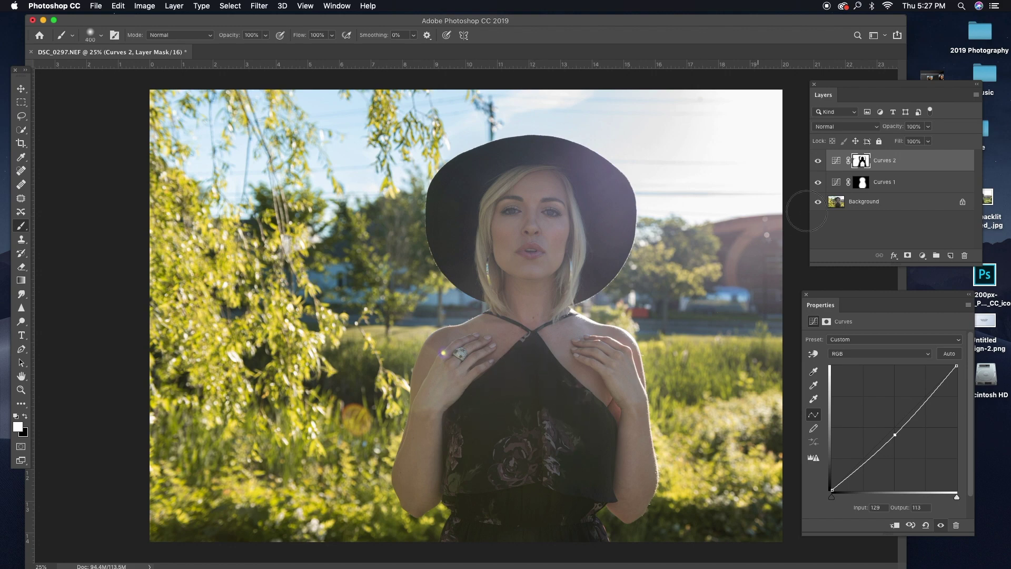
Toggle the darkening Curves layer's visibility to compare the result, and reduce the brush to size 125
click(818, 162)
click(817, 161)
click(817, 161)
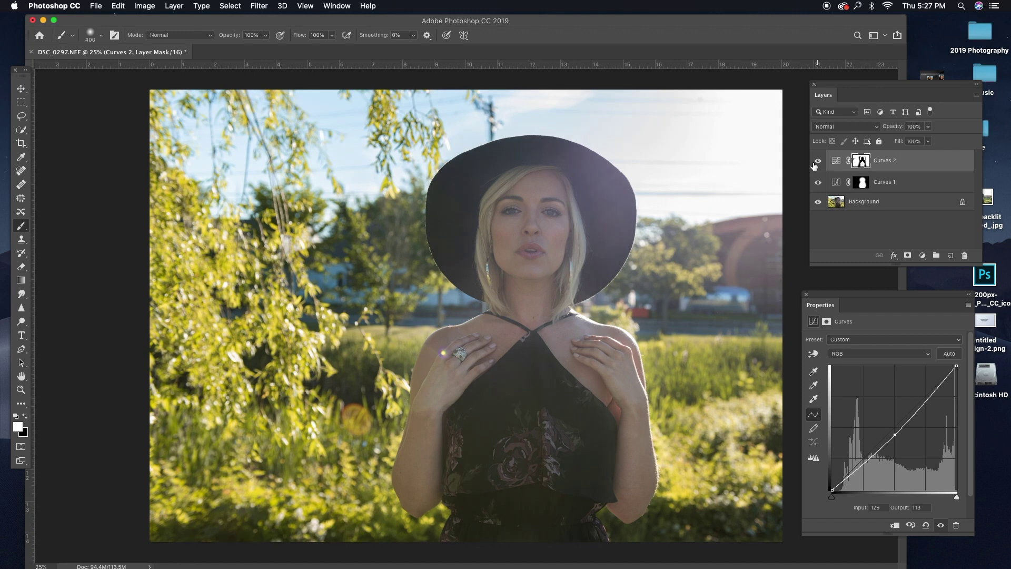
key(bracketleft)
key(bracketleft)
key(bracketleft)
key(bracketleft)
key(bracketleft)
key(bracketleft)
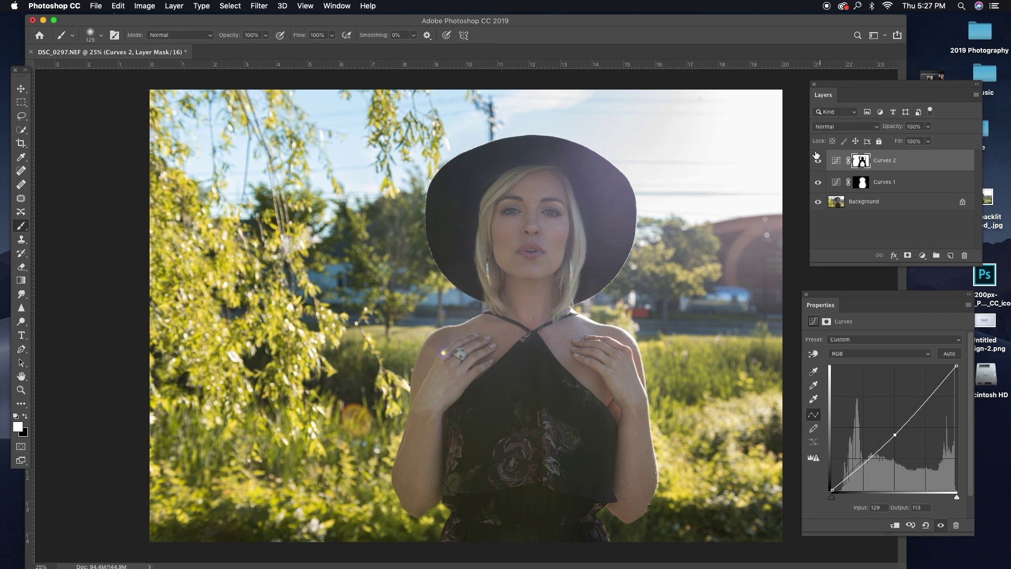
click(819, 162)
click(819, 161)
Lower the brightening Curves layer's opacity to 72% and toggle its visibility to judge the effect
click(861, 182)
click(927, 129)
drag(925, 142, 917, 142)
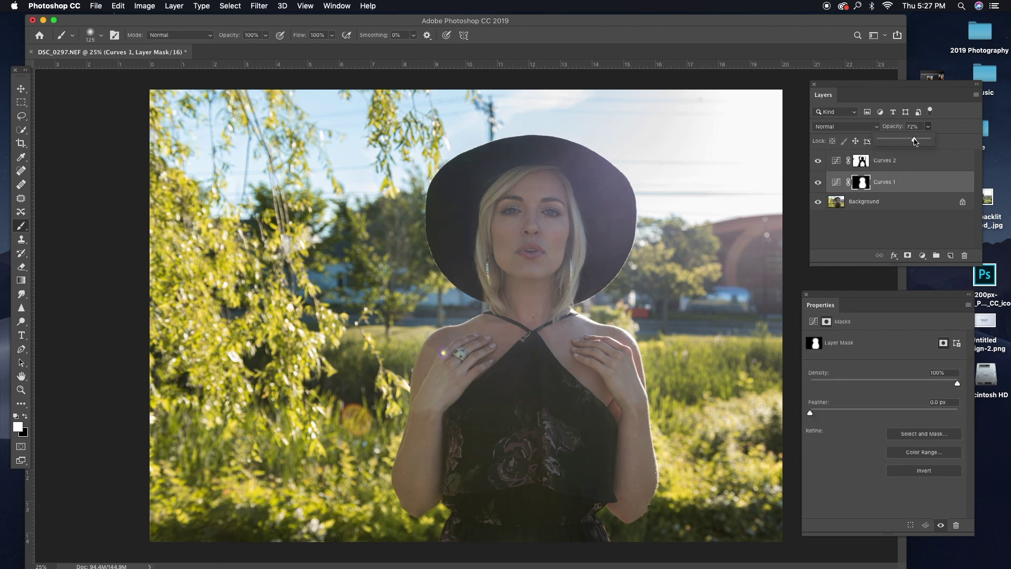
click(819, 183)
click(819, 183)
click(819, 183)
click(819, 183)
click(819, 184)
click(818, 184)
Set the brightening Curves layer's opacity to 39% and compare the image with each Curves layer toggled
click(929, 128)
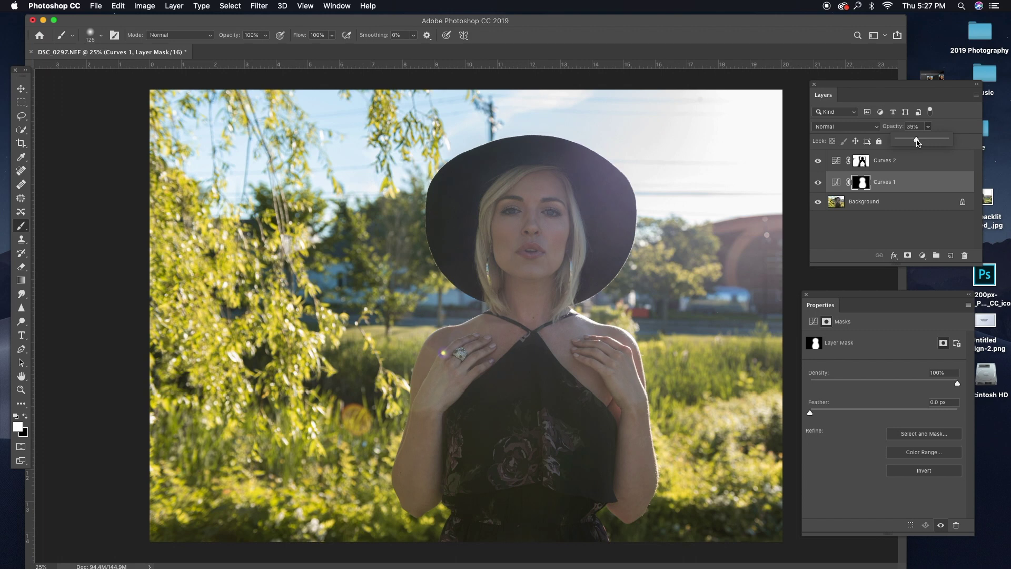
click(819, 183)
click(818, 183)
click(819, 183)
click(817, 162)
click(818, 161)
Merge both Curves layers and the background into a single layer
shift+click(890, 162)
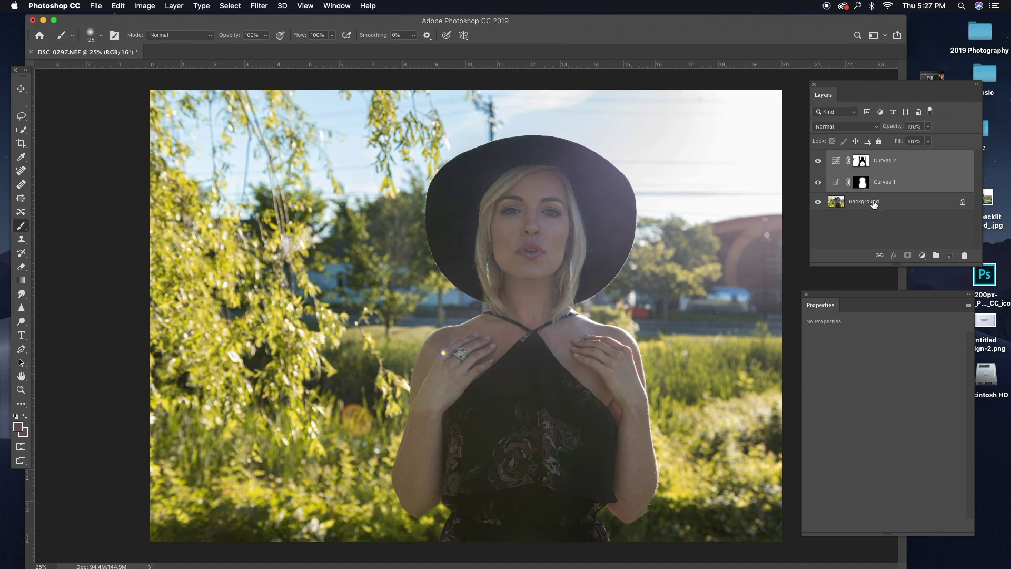
shift+click(874, 203)
right_click(873, 202)
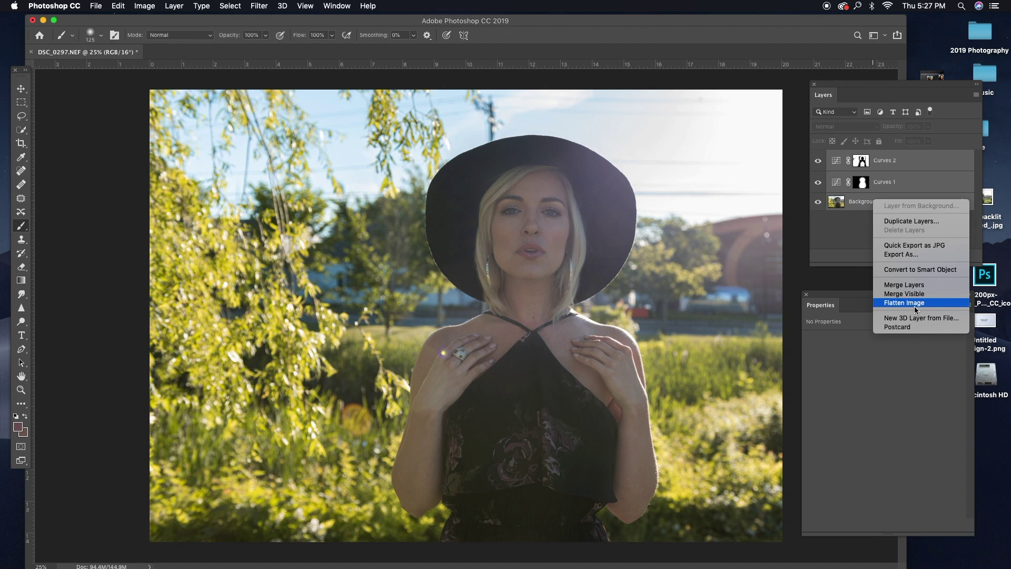
click(907, 284)
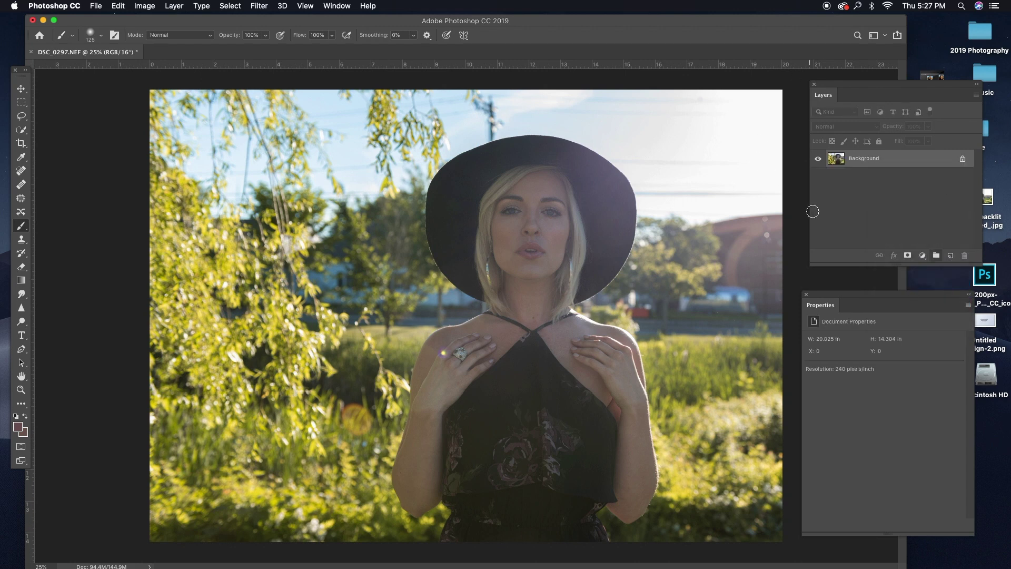
Add a Curves layer that brightens the midtones from input 121 to output 138, and invert its mask to black
click(922, 256)
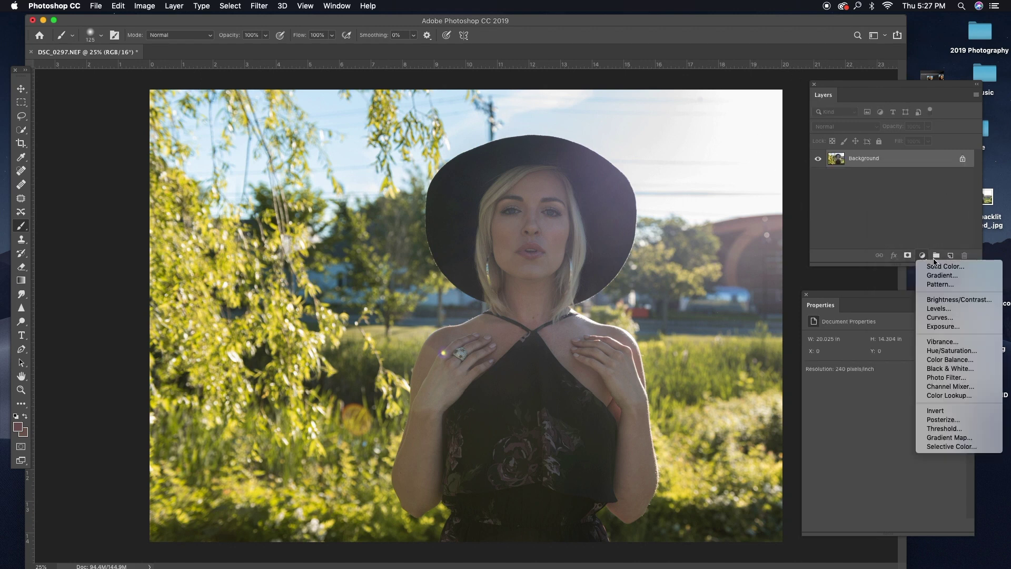
click(945, 319)
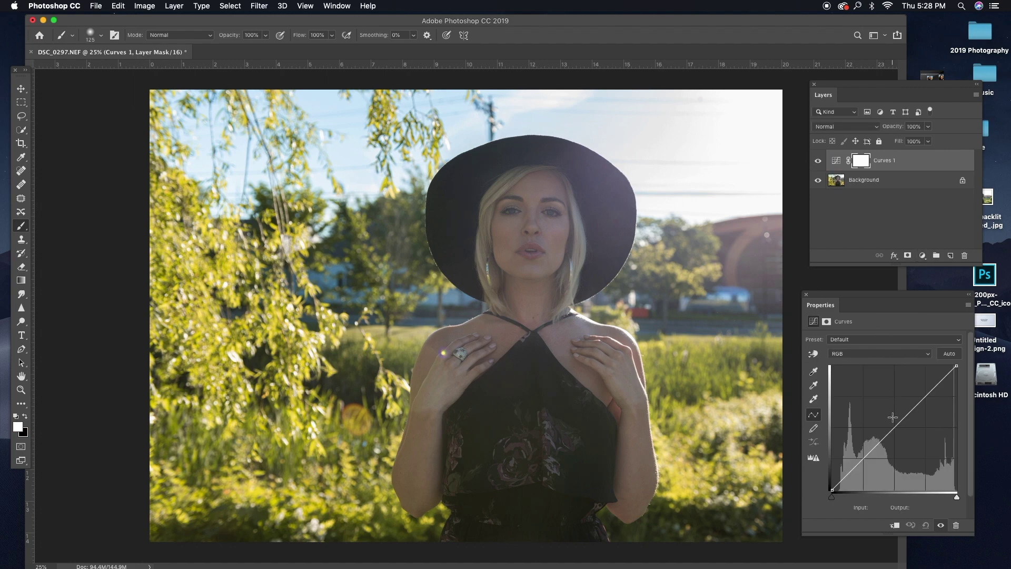
drag(894, 427, 891, 421)
key(super+i)
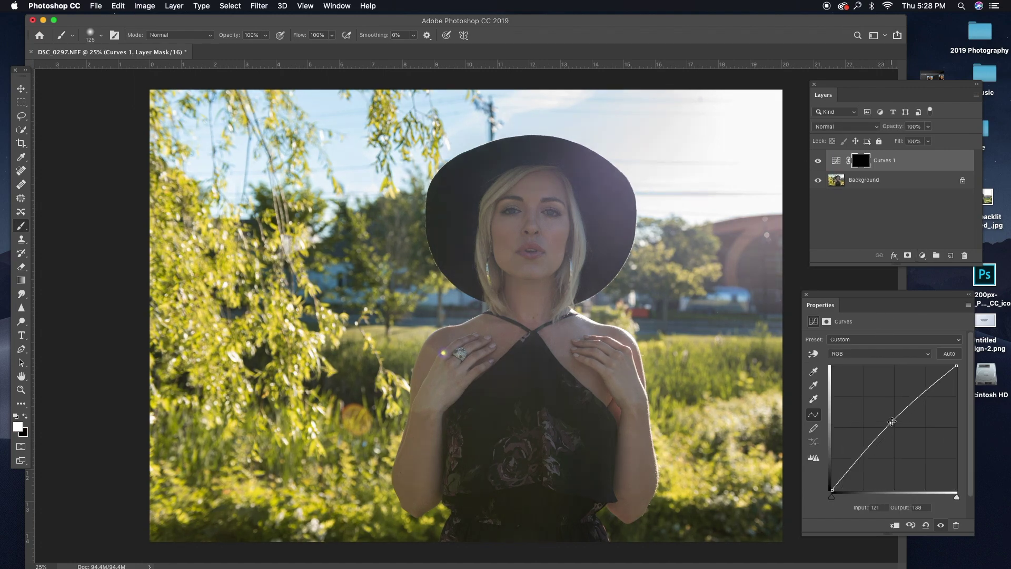
Add a second Curves layer that darkens the midtones from input 134 to output 115, and invert its mask to black
click(922, 255)
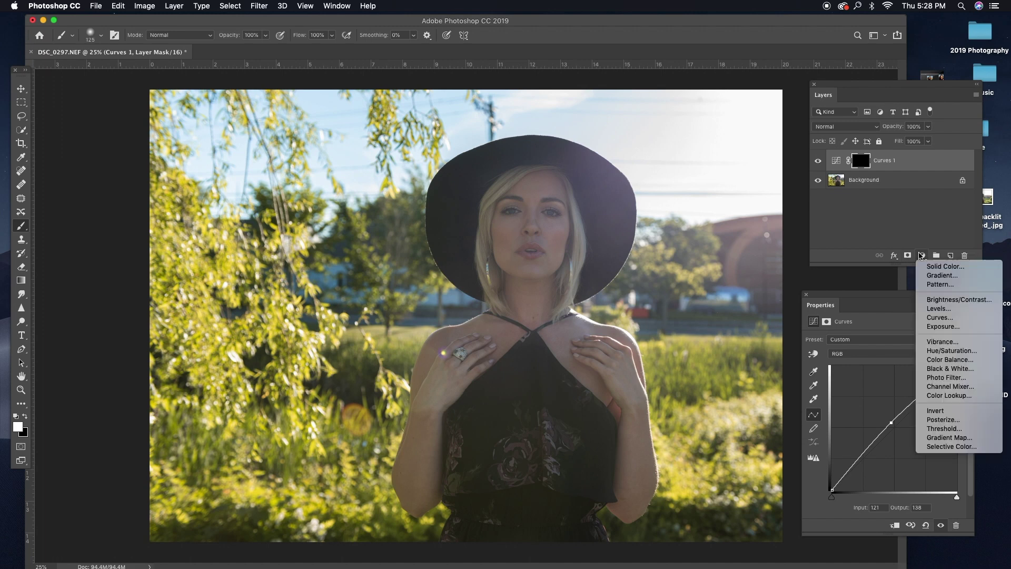
click(939, 317)
drag(894, 430, 898, 433)
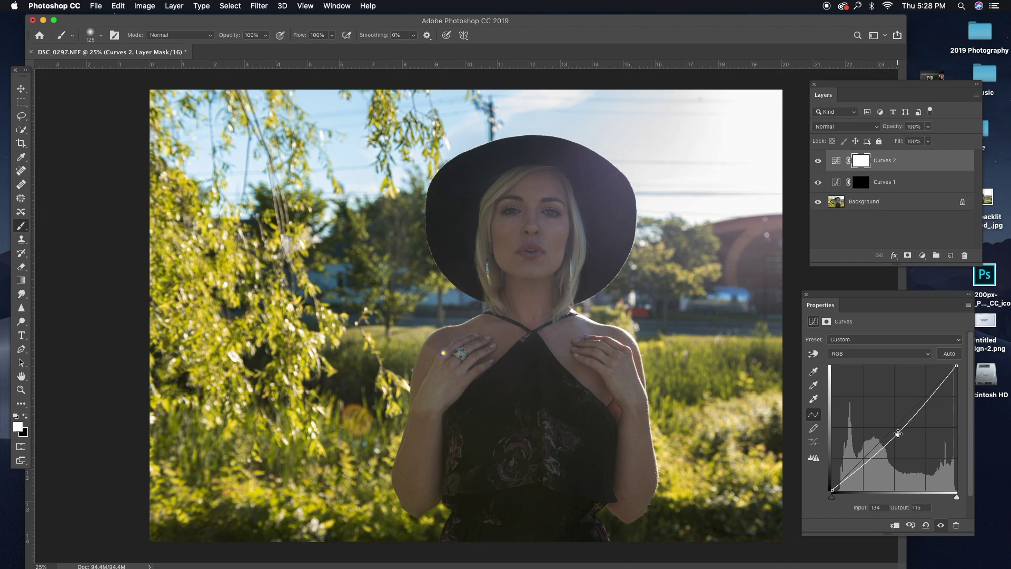
key(super+i)
Paint white with a small soft brush along the nose and its bridge on the brightening Curves layer's mask
click(833, 179)
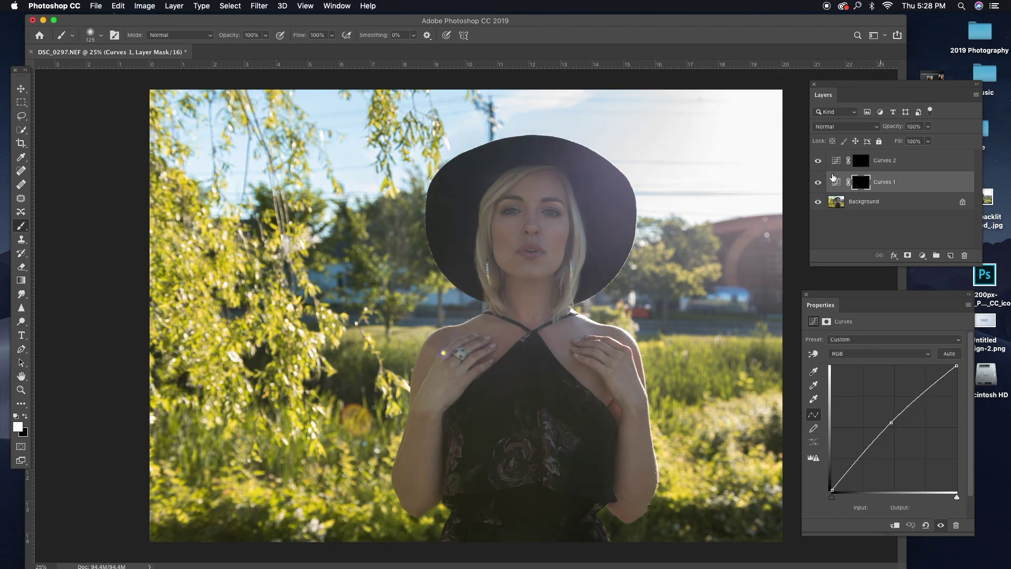
key(super+equal)
key(super+equal)
key(super+equal)
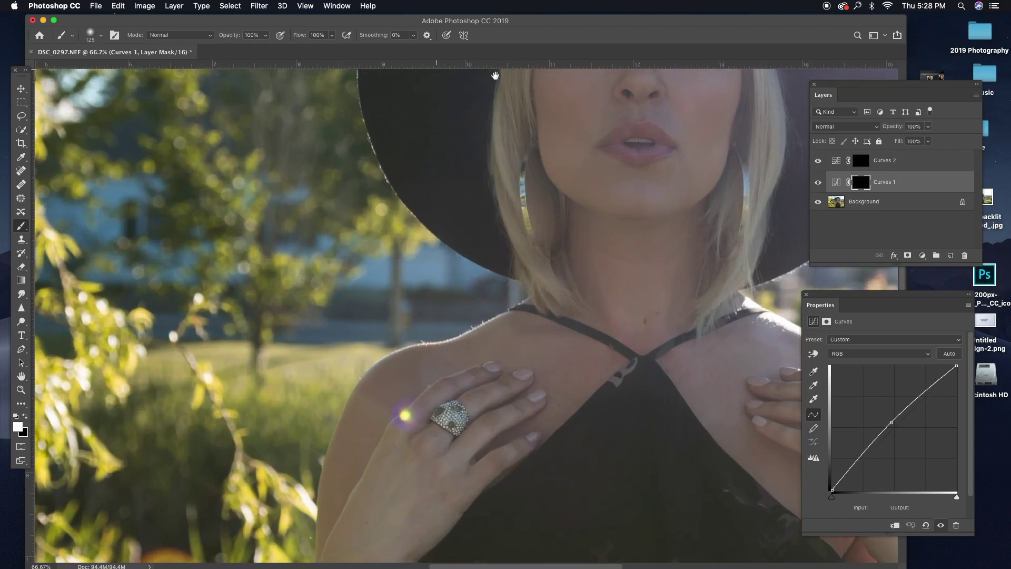
drag(495, 75, 524, 346)
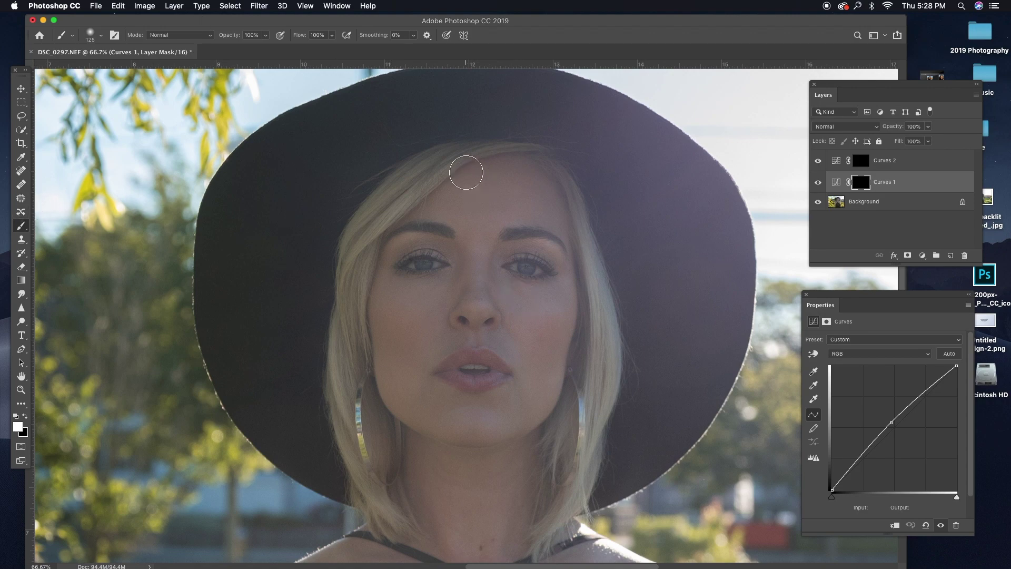
key(bracketleft)
key(bracketleft)
key(bracketleft)
key(bracketleft)
key(bracketleft)
key(bracketleft)
key(bracketleft)
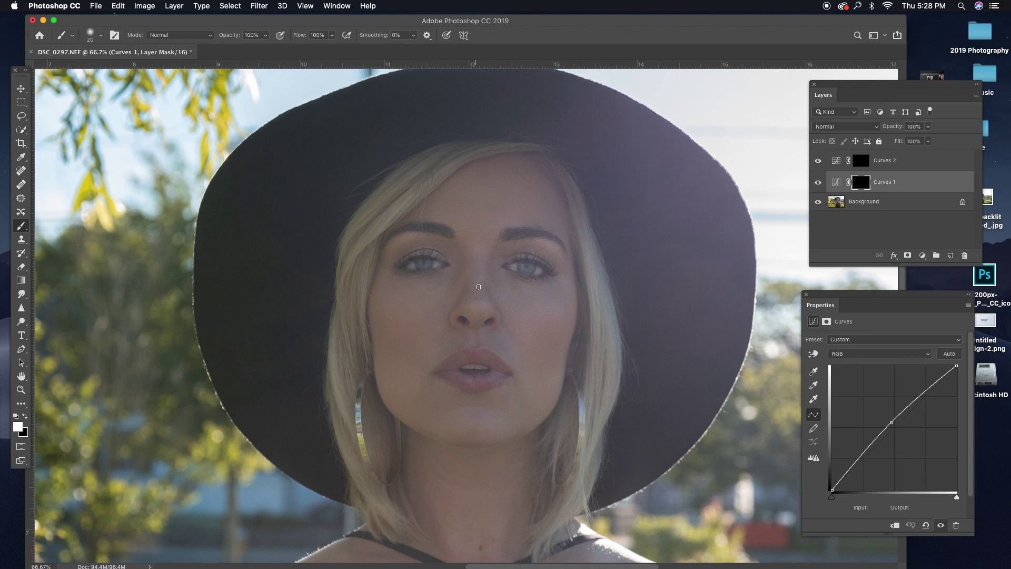
mouse_move(481, 302)
mouse_down()
mouse_move(485, 248)
mouse_move(476, 302)
mouse_up()
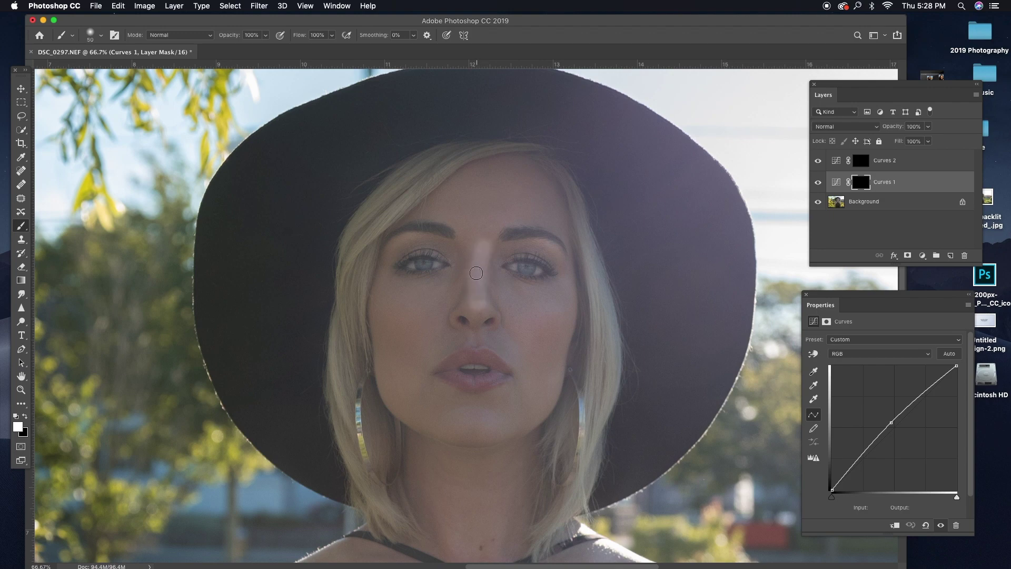
mouse_move(484, 262)
mouse_down()
mouse_move(483, 301)
mouse_move(464, 304)
mouse_move(471, 266)
mouse_up()
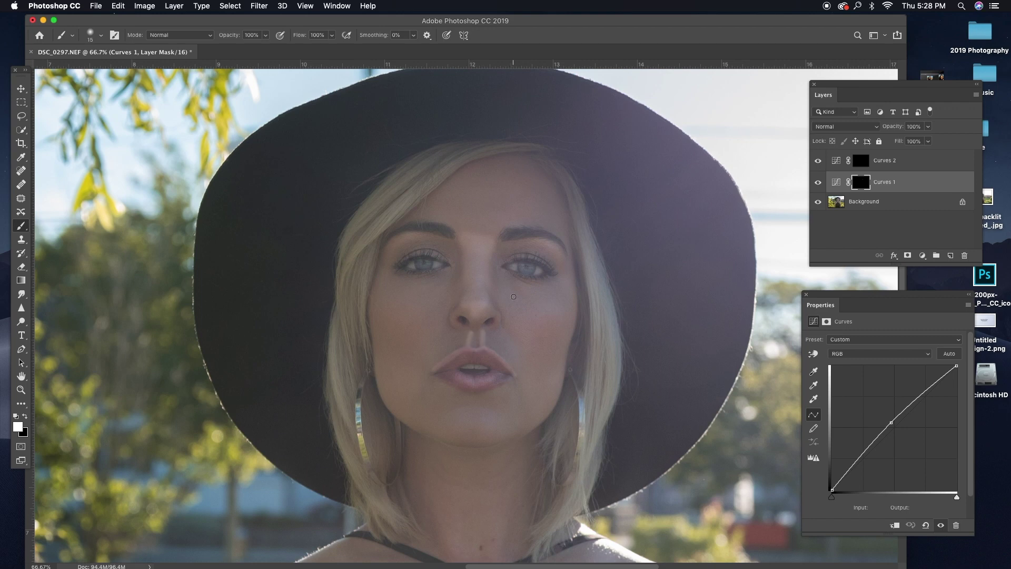
Paint highlights under both eyes and along both brow bones on the brightening Curves mask
mouse_move(499, 281)
mouse_down()
mouse_move(563, 282)
mouse_move(558, 296)
mouse_move(507, 295)
mouse_move(515, 313)
mouse_move(566, 293)
mouse_move(567, 304)
mouse_move(514, 316)
mouse_move(501, 289)
mouse_move(530, 289)
mouse_up()
mouse_move(448, 284)
mouse_down()
mouse_move(389, 288)
mouse_move(437, 317)
mouse_move(455, 280)
mouse_move(394, 280)
mouse_move(434, 307)
mouse_move(380, 278)
mouse_move(426, 314)
mouse_move(459, 274)
mouse_up()
key(bracketleft)
key(bracketleft)
drag(398, 239, 425, 237)
drag(537, 243, 561, 257)
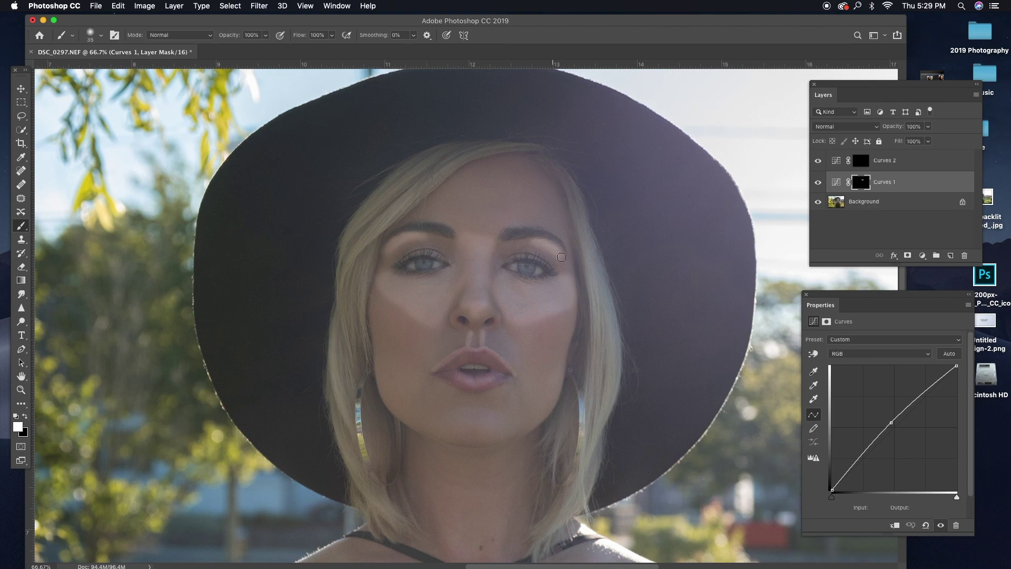
Enlarge the brush to size 70 and brighten the front of the neck on the brightening Curves mask
drag(474, 426, 485, 314)
key(bracketright)
key(bracketright)
key(bracketright)
mouse_move(473, 452)
mouse_down()
mouse_move(455, 343)
mouse_move(494, 446)
mouse_move(508, 354)
mouse_up()
Brighten the backs of both hands on the brightening Curves mask
drag(524, 444, 472, 287)
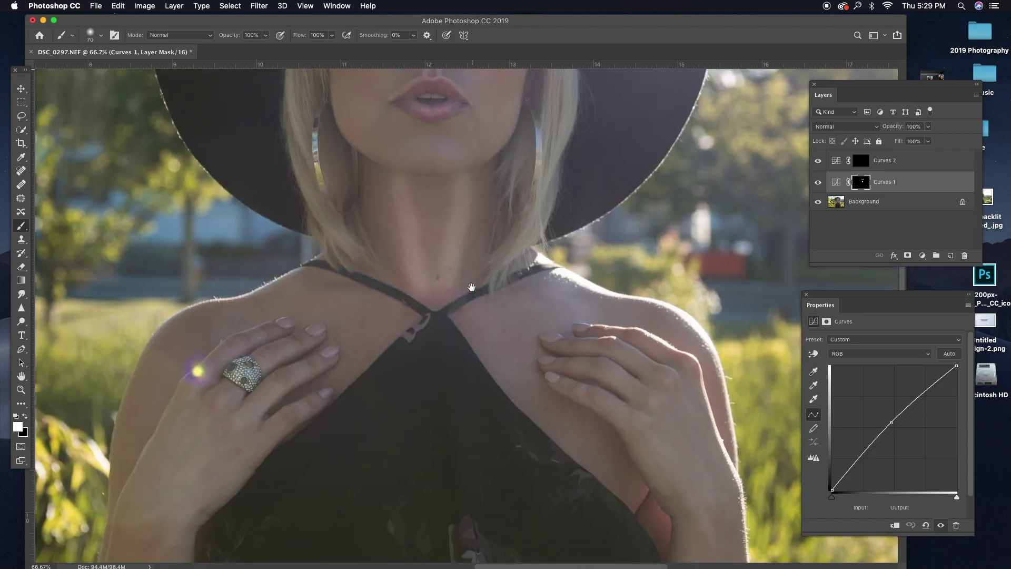
mouse_move(584, 396)
mouse_down()
mouse_move(601, 398)
mouse_move(663, 471)
mouse_up()
mouse_move(611, 371)
mouse_down()
mouse_move(579, 371)
mouse_move(614, 378)
mouse_move(611, 363)
mouse_move(630, 362)
mouse_move(614, 228)
mouse_up()
scroll(630, 362, down, 5)
scroll(630, 362, right, 3)
key(ctrl+r)
drag(316, 273, 505, 411)
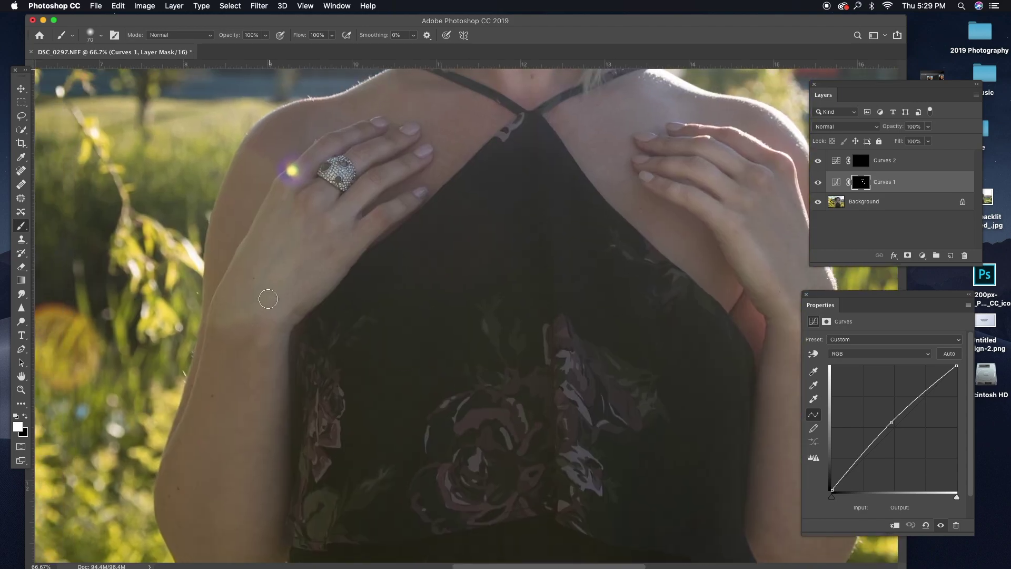
Brighten the fingers of the ringed hand and the collarbone areas on the brightening Curves mask
scroll(300, 295, up, 5)
scroll(300, 295, right, 1)
mouse_move(337, 289)
mouse_down()
mouse_move(379, 276)
mouse_move(339, 340)
mouse_move(328, 337)
mouse_move(388, 296)
mouse_up()
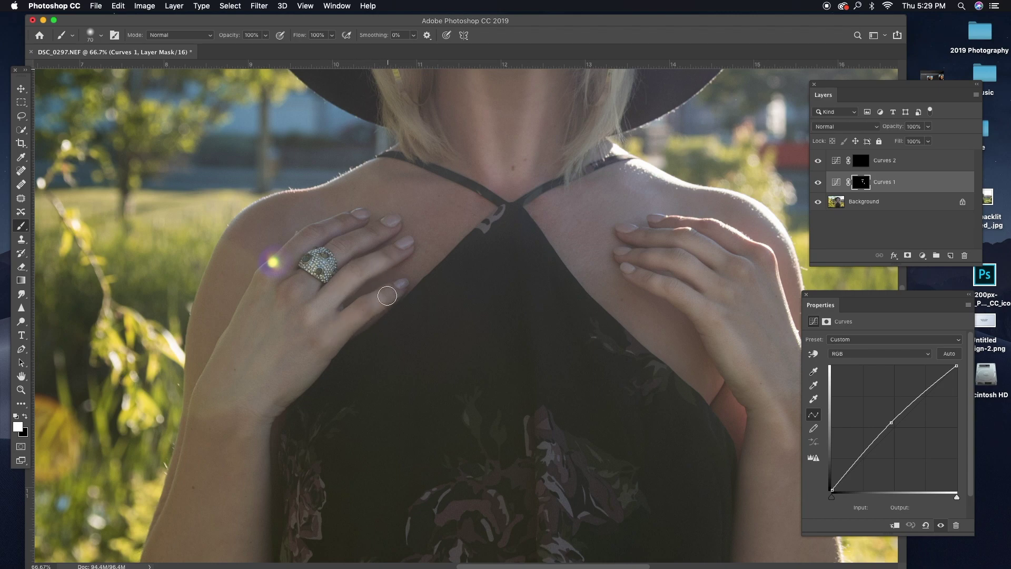
drag(395, 229, 256, 516)
key(ctrl+r)
key(ctrl+r)
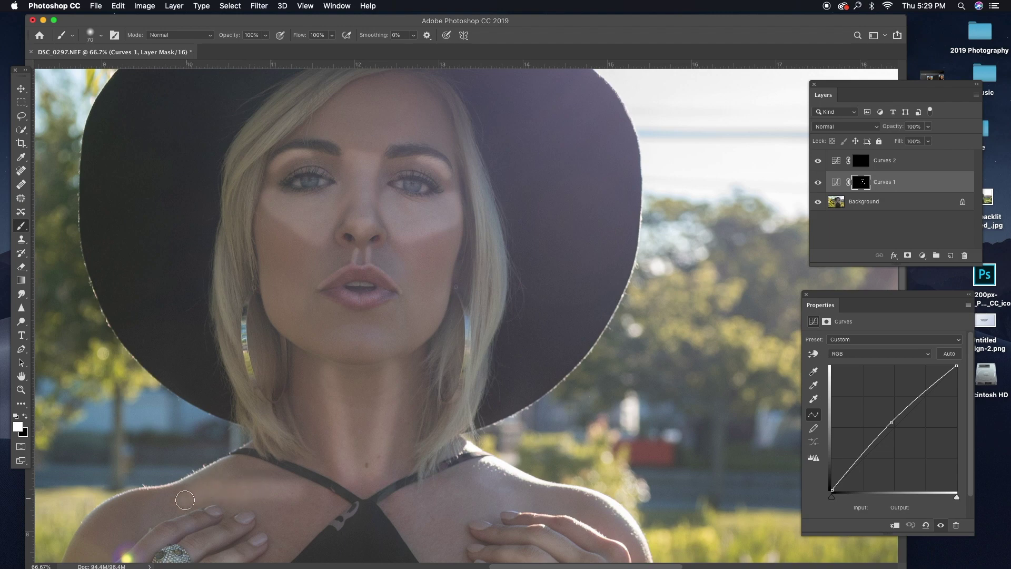
drag(431, 496, 518, 488)
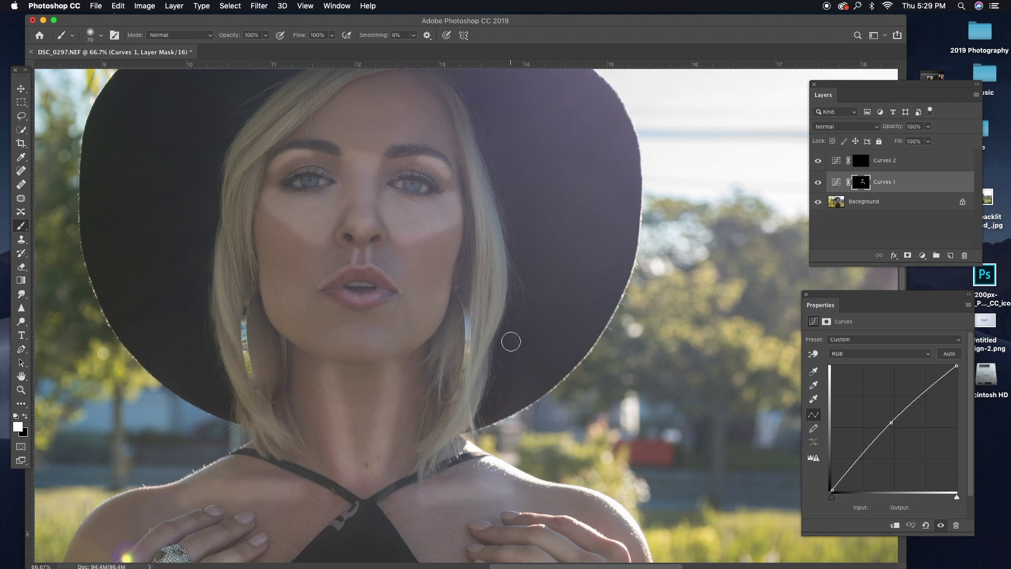
Lower the brightening Curves layer's opacity to 15%
key(ctrl+minus)
key(ctrl+minus)
key(ctrl+minus)
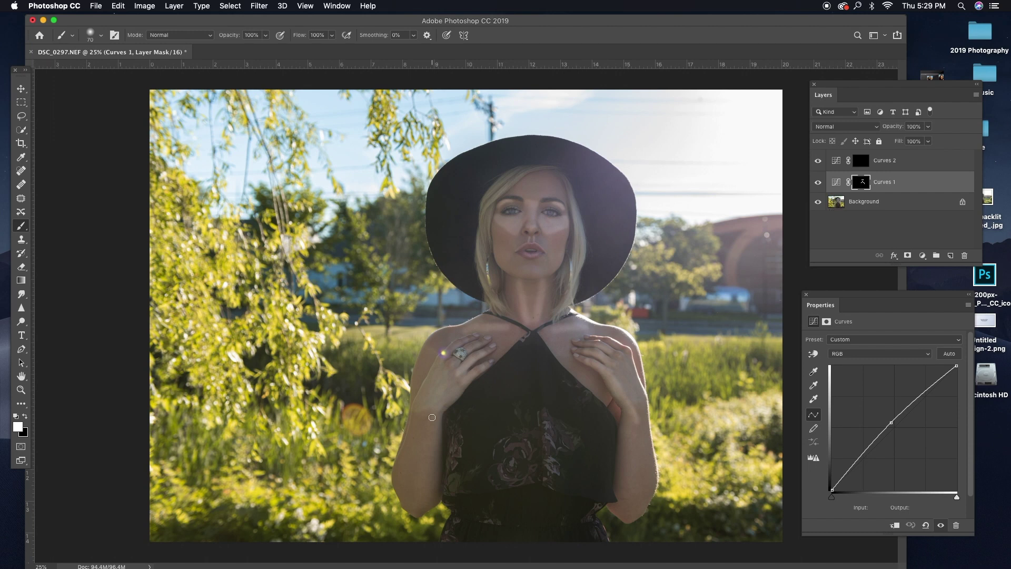
click(927, 141)
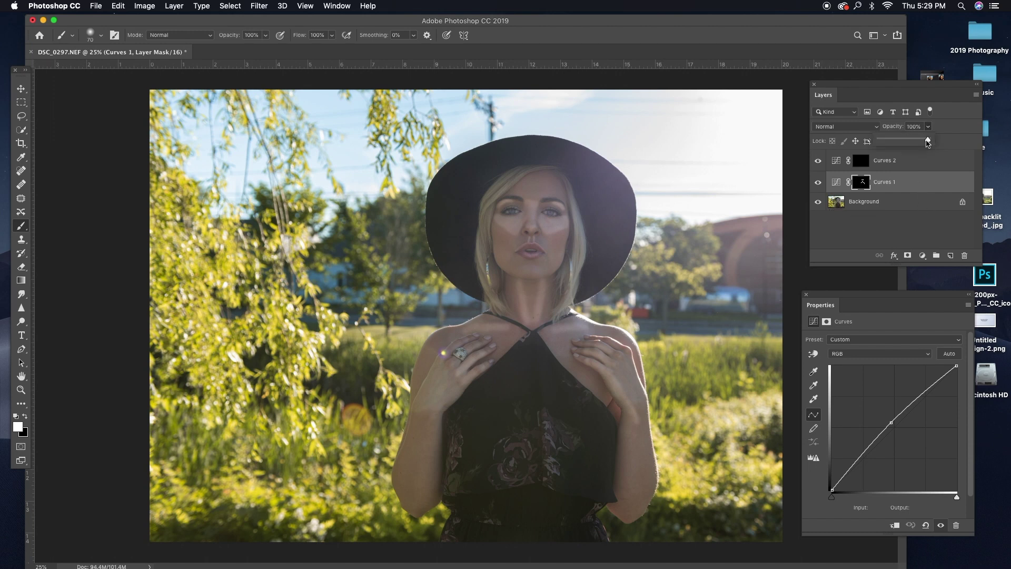
drag(928, 143, 893, 143)
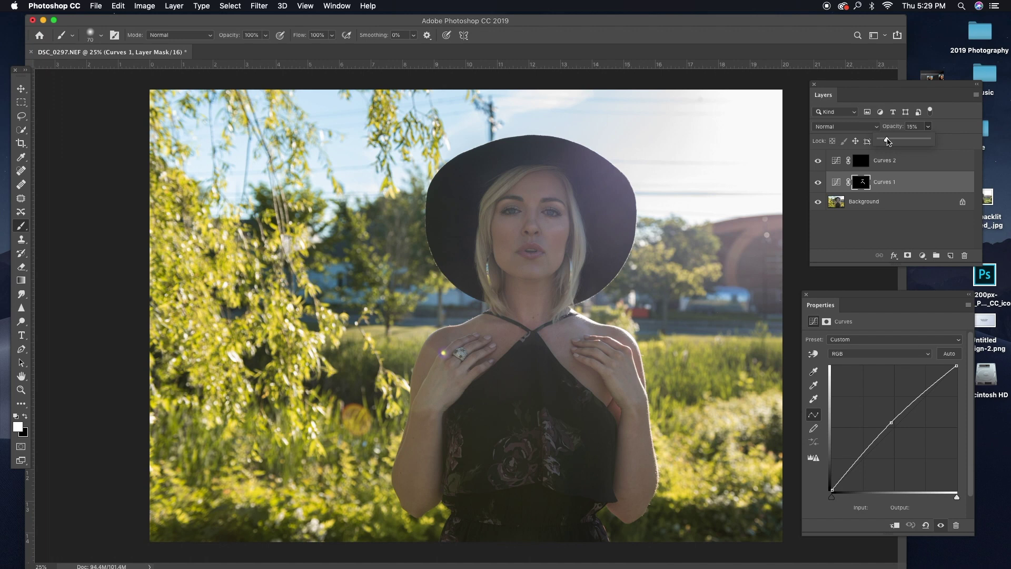
Toggle the brightening Curves layer's visibility at full view and close up to compare the highlights
click(818, 183)
click(818, 185)
click(819, 185)
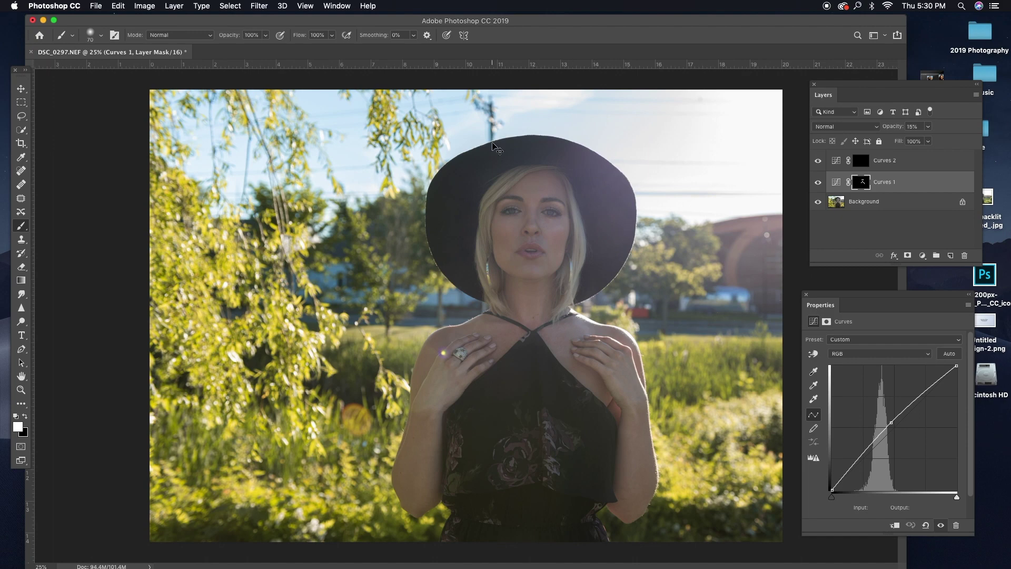
key(super+equal)
key(super+equal)
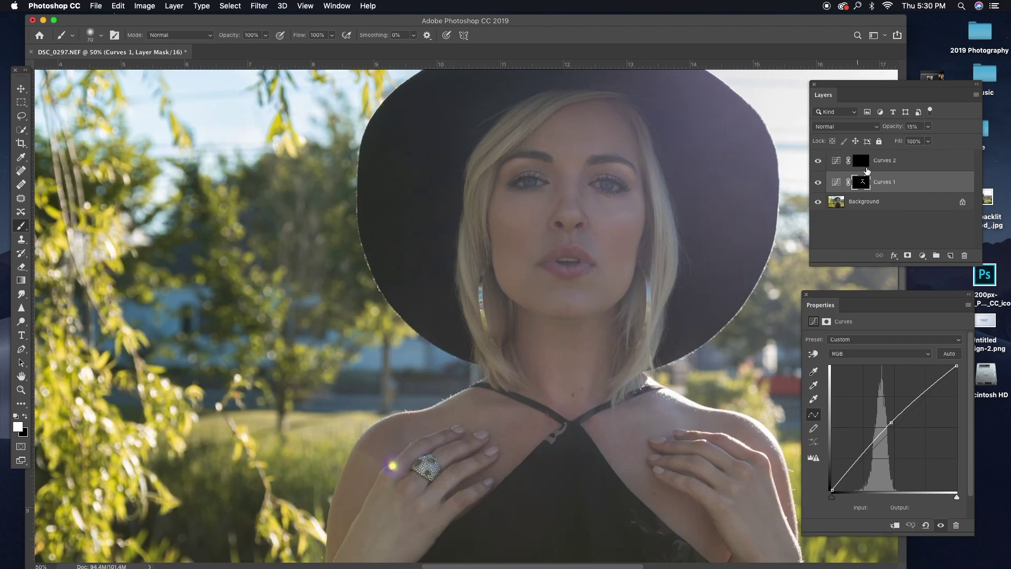
click(818, 183)
click(817, 182)
click(819, 183)
click(820, 183)
Select the darkening Curves layer's mask and set the brush to 18% flow and size 35
click(880, 161)
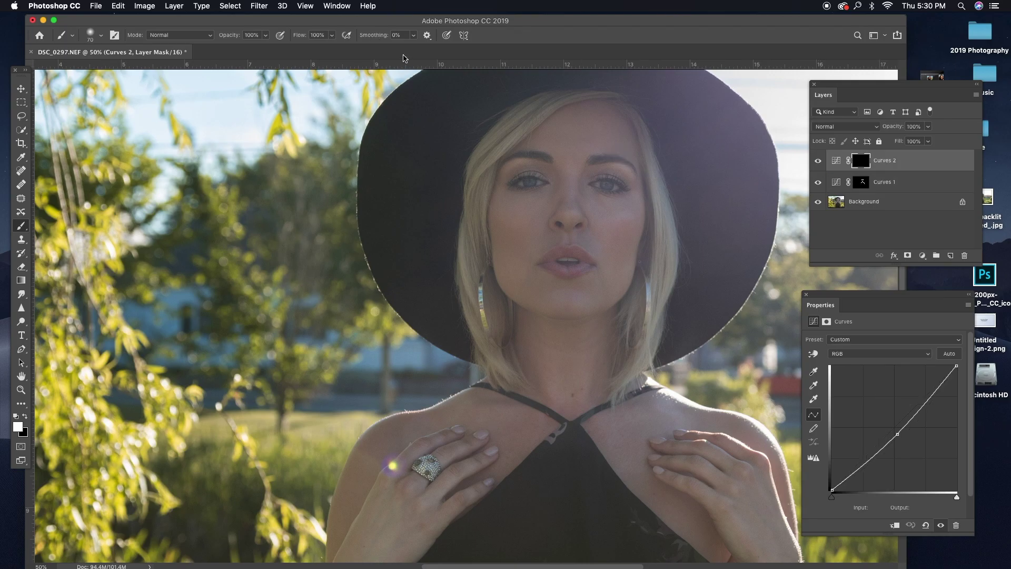
click(332, 35)
drag(331, 50, 294, 54)
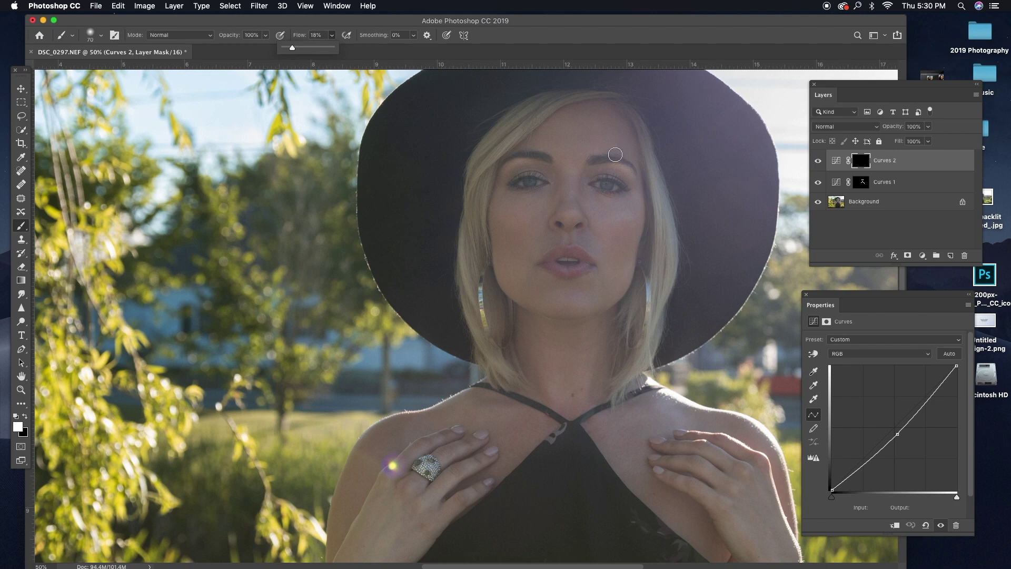
key(bracketleft)
key(bracketleft)
key(bracketleft)
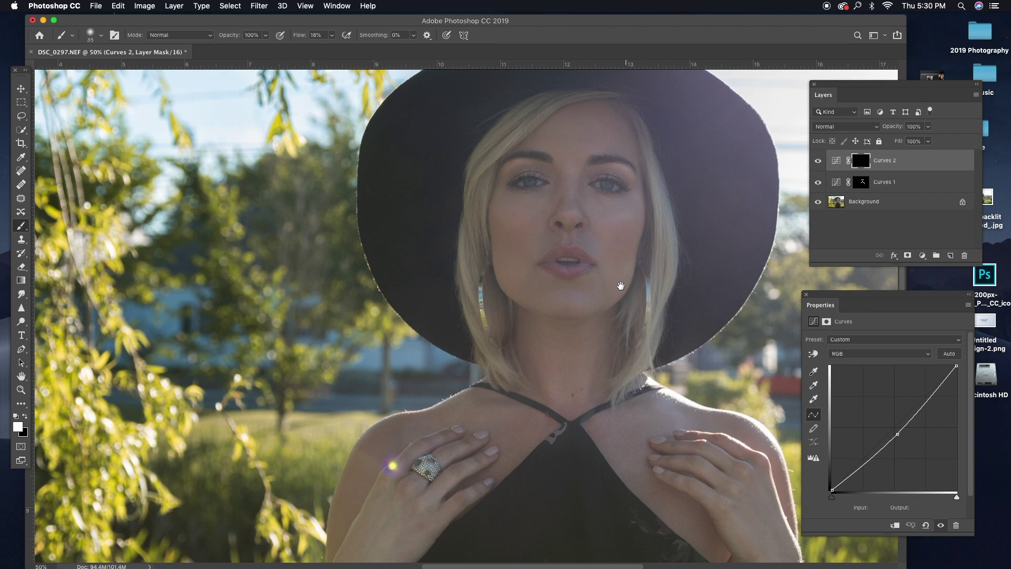
Reduce the brush flow to 6% and enlarge the brush to size 80 for the darkening mask
drag(621, 286, 627, 182)
key(super+r)
key(super+minus)
key(super+minus)
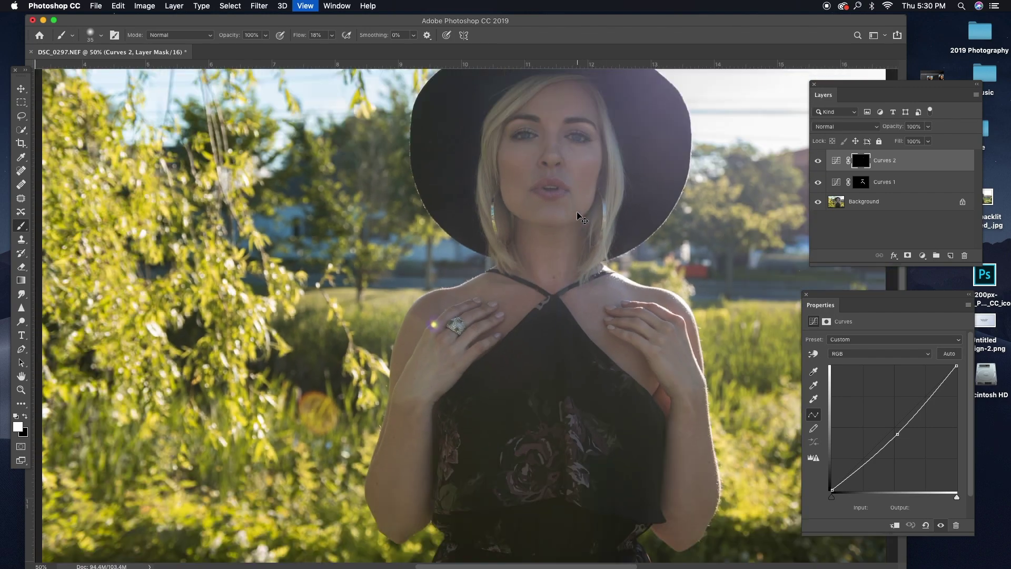
click(333, 36)
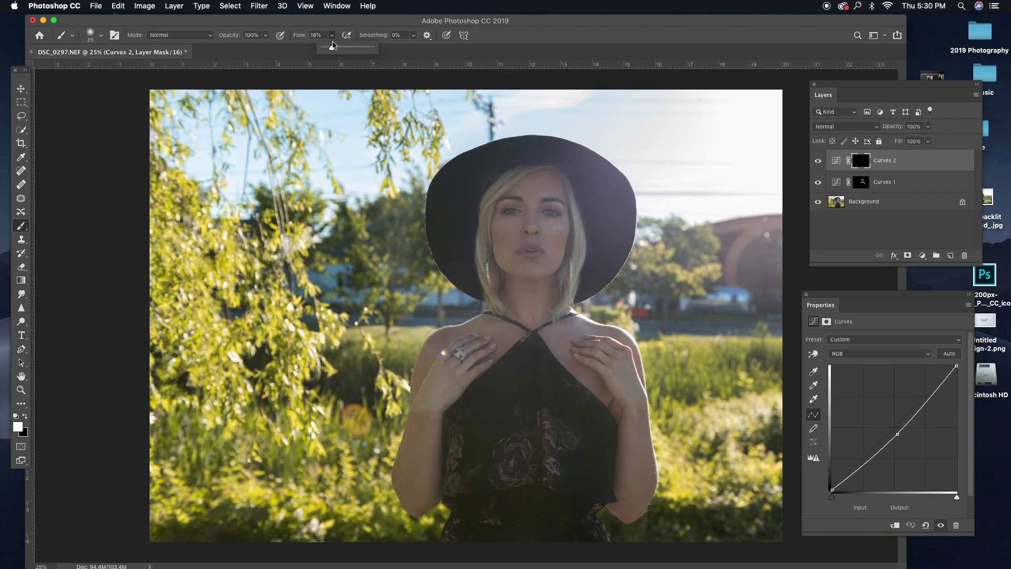
drag(330, 49, 326, 49)
key(bracketright)
key(bracketright)
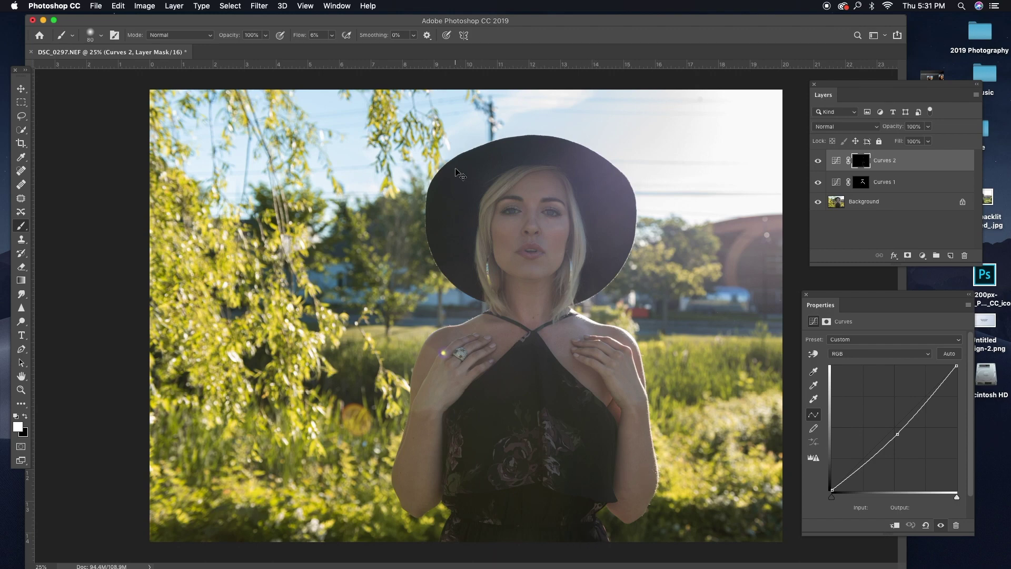
Darken the hollows beneath both cheekbones on the darkening Curves mask, using 3% flow and a brush enlarged up to size 175
key(super+equal)
key(super+equal)
key(super+equal)
drag(622, 169, 458, 332)
click(332, 36)
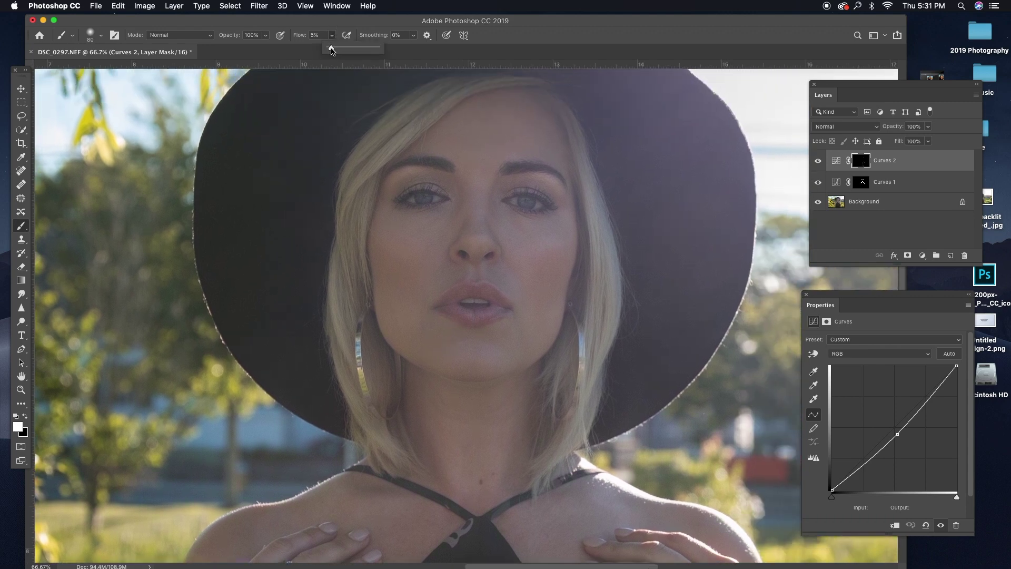
drag(330, 50, 330, 50)
key(bracketright)
key(bracketright)
key(bracketright)
key(bracketright)
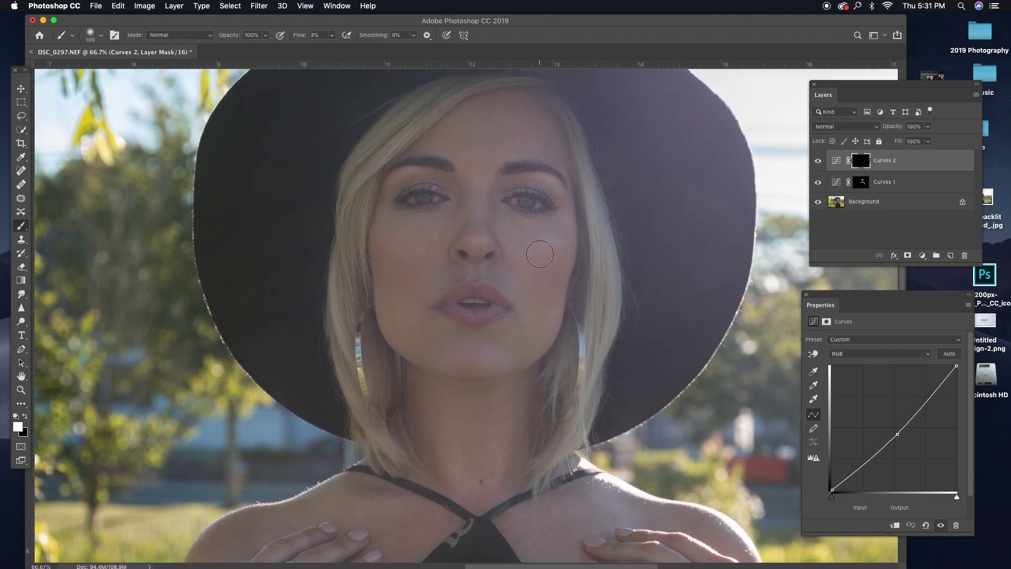
drag(541, 268, 561, 263)
key(bracketright)
mouse_move(402, 275)
mouse_down()
mouse_move(385, 252)
mouse_move(405, 268)
mouse_up()
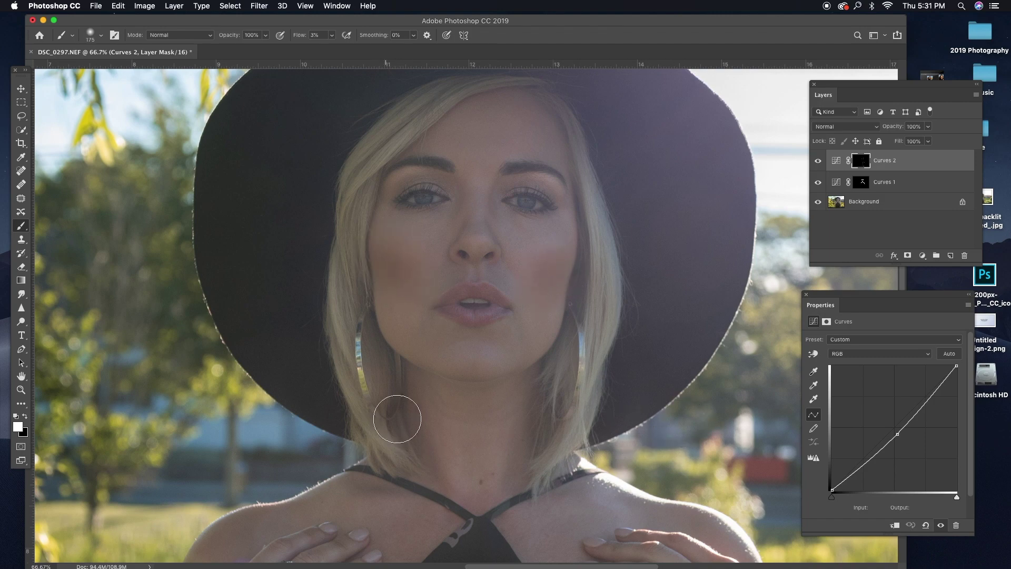
Group the brightening and darkening Curves layers together as Group 1
key(super+minus)
key(super+minus)
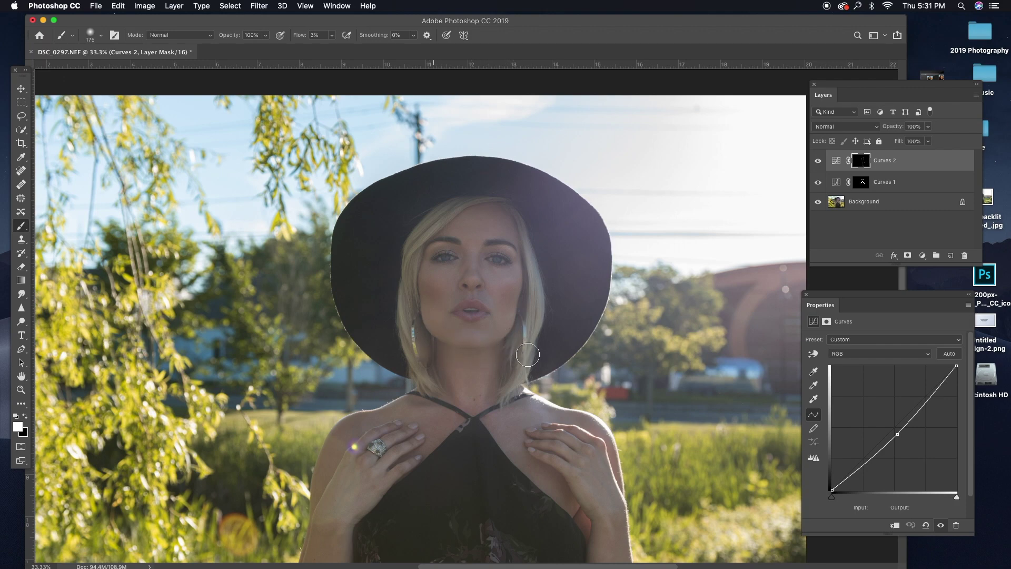
mouse_move(474, 445)
mouse_down()
mouse_move(437, 300)
mouse_move(433, 413)
mouse_move(433, 334)
mouse_move(458, 395)
mouse_up()
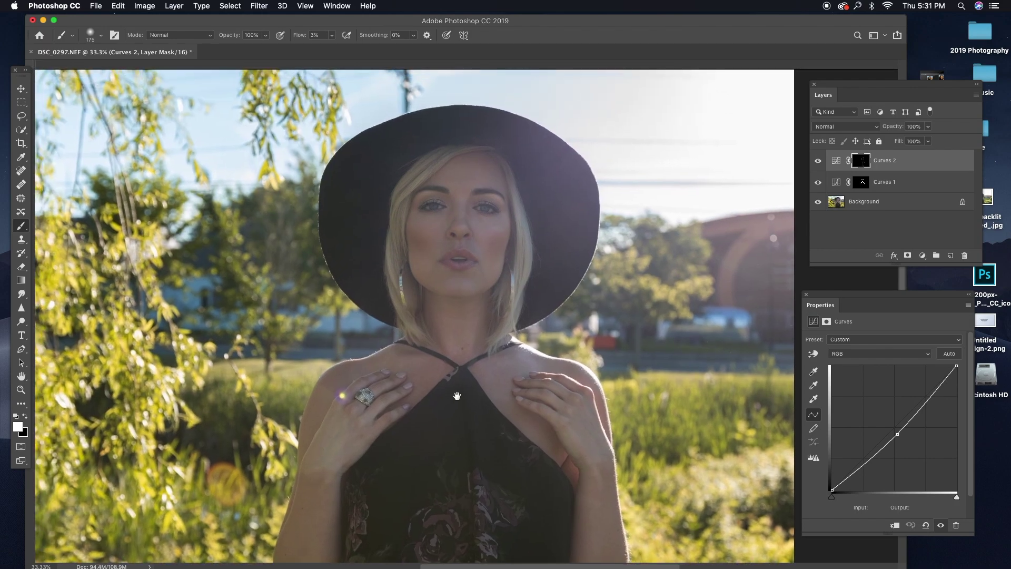
key(super+minus)
key(super+r)
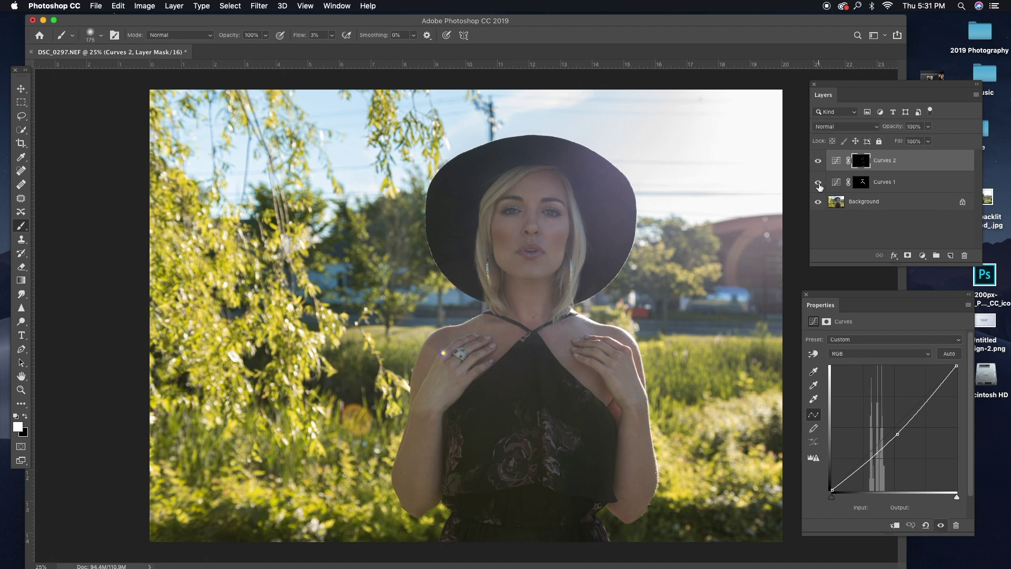
click(876, 183)
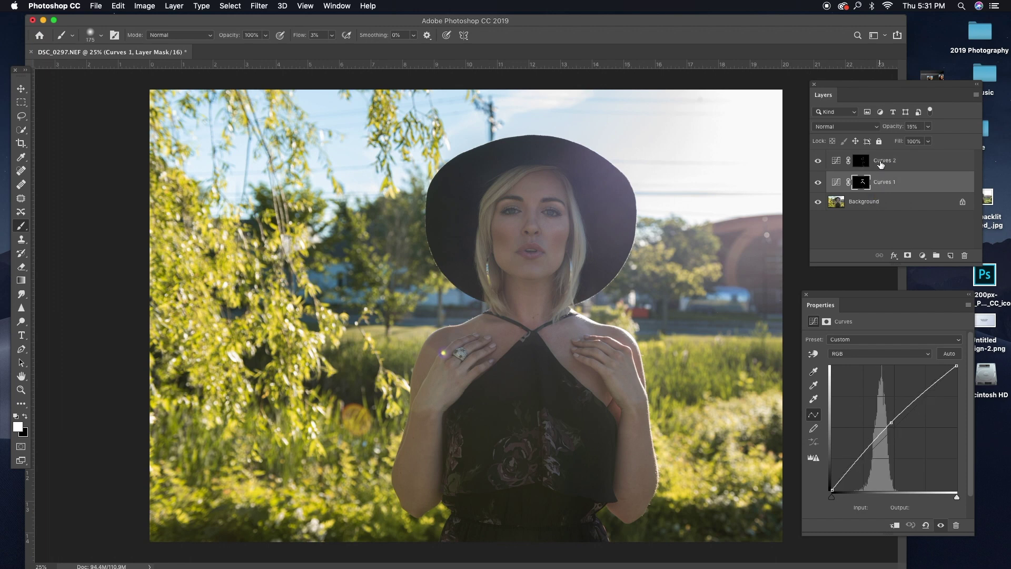
shift+click(880, 164)
right_click(880, 164)
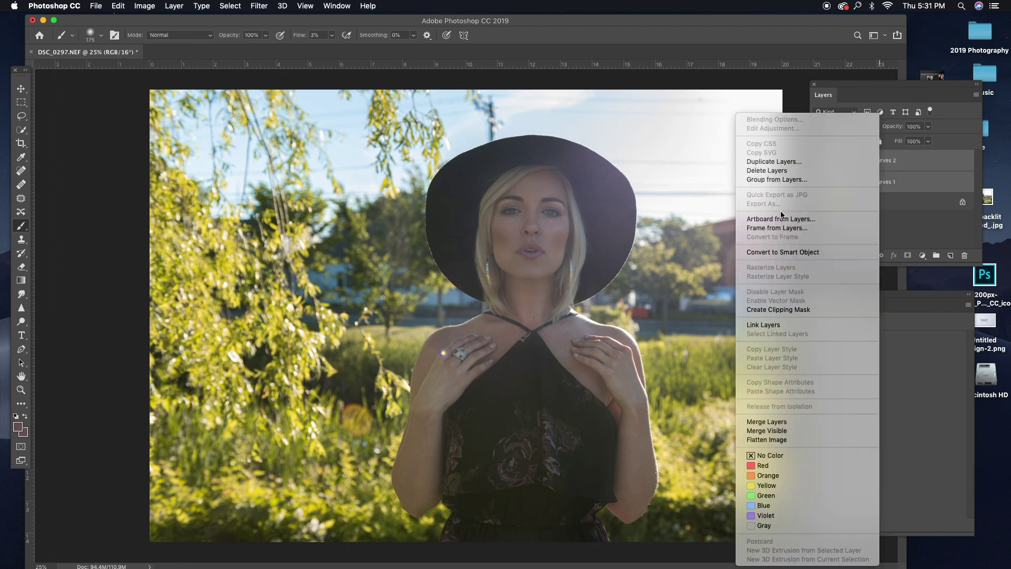
click(781, 180)
click(585, 265)
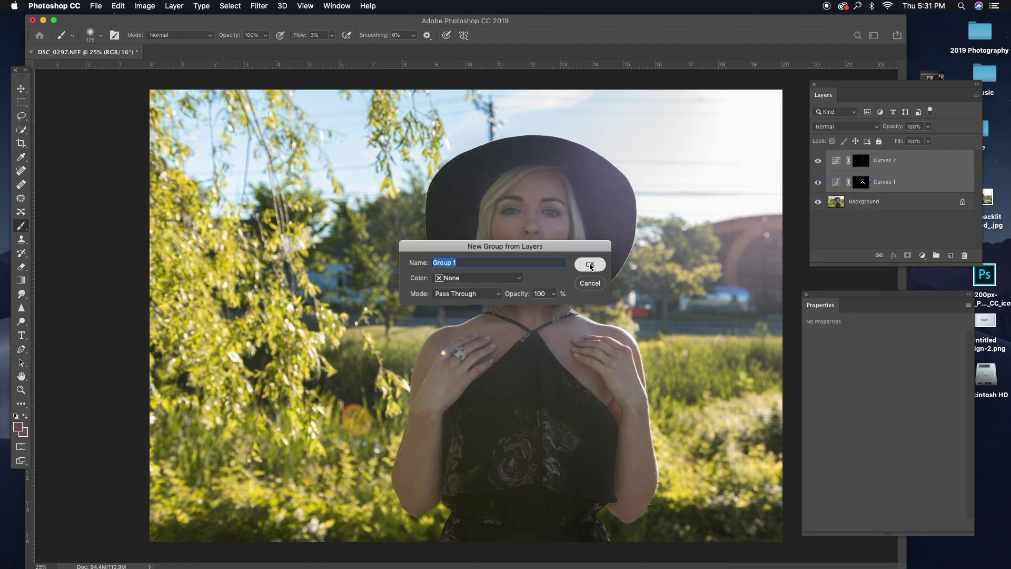
Set Group 1's opacity to 79% and toggle its visibility to compare the contouring
click(818, 157)
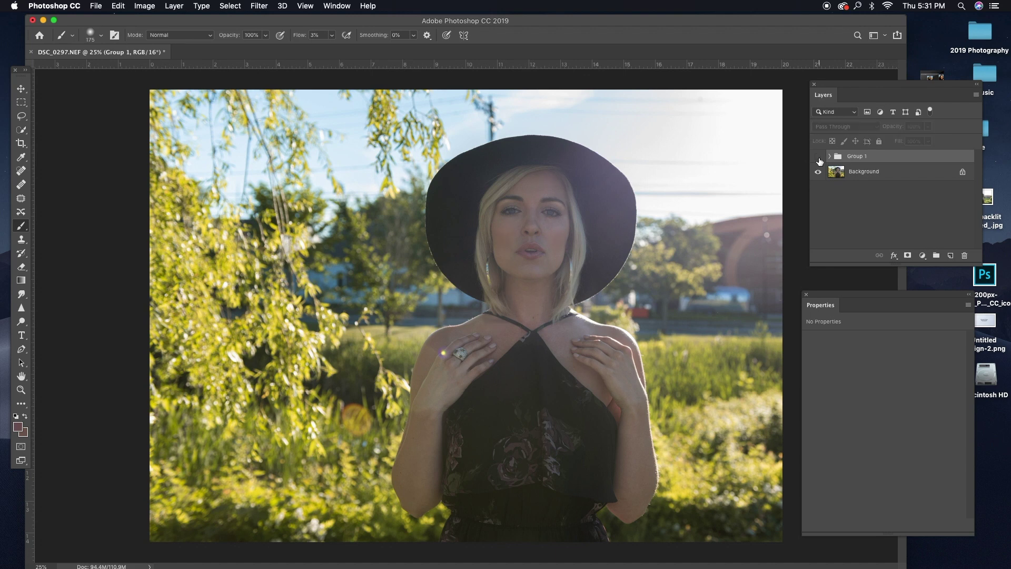
click(928, 127)
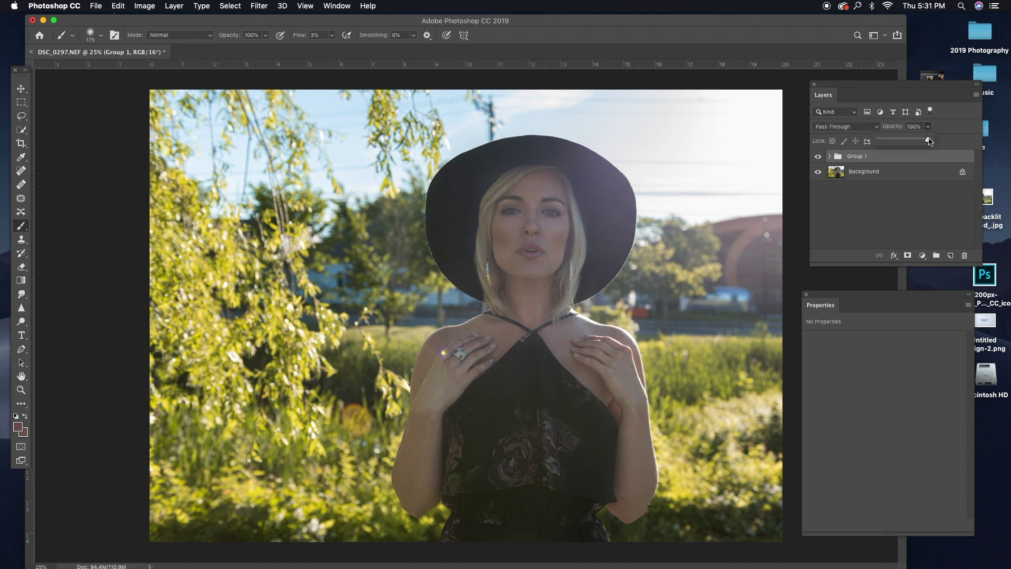
click(819, 160)
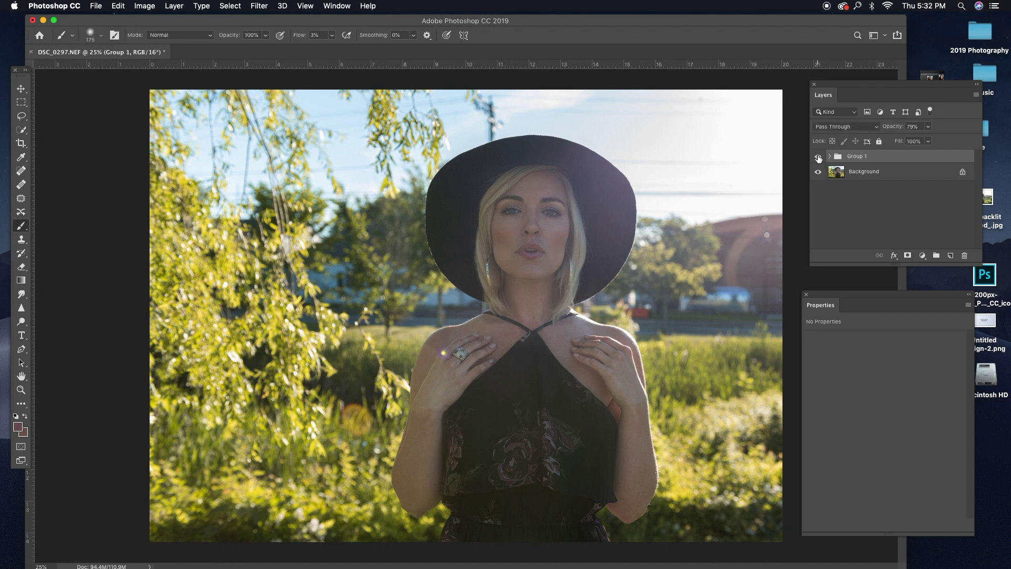
right_click(869, 161)
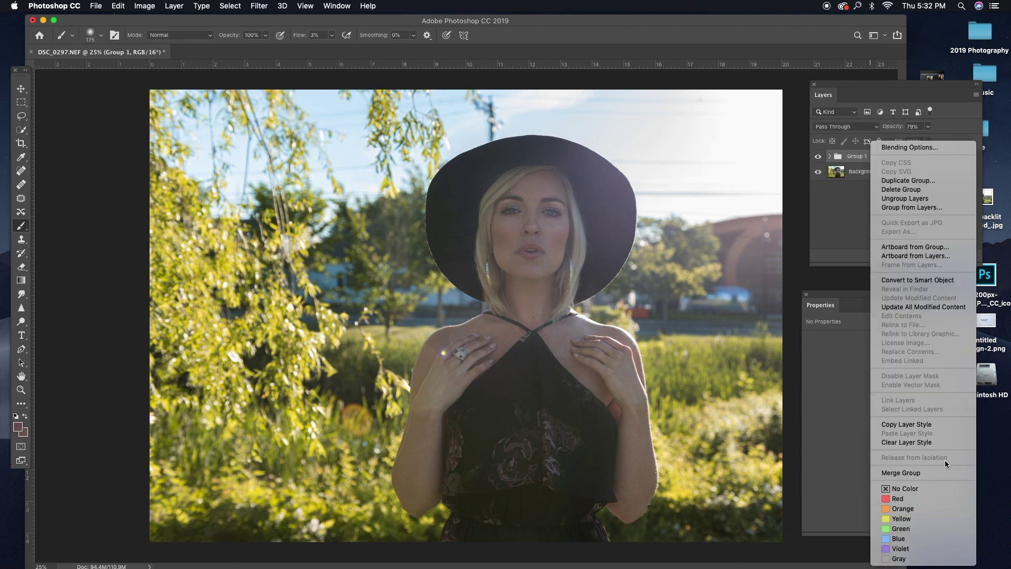
click(927, 474)
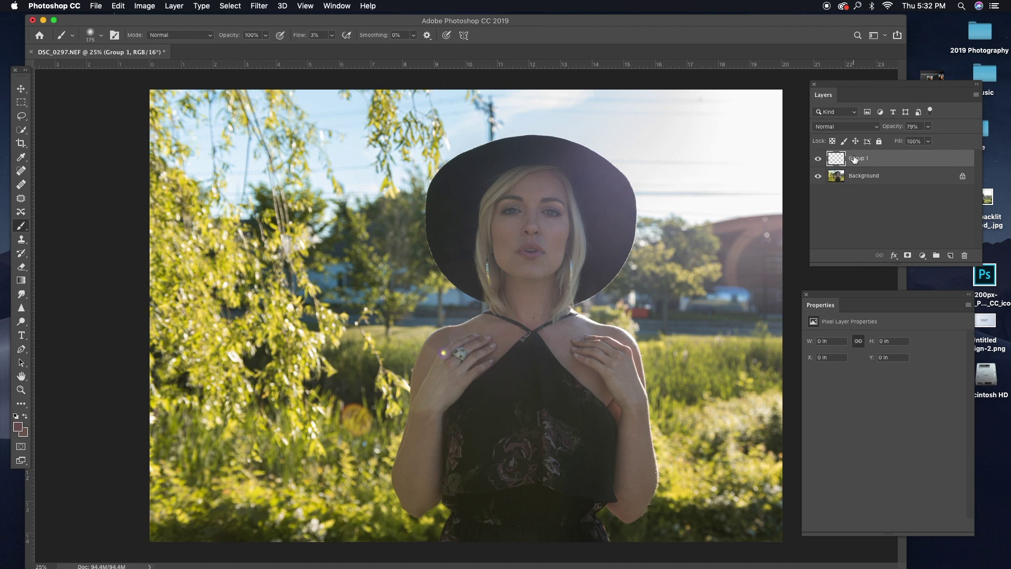
key(super+z)
Merge Group 1 with the Background layer
shift+click(863, 174)
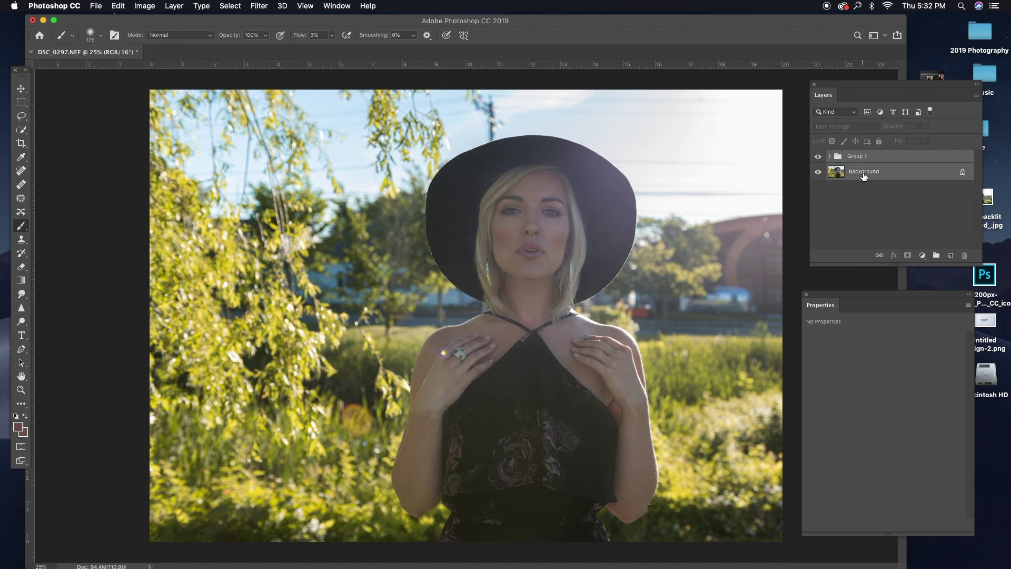
right_click(863, 176)
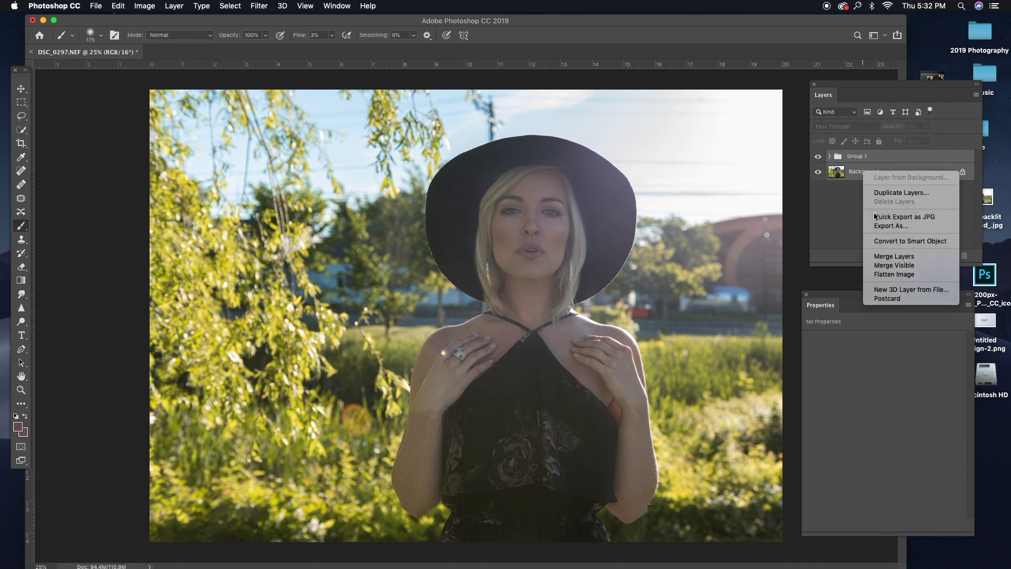
click(908, 257)
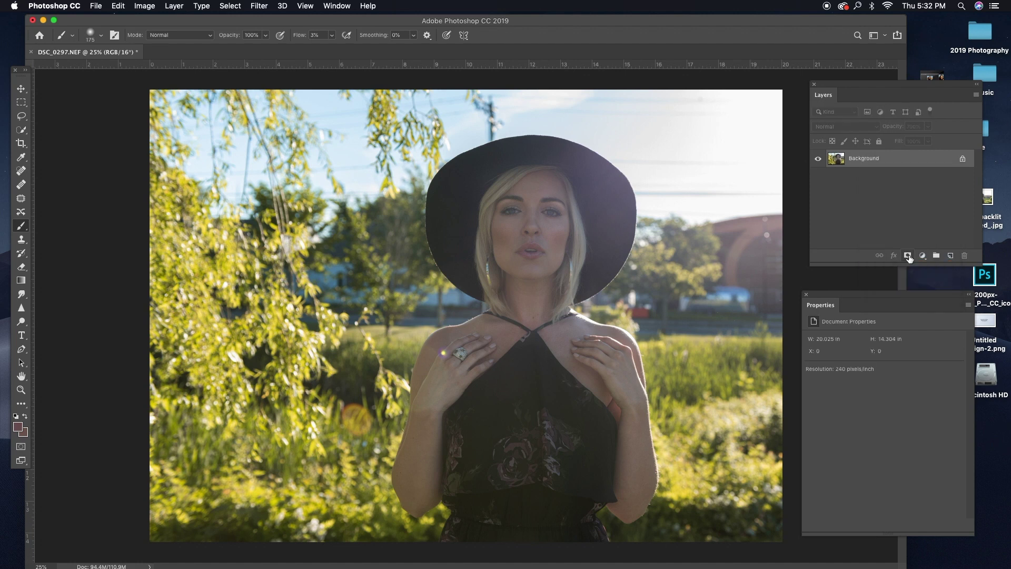
Add a Selective Color adjustment layer and, for Reds, slightly raise black and yellow, set magenta to 0 and slightly lower cyan
click(923, 255)
click(949, 446)
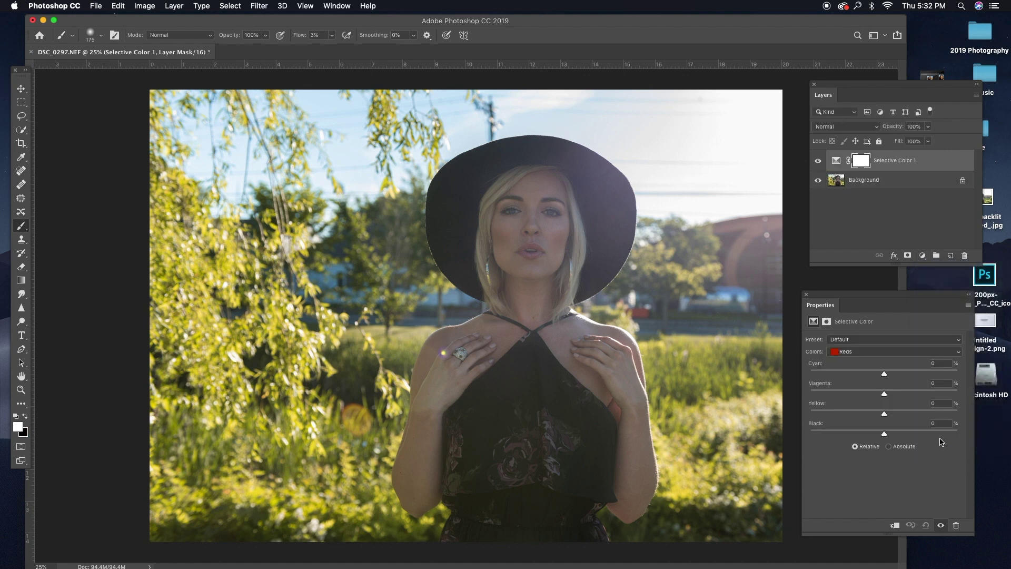
click(877, 353)
click(876, 351)
mouse_move(884, 435)
mouse_down()
mouse_move(931, 435)
mouse_move(892, 434)
mouse_up()
mouse_move(885, 415)
mouse_down()
mouse_move(899, 415)
mouse_move(866, 416)
mouse_move(904, 416)
mouse_move(874, 418)
mouse_move(889, 418)
mouse_up()
drag(884, 396, 847, 408)
drag(942, 407, 889, 396)
click(937, 383)
text(0)
mouse_move(887, 375)
mouse_down()
mouse_move(895, 375)
mouse_move(863, 376)
mouse_move(881, 378)
mouse_up()
Toggle the Selective Color layer's visibility to compare the Reds adjustment with the original color
click(818, 163)
click(818, 163)
click(817, 163)
click(817, 164)
click(817, 163)
click(817, 164)
For Yellows, set black to +4% and raise yellow, checking the effect with the adjustment layer on and off
click(883, 352)
click(871, 359)
mouse_move(890, 436)
mouse_down()
mouse_move(866, 438)
mouse_move(908, 437)
mouse_move(876, 438)
mouse_move(908, 437)
mouse_move(888, 436)
mouse_up()
mouse_move(885, 416)
mouse_down()
mouse_move(896, 417)
mouse_move(877, 417)
mouse_move(893, 422)
mouse_up()
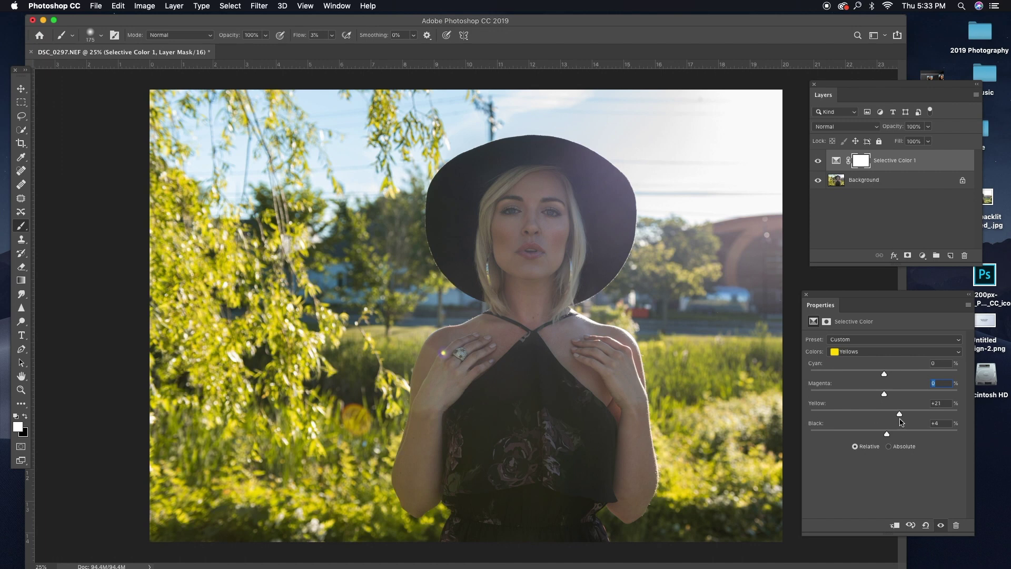
drag(900, 421, 897, 420)
click(819, 162)
click(820, 162)
click(819, 163)
click(820, 163)
Raise magenta slightly in the Yellows, compare before and after, and fine-tune cyan
drag(884, 397, 893, 400)
click(818, 161)
click(818, 161)
mouse_move(884, 374)
mouse_down()
mouse_move(875, 375)
mouse_move(902, 375)
mouse_move(883, 375)
mouse_up()
For Greens, reset black and yellow to 0 and raise magenta to +84% to warm the foliage
click(876, 352)
click(870, 359)
drag(884, 438, 828, 416)
click(938, 423)
text(0)
key(Return)
click(937, 403)
text(0)
key(Return)
drag(884, 393, 935, 394)
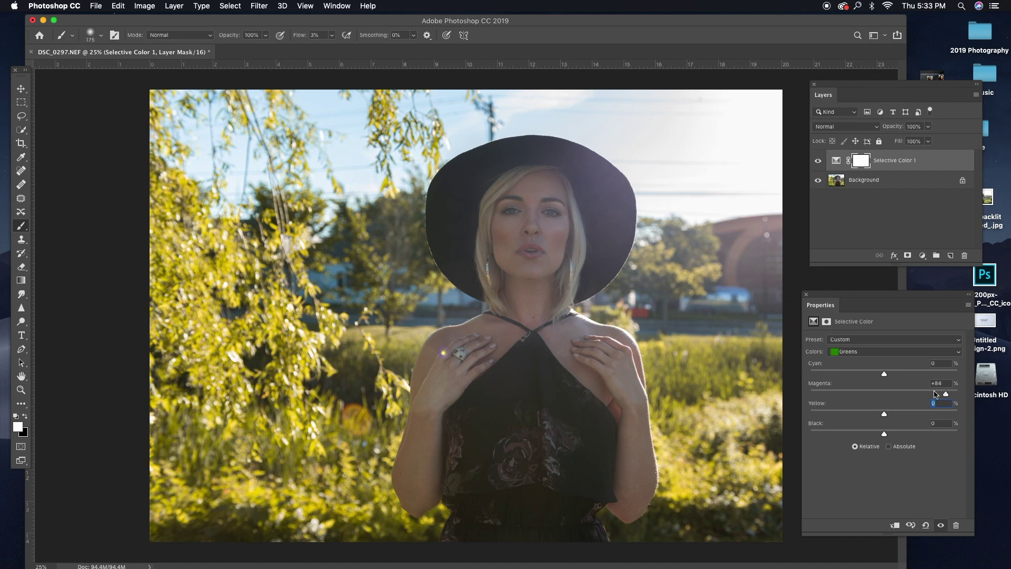
Try black and yellow adjustments on the Cyans, resetting each to 0
click(870, 353)
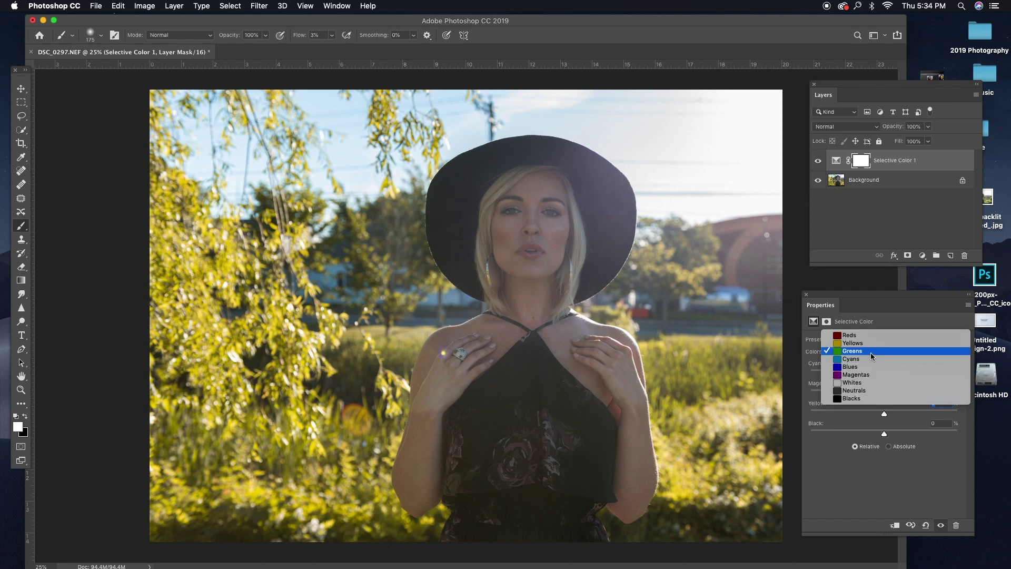
click(863, 359)
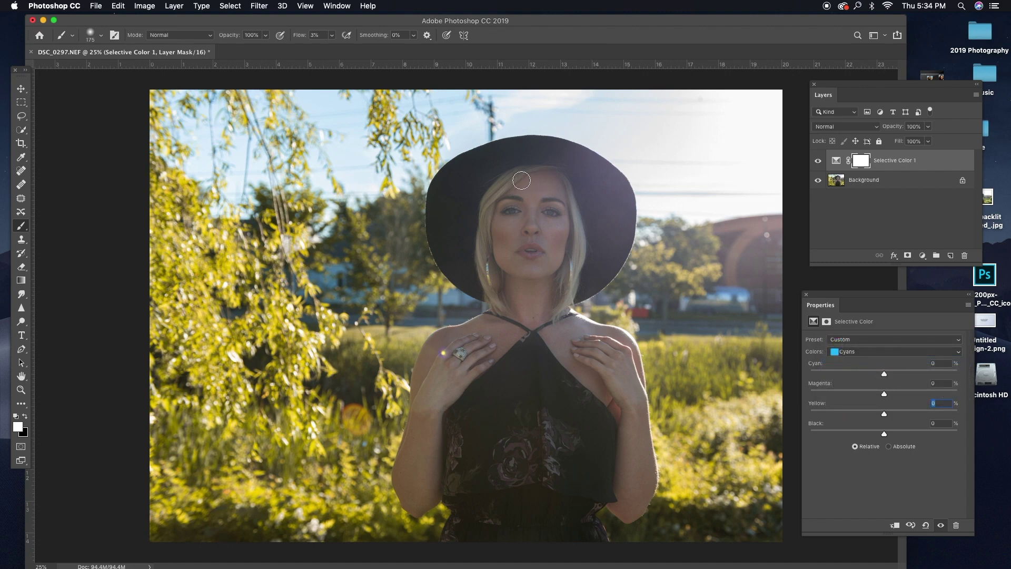
key(super+plus)
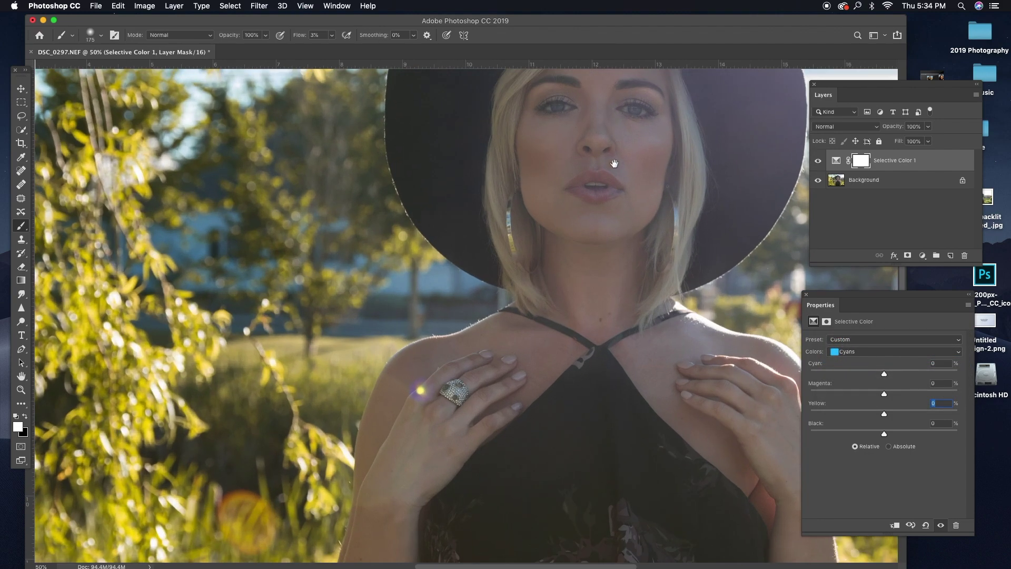
scroll(614, 165, up, 5)
drag(884, 435, 915, 430)
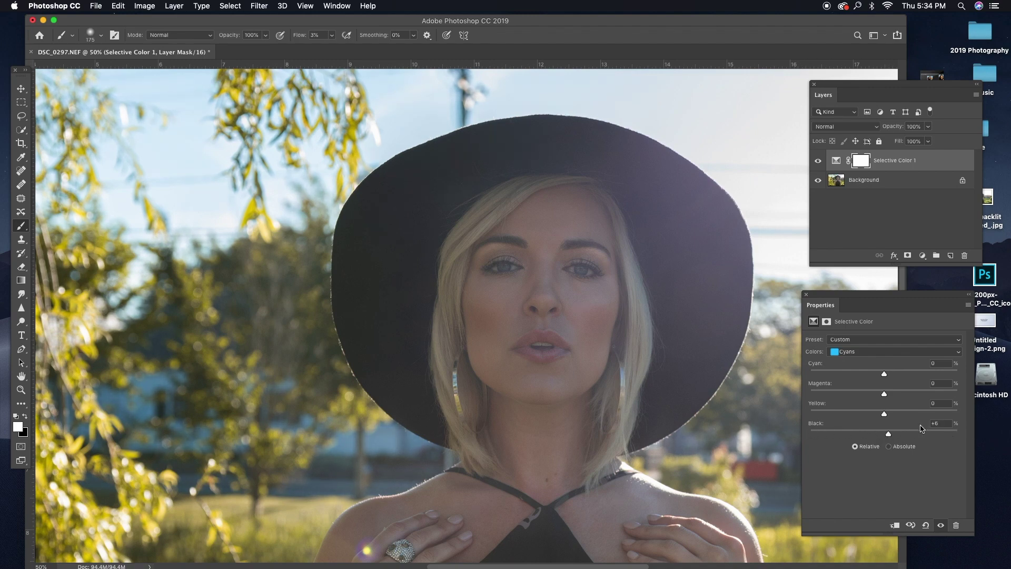
click(951, 425)
text(0)
key(Return)
drag(884, 415, 809, 418)
click(942, 403)
text(0)
For Blues, set cyan to -18%, magenta to -17%, yellow to -16% and black to -14%, then compare before and after
click(889, 351)
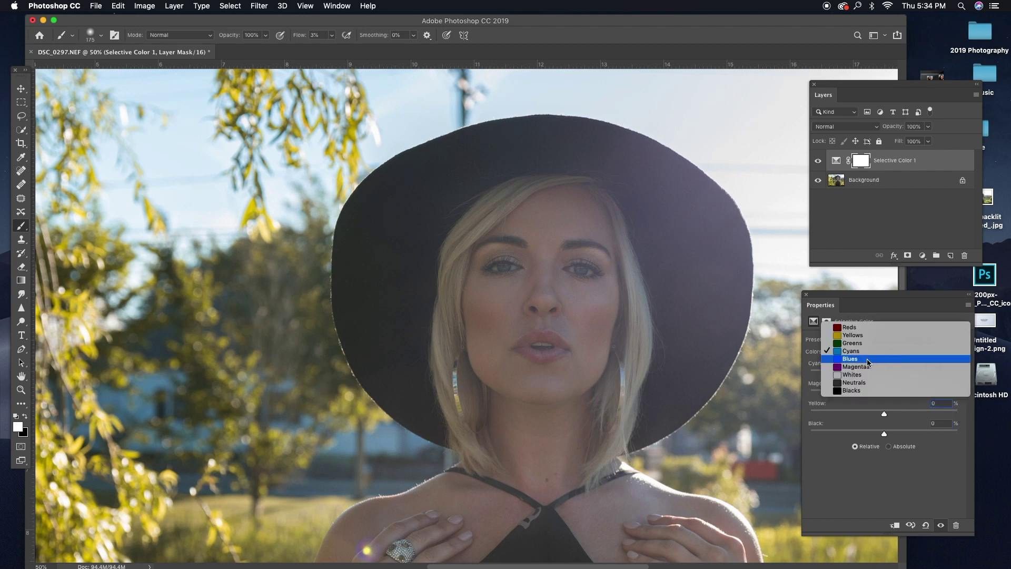
click(869, 360)
drag(884, 433, 862, 415)
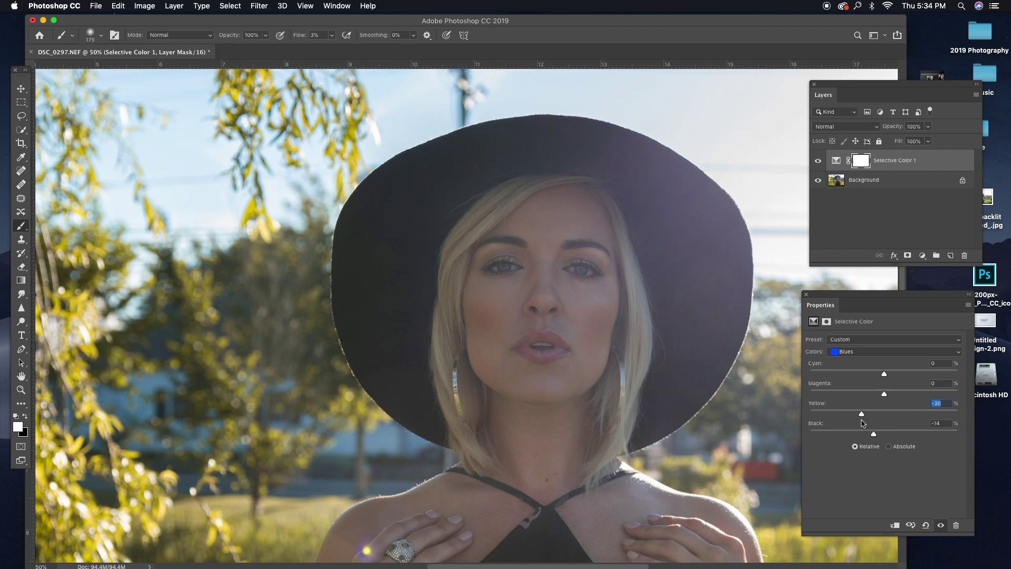
mouse_move(862, 420)
mouse_down()
mouse_move(872, 423)
mouse_move(888, 397)
mouse_move(864, 397)
mouse_move(911, 402)
mouse_move(872, 404)
mouse_up()
mouse_move(884, 375)
mouse_down()
mouse_move(869, 375)
mouse_move(919, 382)
mouse_move(872, 383)
mouse_up()
key(super+minus)
key(super+minus)
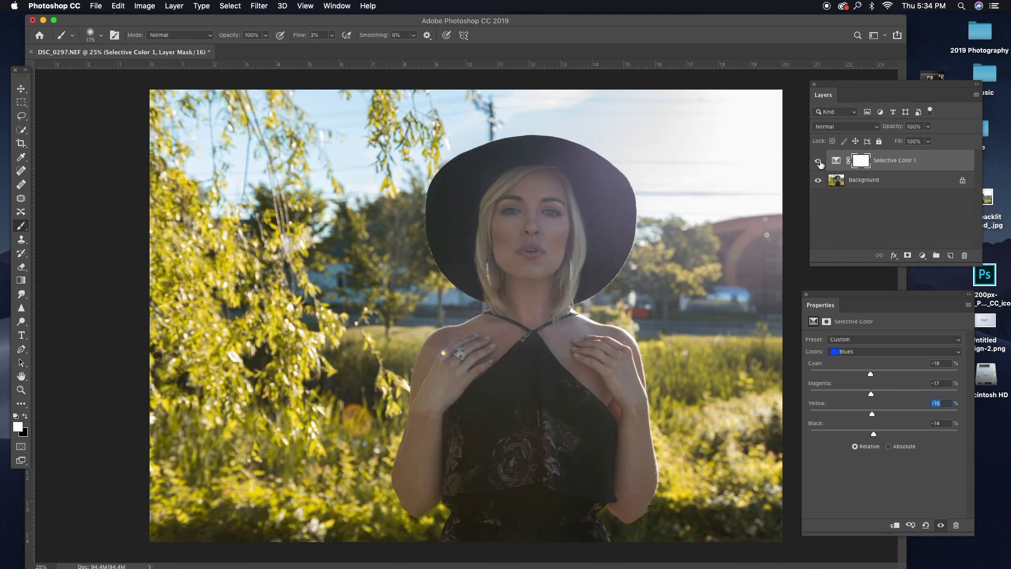
click(819, 162)
click(819, 162)
For Whites, set magenta to -15%, yellow to -2%, black to +8% and cyan to 0, then compare before and after
click(879, 353)
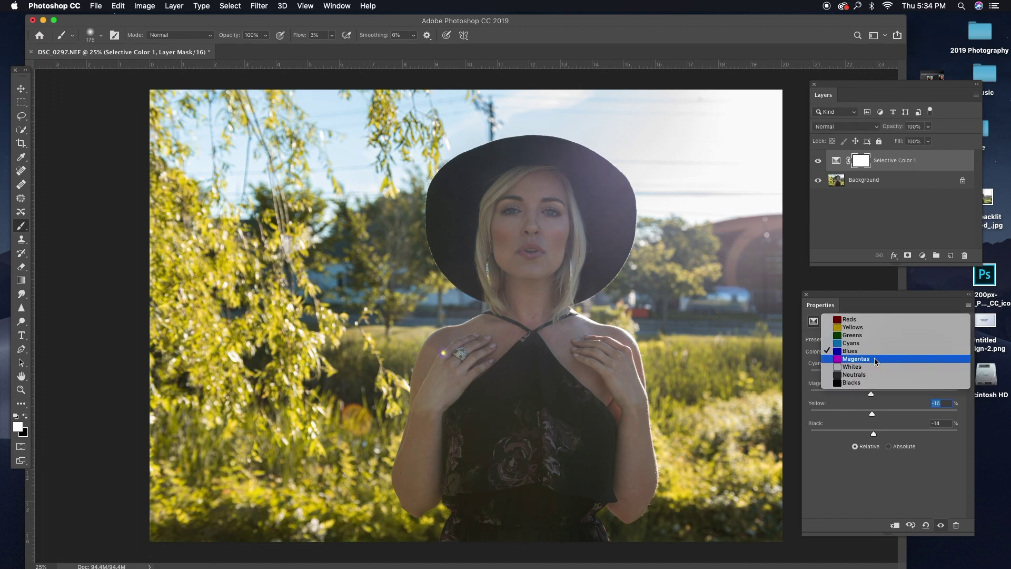
click(873, 367)
drag(877, 437, 874, 399)
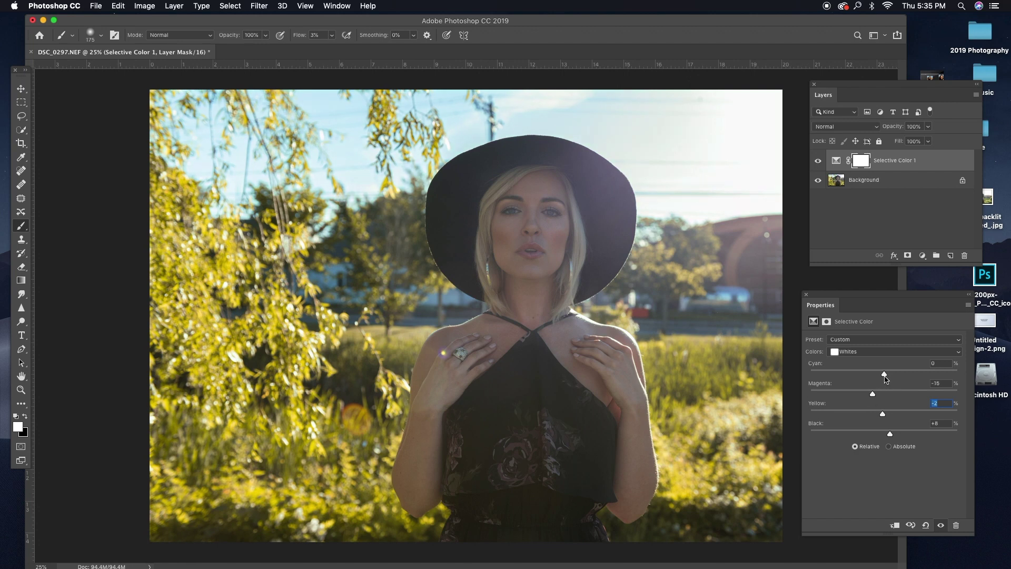
mouse_move(885, 375)
mouse_down()
mouse_move(868, 377)
mouse_move(923, 376)
mouse_move(869, 379)
mouse_up()
click(872, 378)
key(BackSpace)
key(BackSpace)
key(BackSpace)
text(0)
click(818, 161)
click(818, 161)
Try shifting the Neutrals, resetting cyan, magenta, yellow and black to 0
click(863, 357)
click(860, 359)
drag(884, 434, 887, 382)
drag(875, 378, 914, 381)
text(0)
key(Tab)
text(0)
key(Tab)
text(0)
key(Tab)
text(0)
For Blacks, set black to +2%, yellow to +1% and magenta to 0, and fine-tune cyan
click(877, 351)
click(876, 363)
drag(884, 434, 885, 437)
drag(885, 416, 889, 418)
key(shift+Tab)
text(1)
drag(884, 395, 882, 396)
drag(885, 395, 887, 396)
click(942, 384)
text(0)
drag(885, 374, 882, 376)
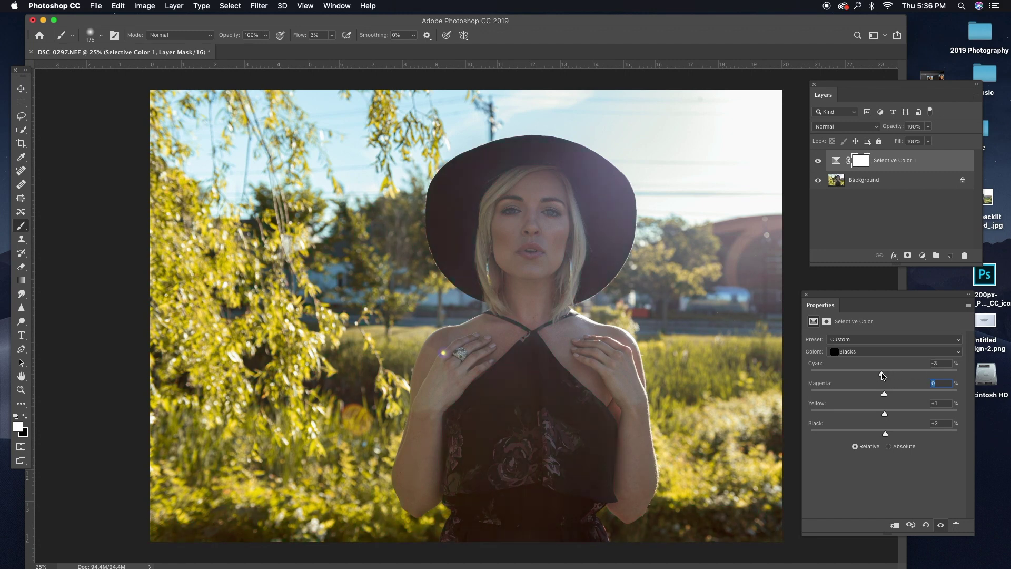
click(935, 364)
Merge the Selective Color layer into the Background
click(898, 202)
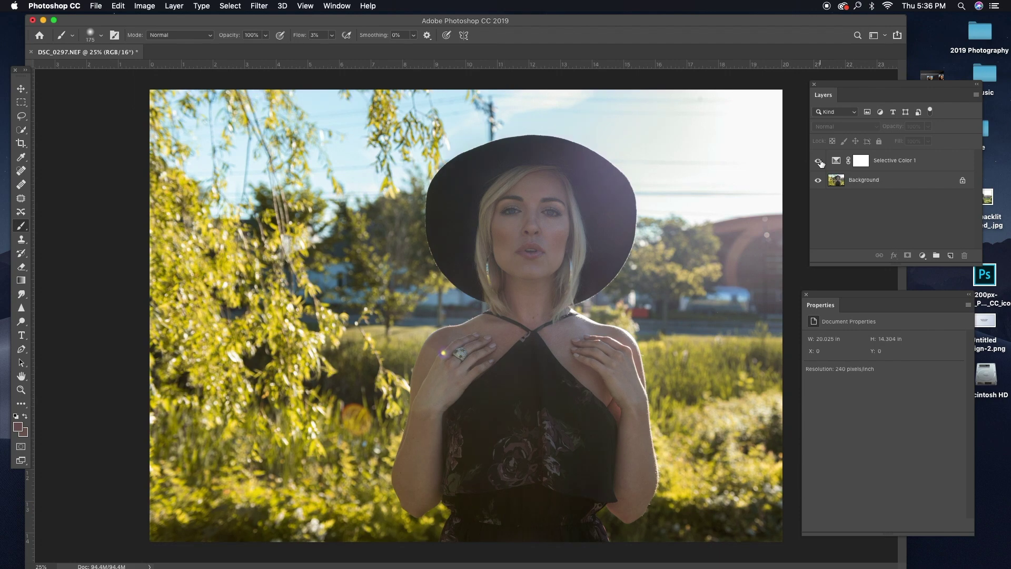
right_click(882, 165)
click(788, 421)
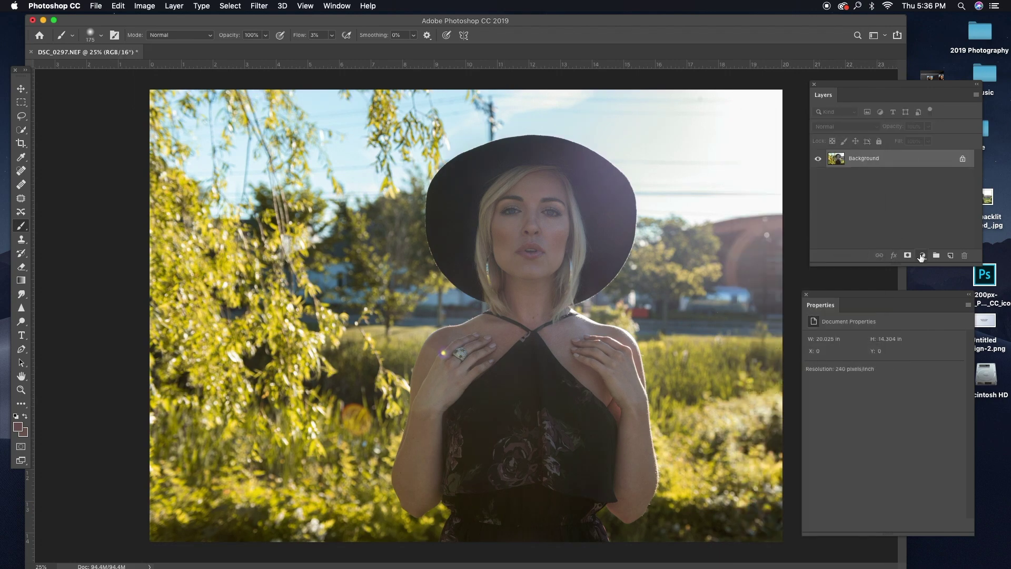
Add a brightening Curves layer with its midpoint raised from input 120 to output 139, and invert its mask to black
click(921, 255)
click(938, 317)
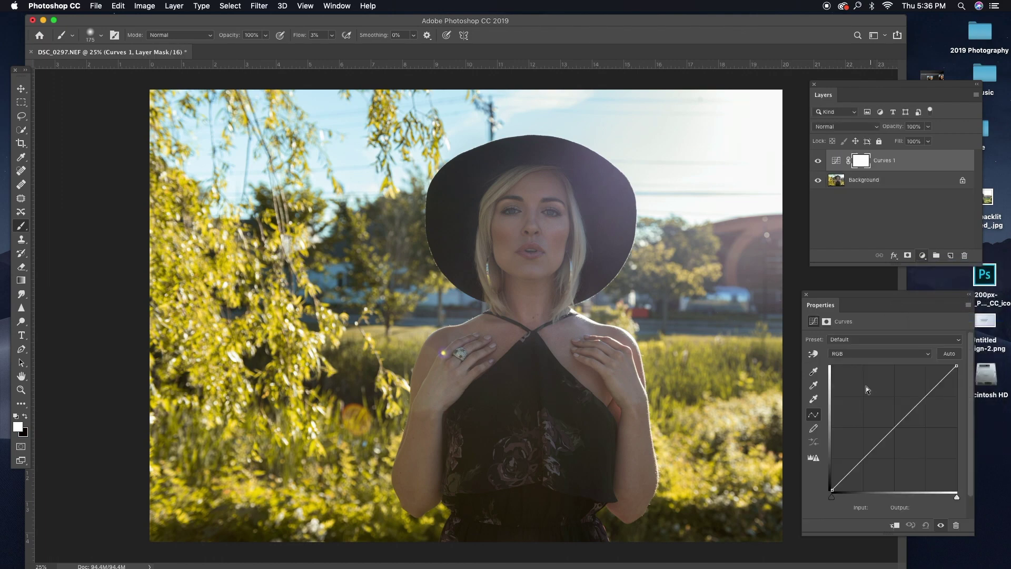
drag(893, 429, 891, 420)
key(super+i)
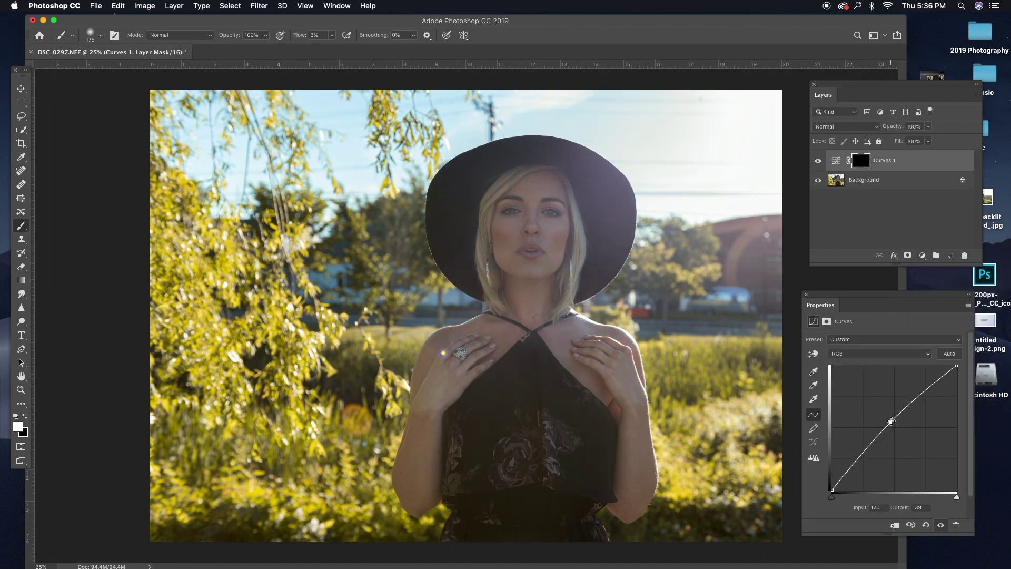
Paint over the whites of the first eye on the Curves mask with a size 25 brush at 43% flow
key(super+plus)
key(super+plus)
key(super+plus)
drag(652, 226, 560, 485)
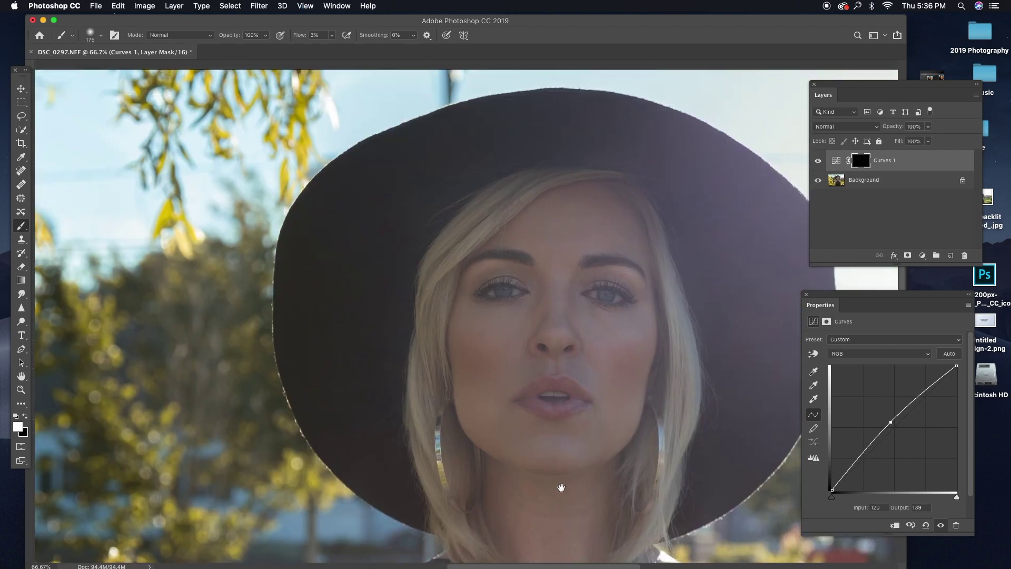
key(super+plus)
key(super+plus)
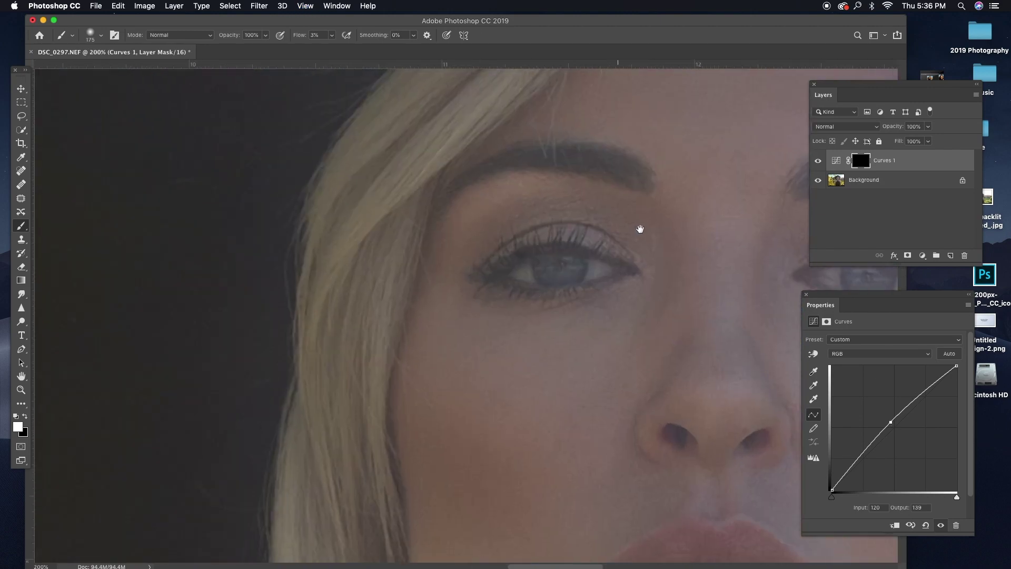
scroll(316, 259, right, 3)
drag(332, 35, 351, 57)
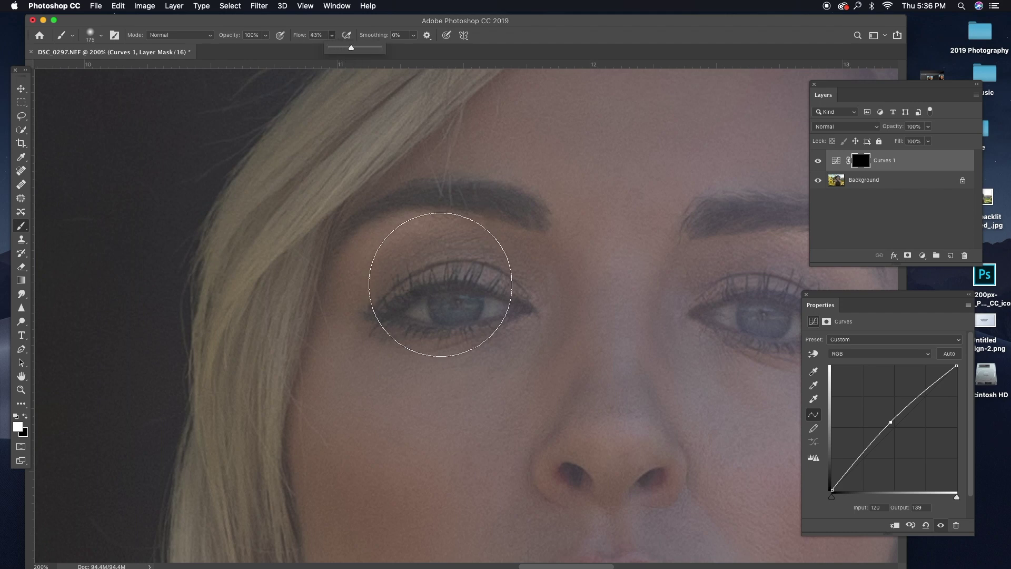
key(bracketleft)
key(bracketleft)
key(bracketleft)
key(bracketleft)
key(bracketleft)
key(bracketleft)
key(bracketleft)
key(bracketleft)
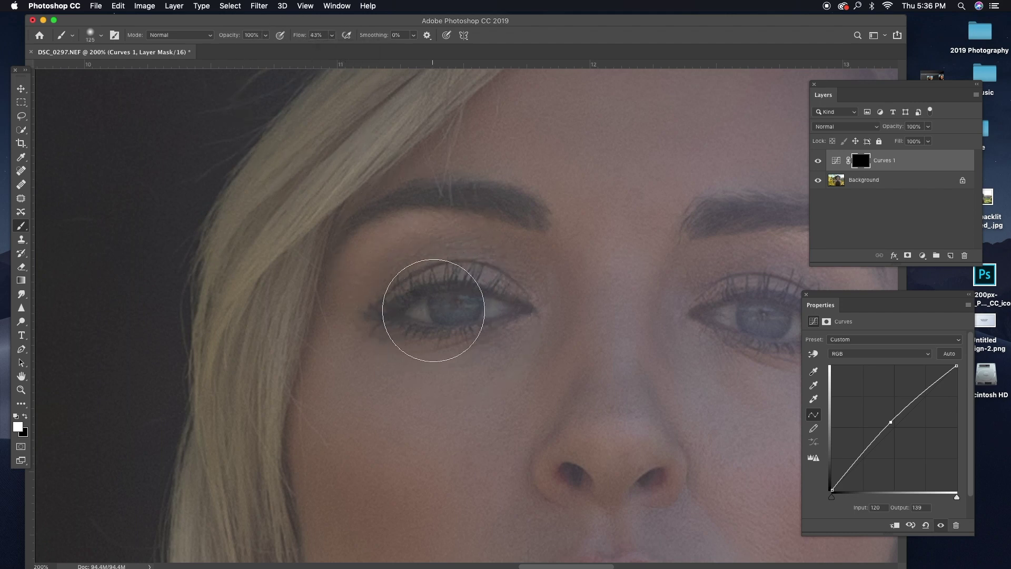
key(bracketleft)
key(bracketleft)
key(bracketleft)
key(bracketleft)
key(bracketleft)
drag(421, 311, 420, 309)
drag(486, 310, 499, 309)
Brighten the white of the other eye on the Curves mask, and the irises with a size 15 brush
scroll(637, 302, right, 4)
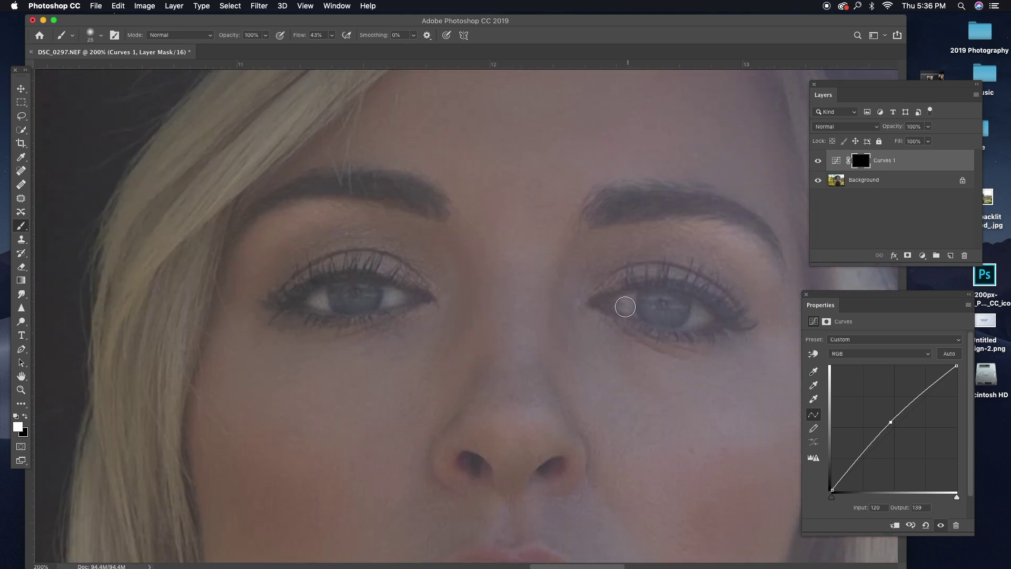
mouse_move(621, 306)
mouse_down()
mouse_move(702, 316)
mouse_move(643, 308)
mouse_up()
key(bracketleft)
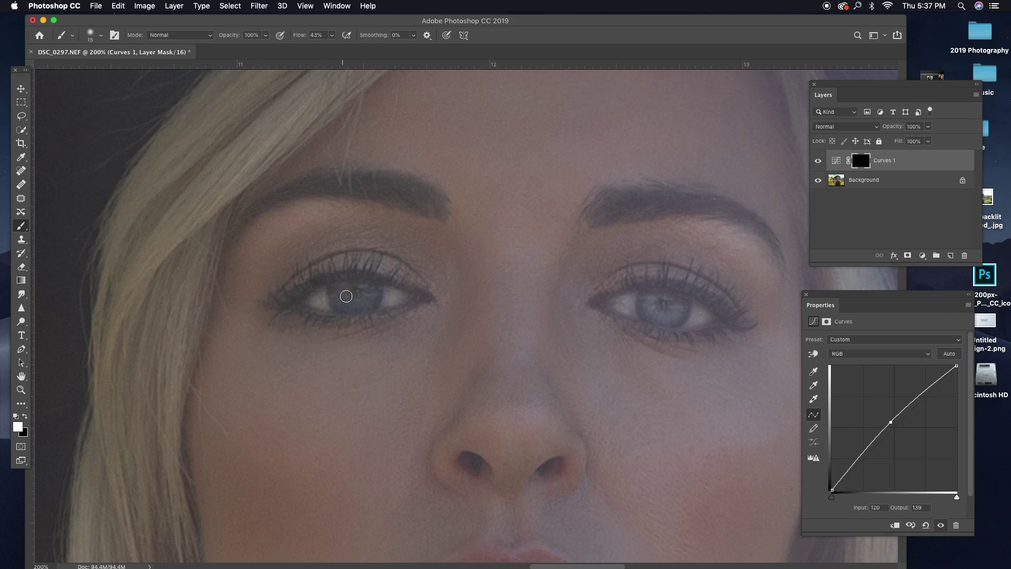
key(super+minus)
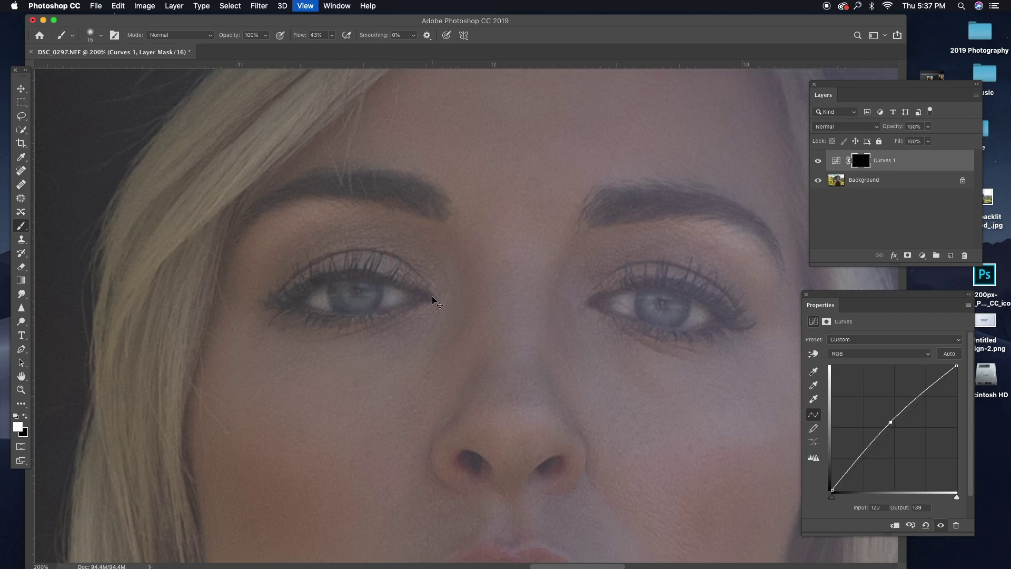
key(super+minus)
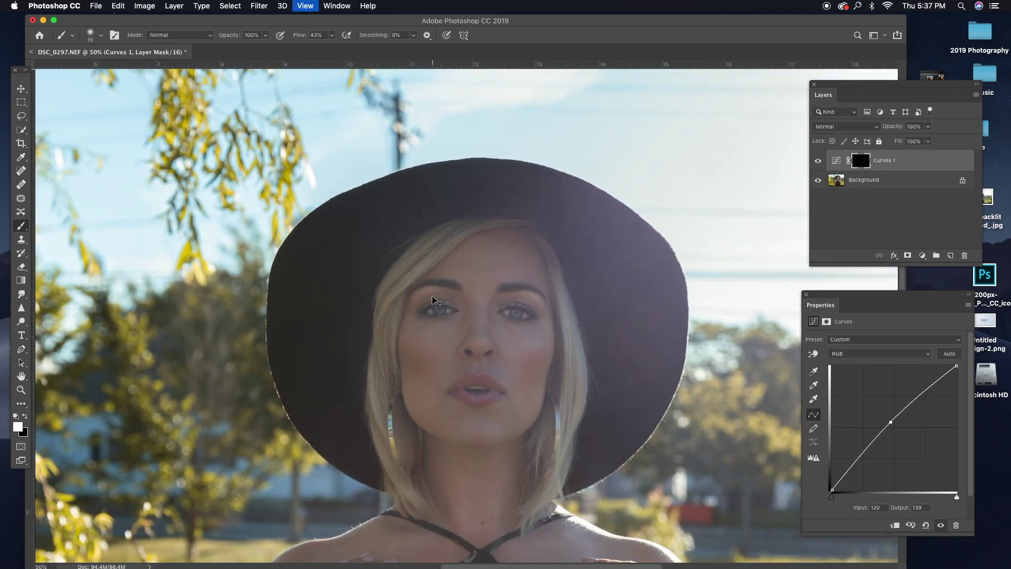
Brighten the bridge of the nose on the Curves mask with a size 45 brush
key(super+plus)
key(super+plus)
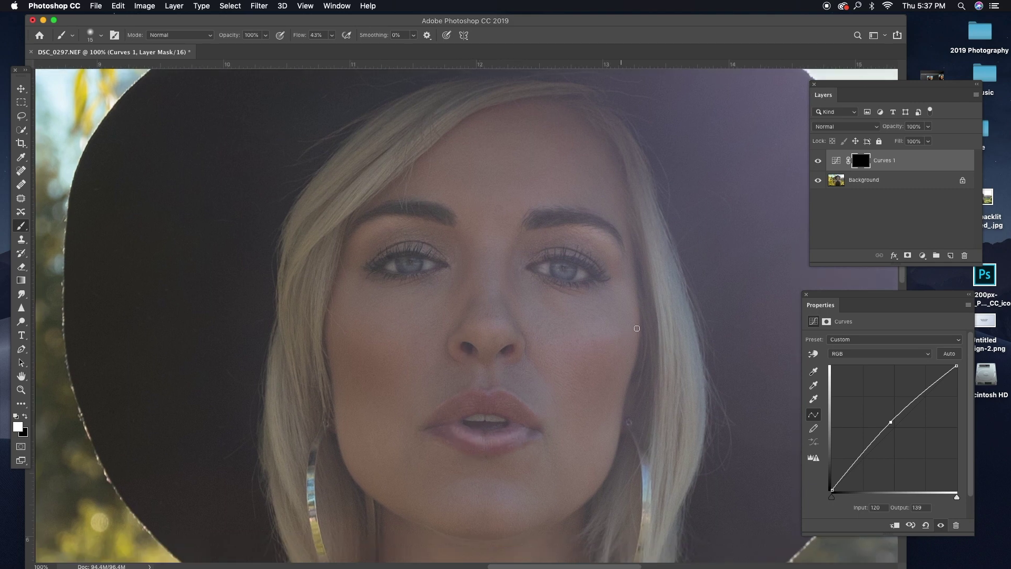
key(super+minus)
key(super+minus)
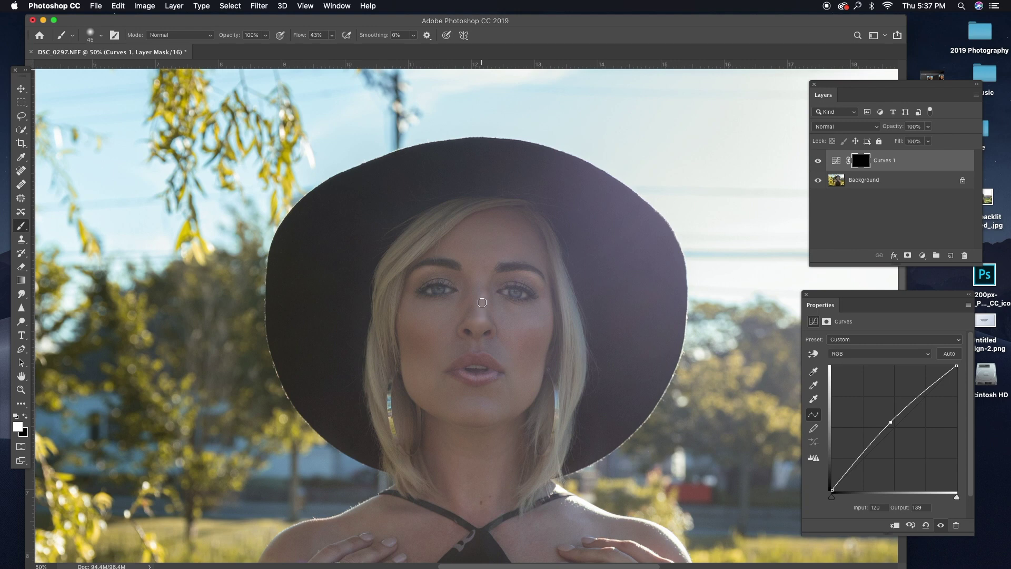
click(483, 282)
Try the Curves layer at 27% opacity and compare the portrait with the layer hidden and shown
click(927, 141)
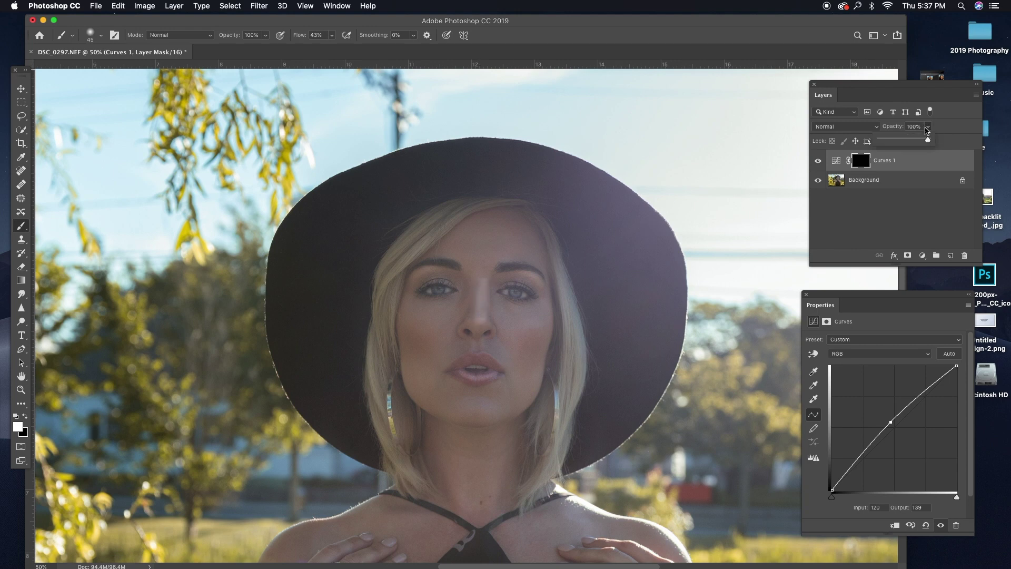
drag(929, 142, 894, 146)
click(817, 164)
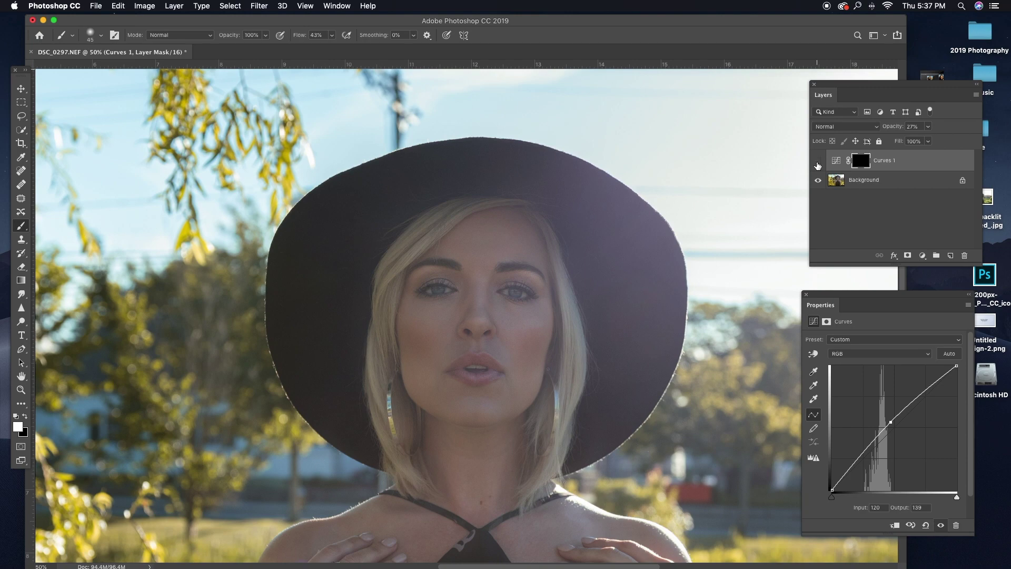
click(817, 161)
key(super+minus)
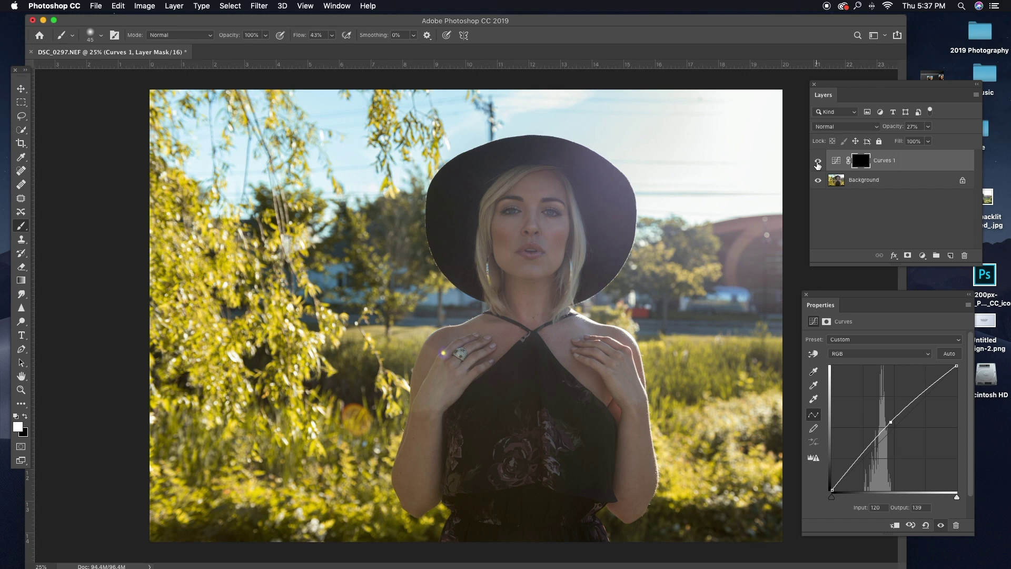
Lower the Curves layer's opacity to 17% and merge it down into the Background
click(929, 128)
drag(927, 140, 922, 140)
click(818, 162)
click(819, 161)
click(819, 162)
click(819, 161)
right_click(869, 162)
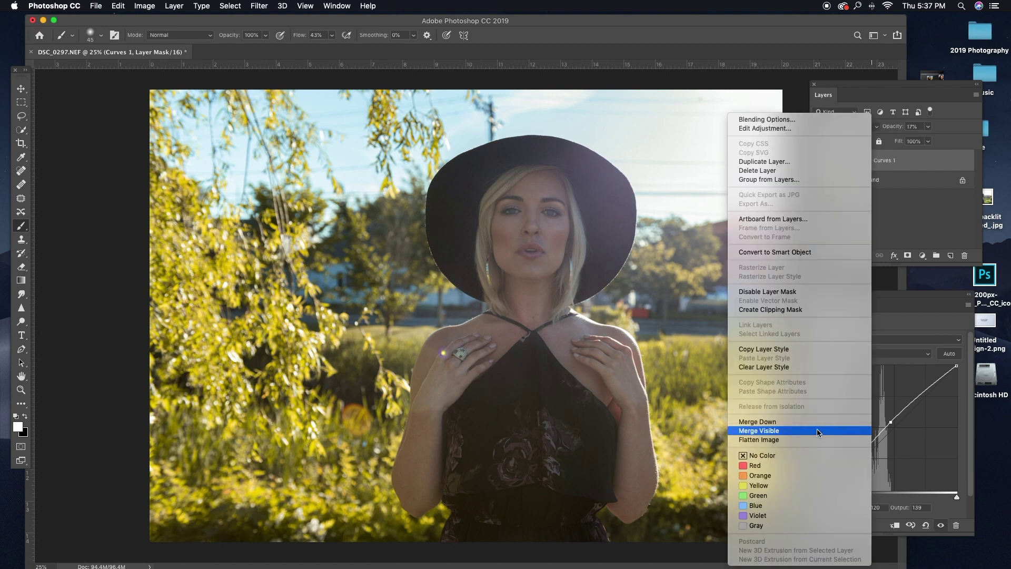
click(801, 422)
Add a Curves layer with a highlight point at input 209, output 213 and a shadow point at output 46, and merge it into the Background
click(922, 257)
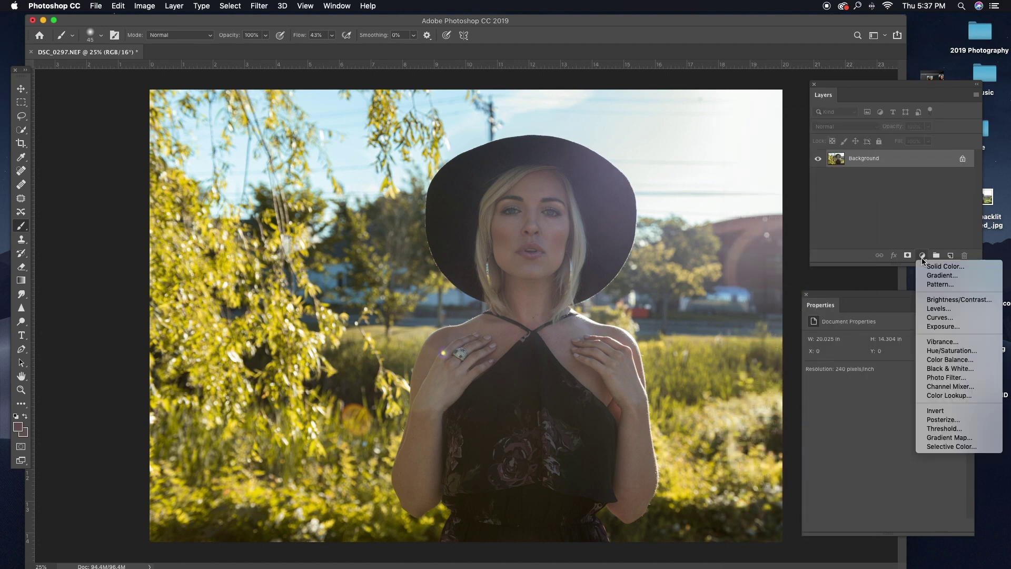
click(940, 316)
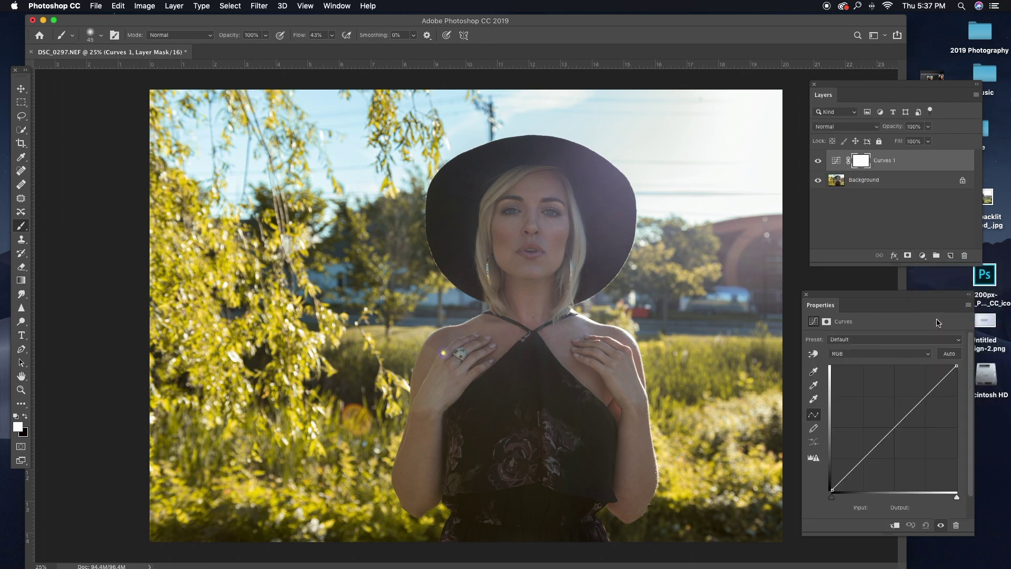
click(933, 386)
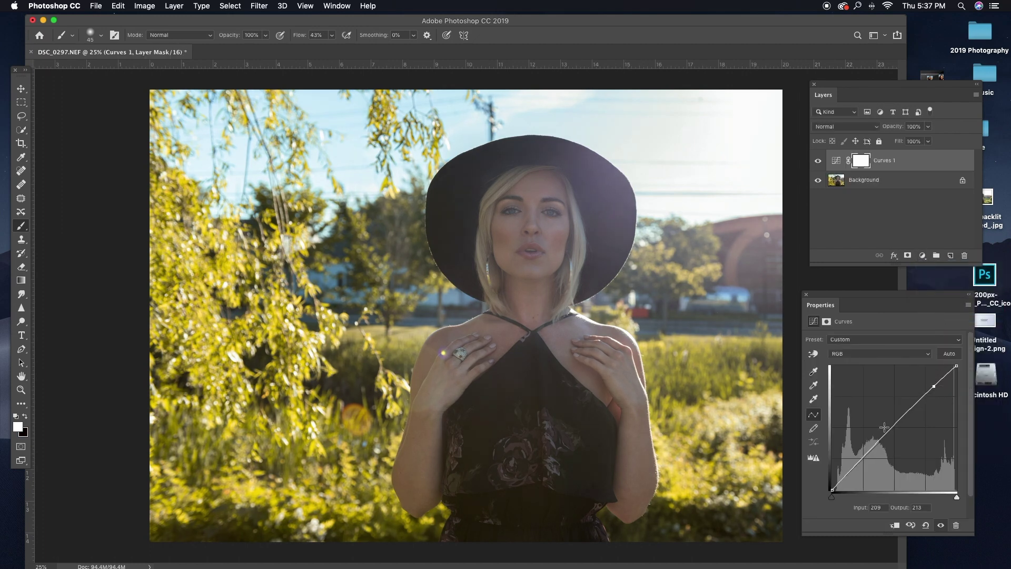
click(855, 467)
click(818, 161)
right_click(878, 168)
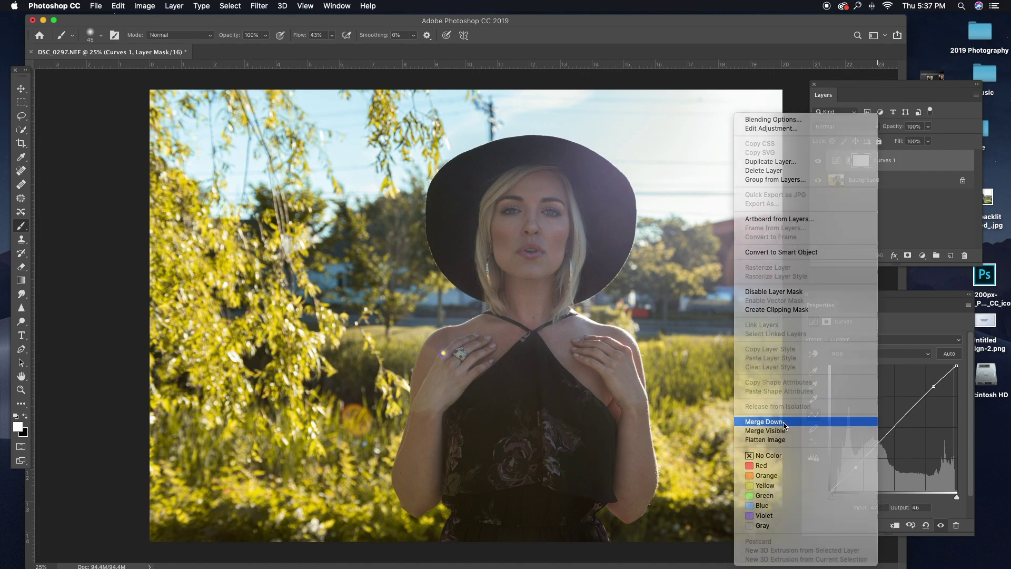
click(784, 426)
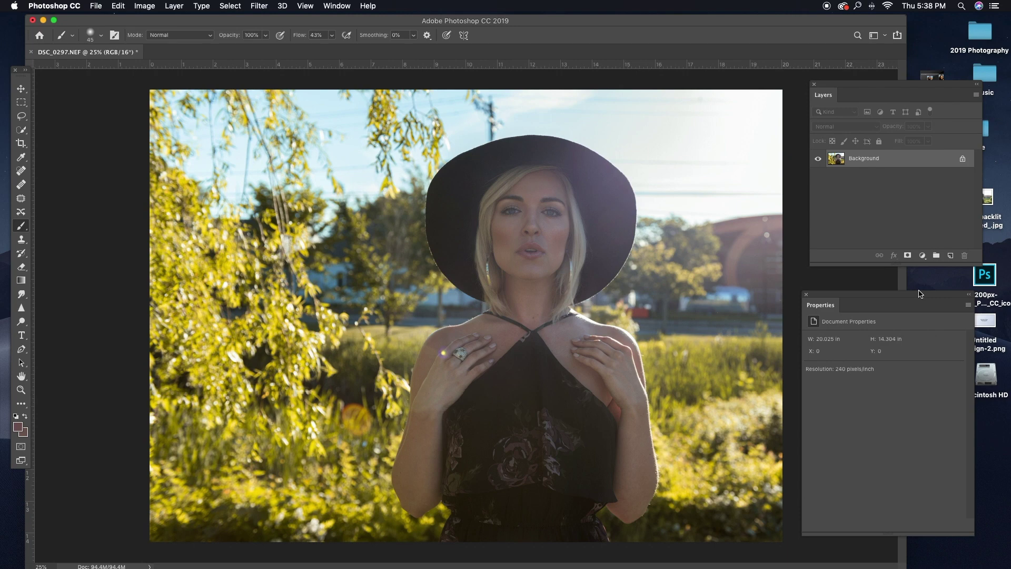
Duplicate the Background layer and sharpen the eyes on the copy using the Sharpen tool, size 200, at 95% strength
key(super+plus)
key(super+plus)
key(super+plus)
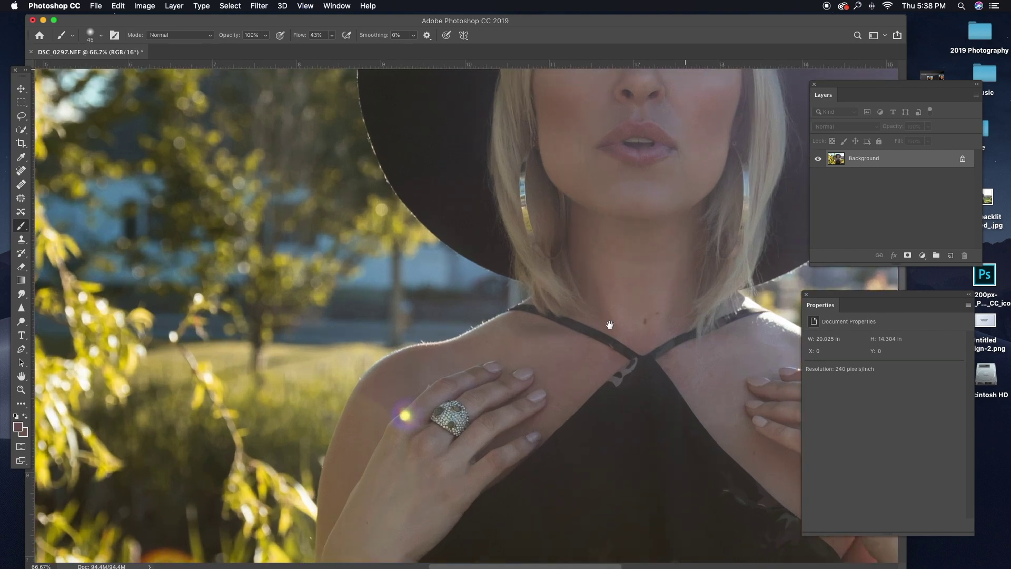
drag(610, 324, 458, 510)
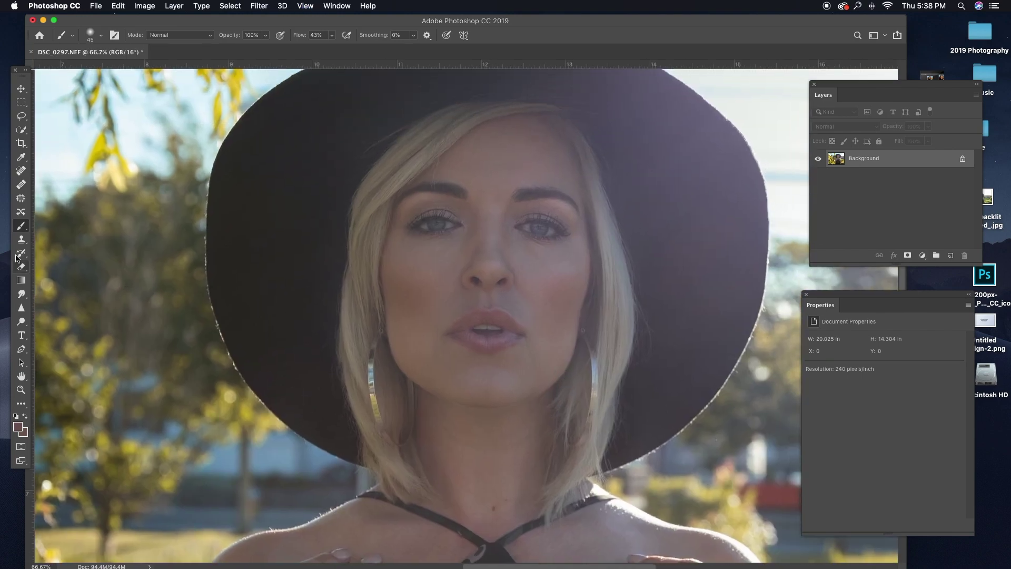
key(super+j)
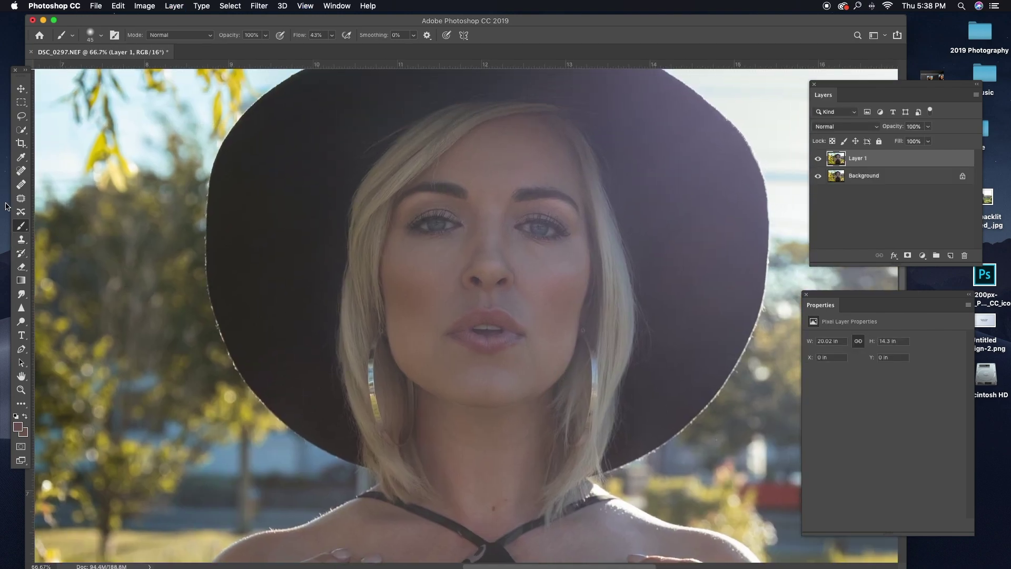
click(21, 308)
key(bracketleft)
key(bracketleft)
key(bracketleft)
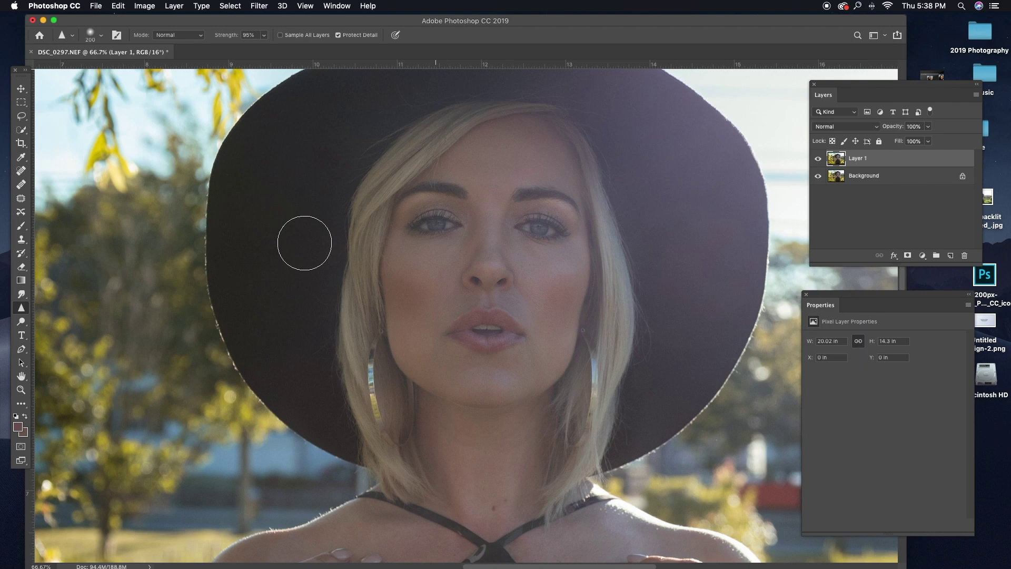
Compare the sharpened eyes with the original by hiding and showing the duplicate layer
click(818, 158)
click(818, 159)
click(818, 159)
key(super+minus)
key(super+minus)
key(super+minus)
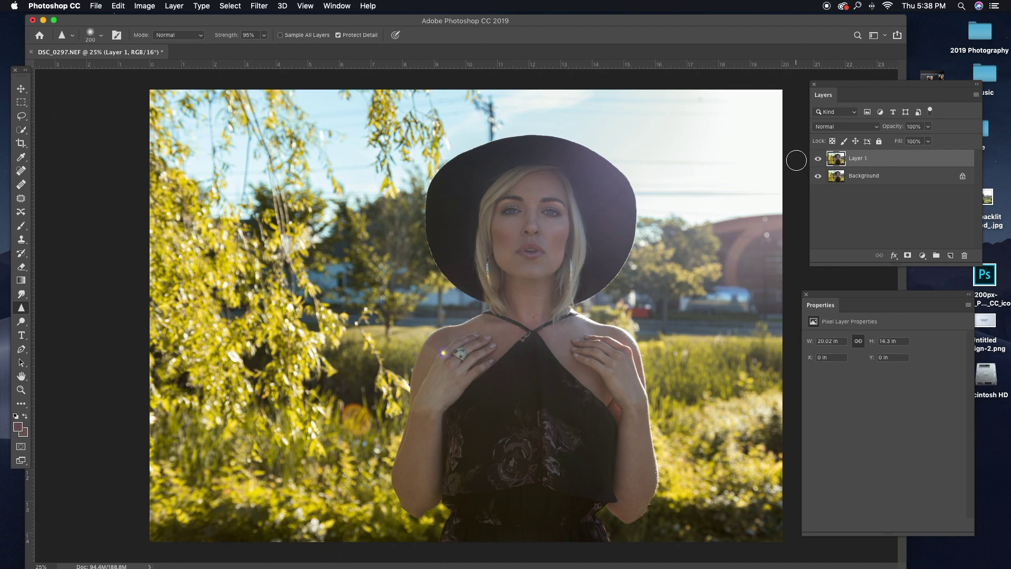
Sample a skin tone between the nose and the eye and paint it along the nose at 2% brush flow
key(super+plus)
key(super+plus)
key(super+plus)
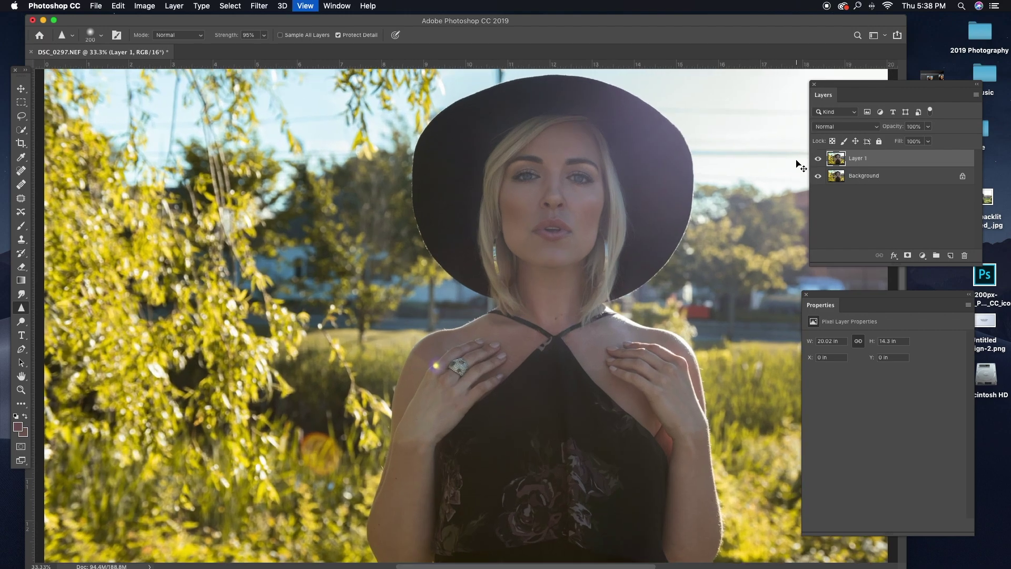
drag(751, 176, 551, 368)
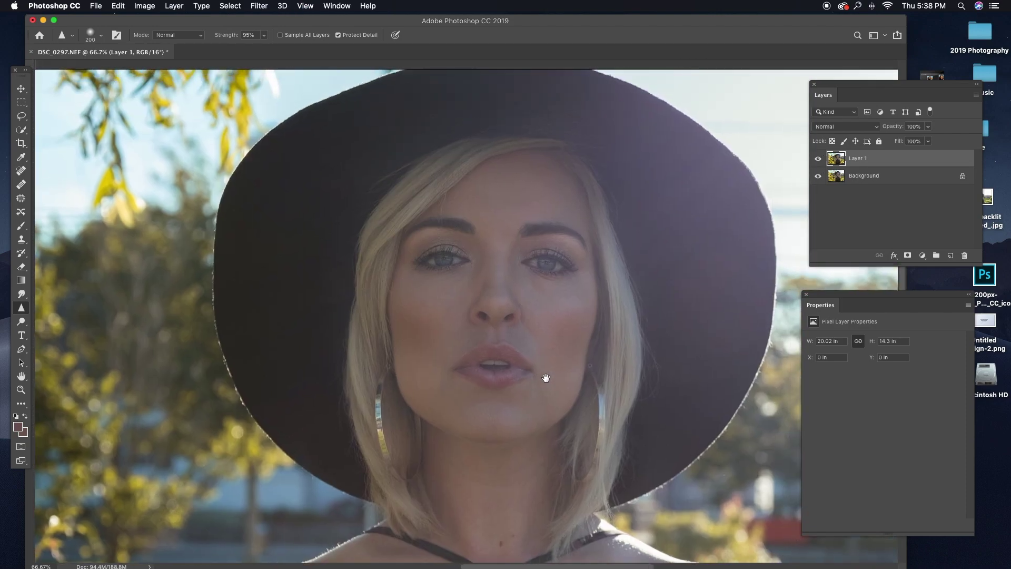
click(24, 155)
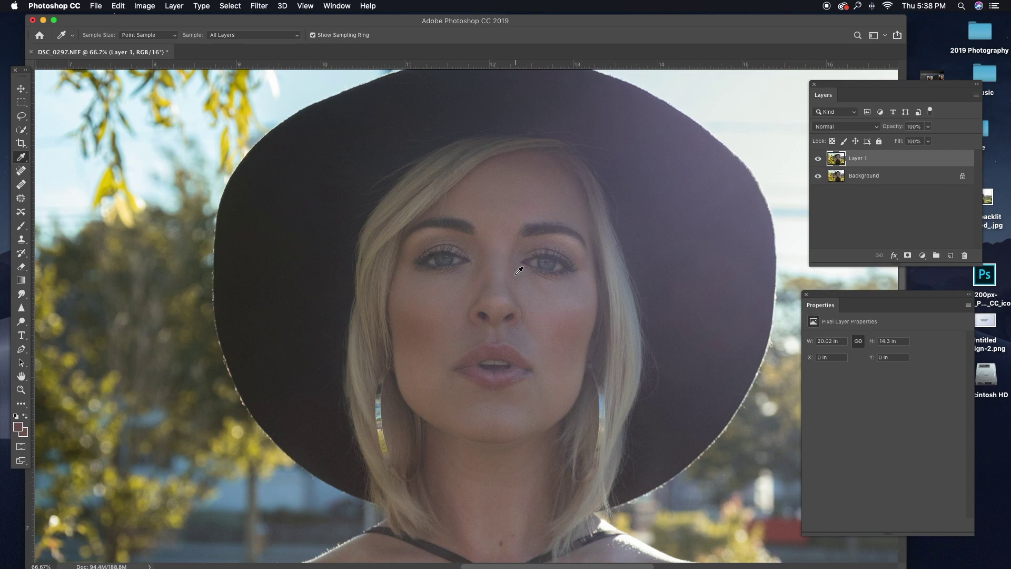
click(21, 225)
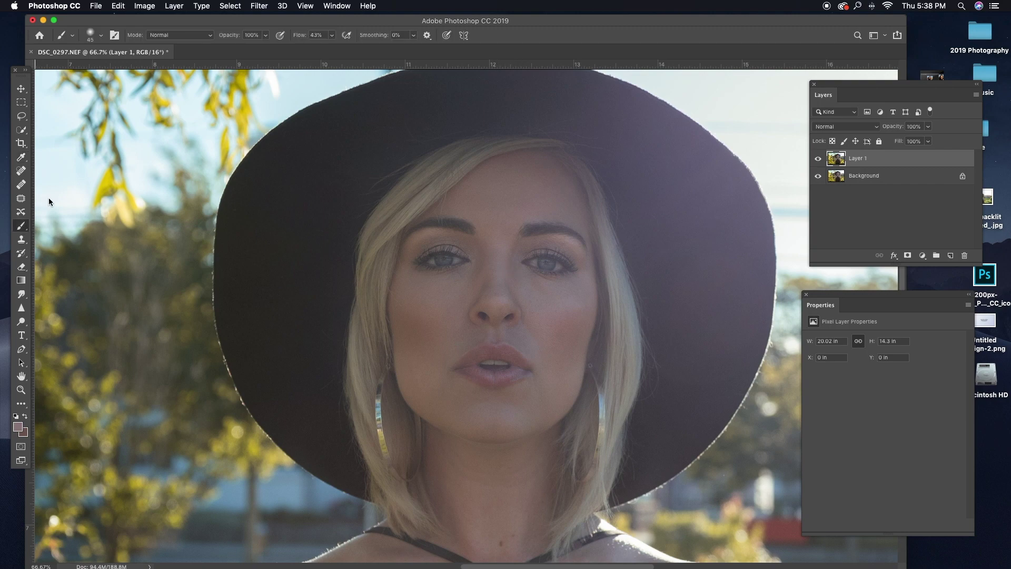
click(332, 35)
drag(332, 49, 315, 48)
click(507, 293)
Examine the face with and without the retouched layer, both close up and in the full image
key(super+minus)
key(super+minus)
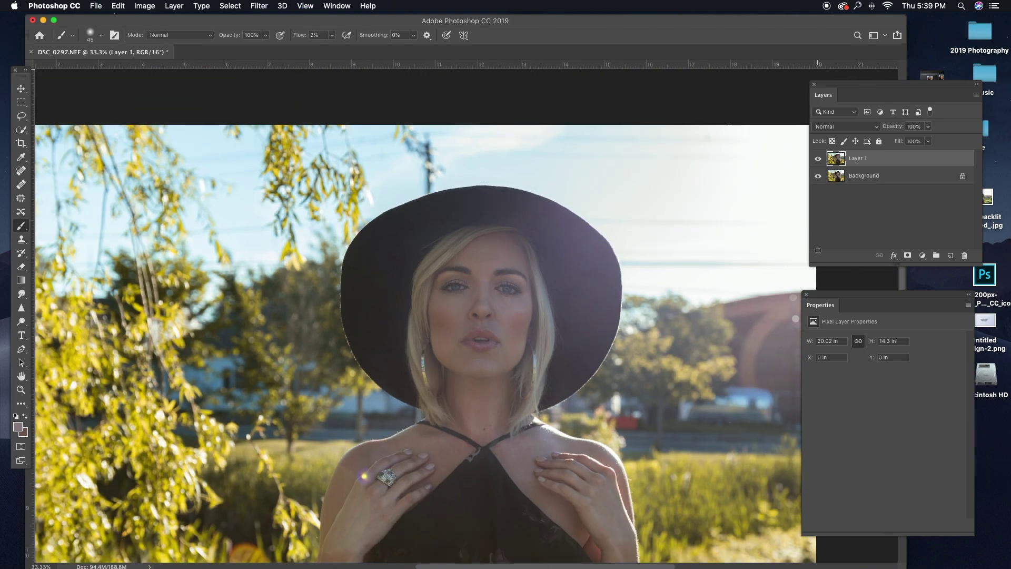
click(818, 159)
click(817, 159)
key(super+1)
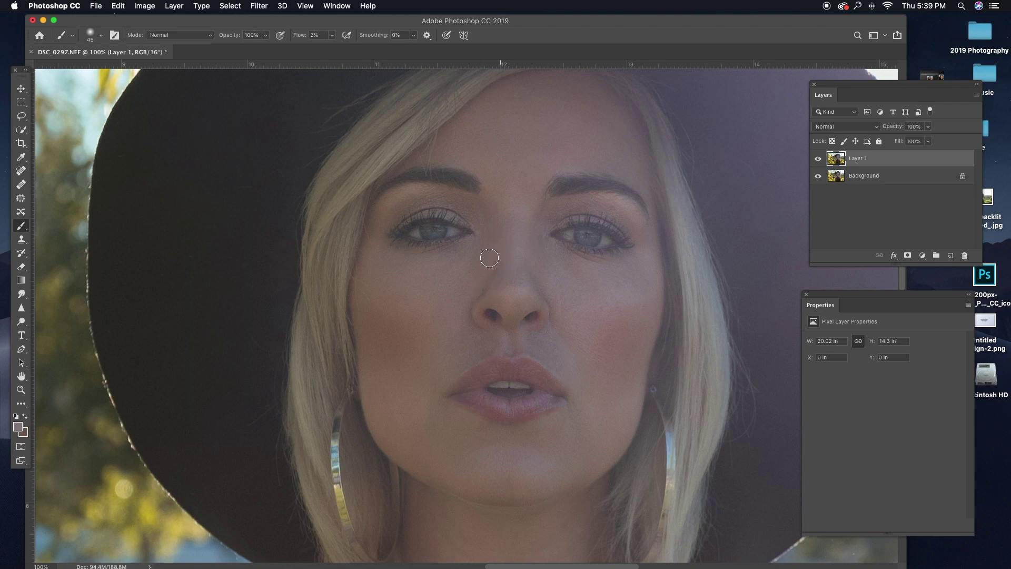
key(super+minus)
key(super+minus)
key(super+minus)
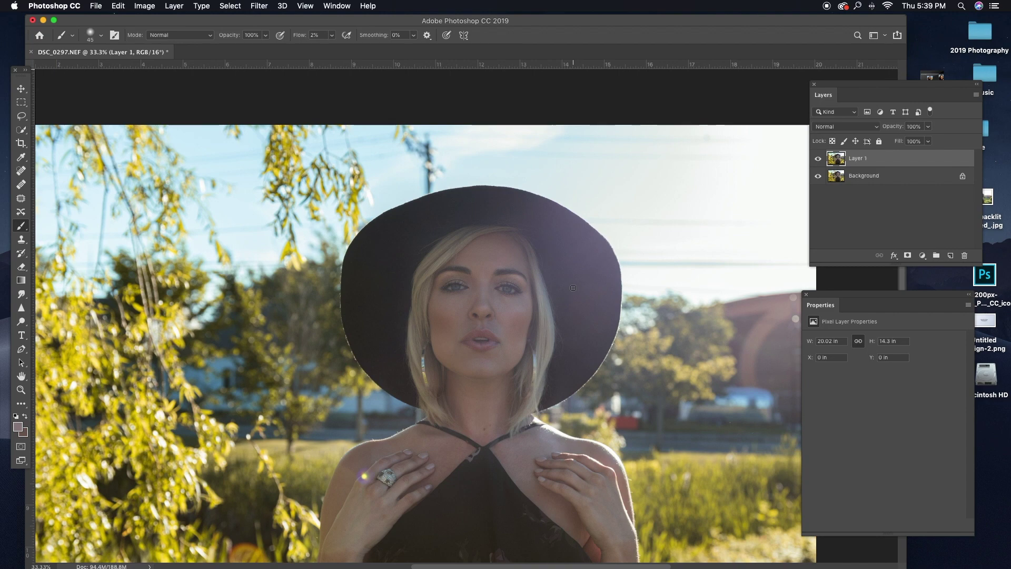
click(818, 159)
click(819, 160)
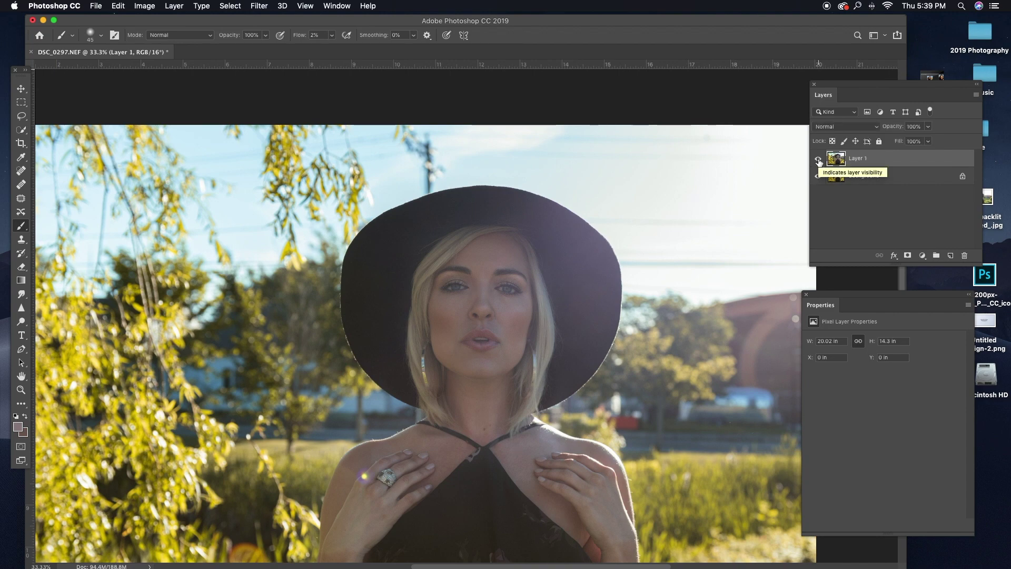
key(super+minus)
click(819, 160)
click(819, 159)
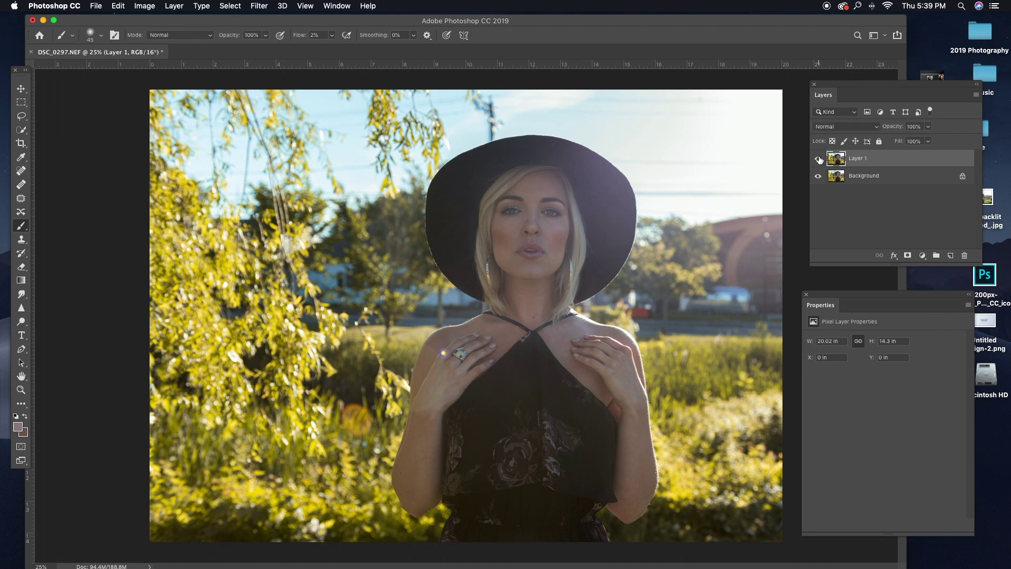
click(818, 159)
click(819, 159)
Apply Smart Sharpen to the duplicate layer with amount 152%, radius 0.9 px, noise reduction 13% and Lens Blur removal
click(257, 7)
mouse_move(279, 194)
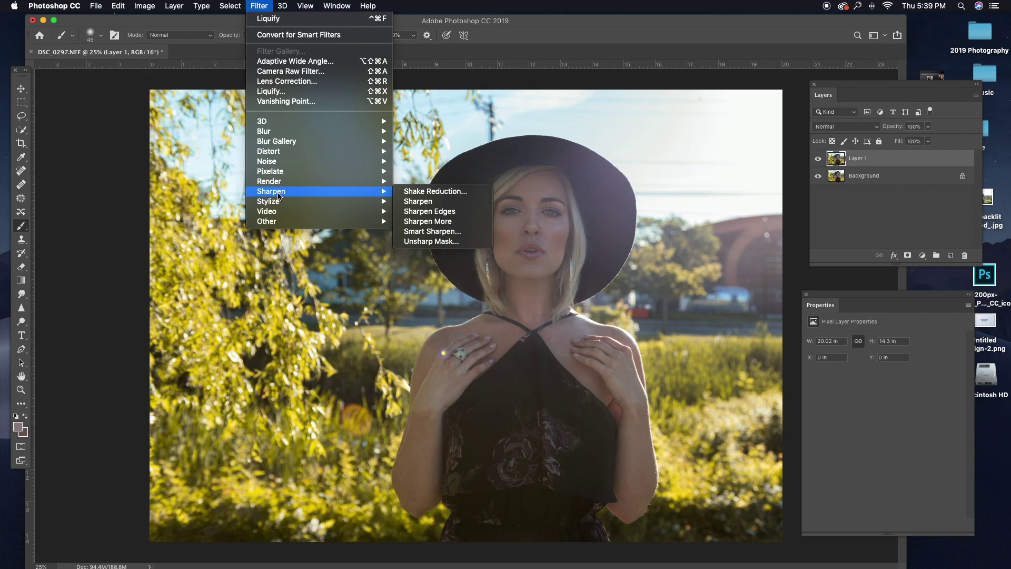
click(431, 231)
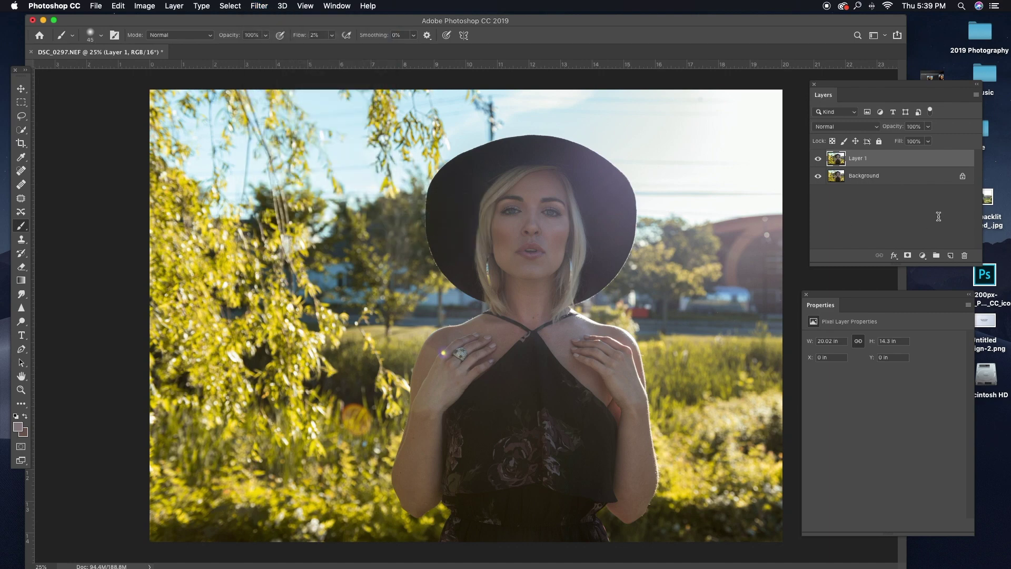
click(978, 169)
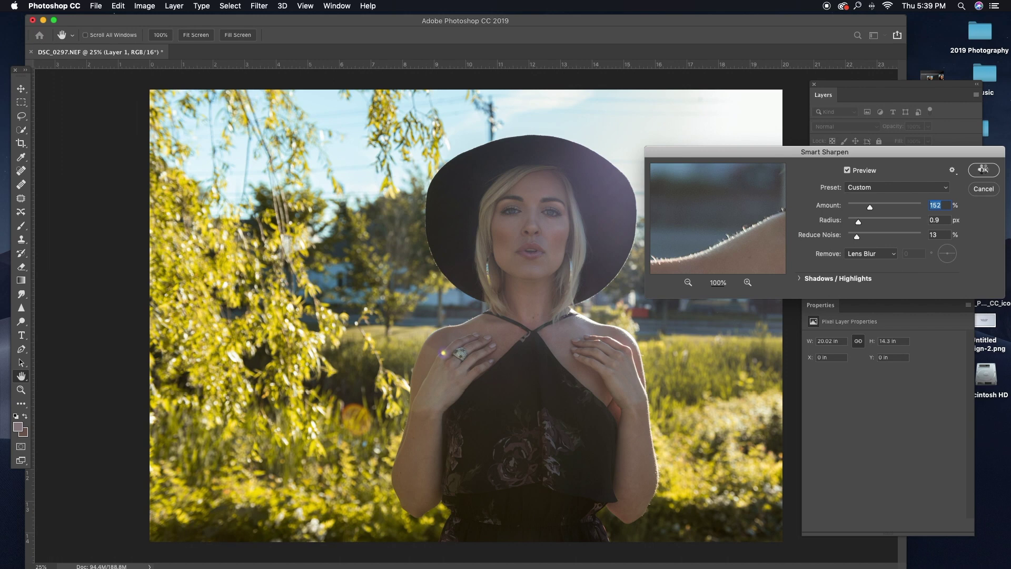